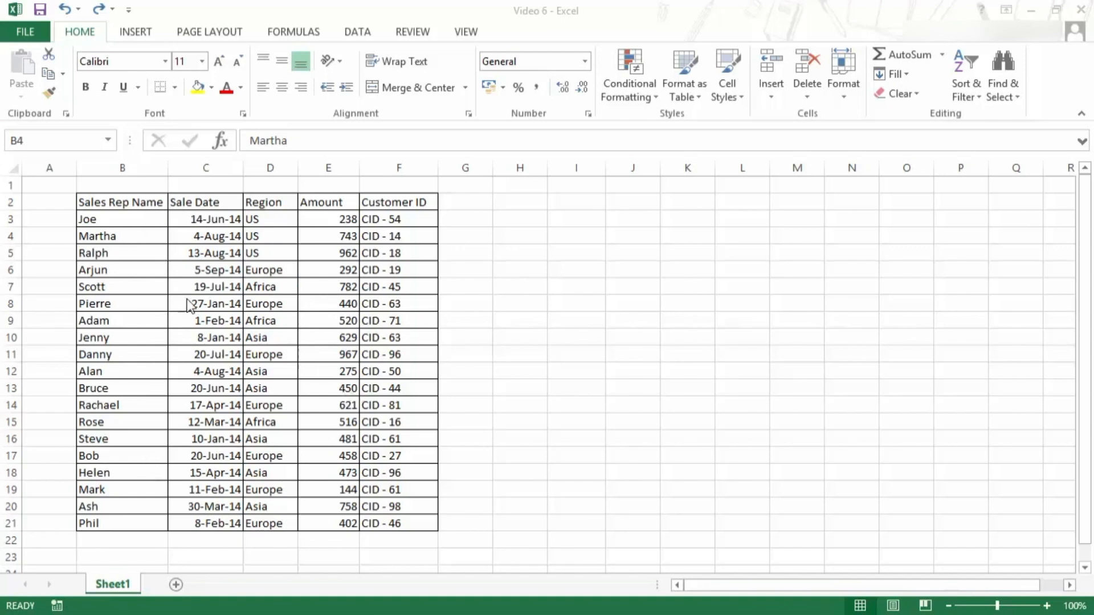
Convert the sales range B2:F21 into a banded table, keeping 'My table has headers' checked.
{"action": "left_click_drag", "start_coordinate": [110, 206], "coordinate": [394, 522]}
{"action": "left_click", "coordinate": [141, 34]}
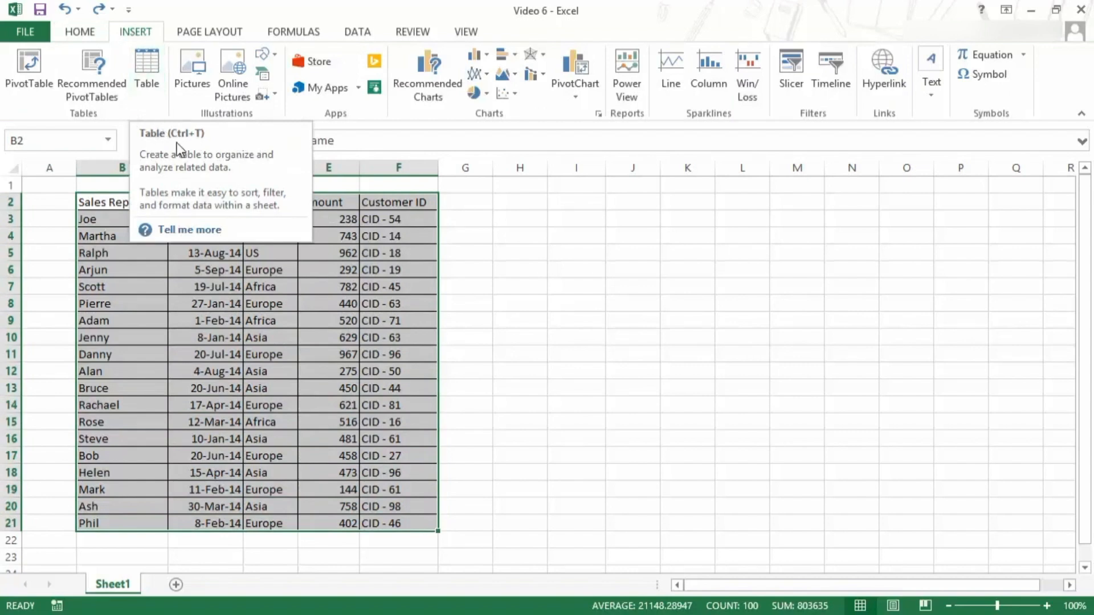
{"action": "left_click", "coordinate": [145, 70]}
{"action": "left_click_drag", "start_coordinate": [535, 229], "coordinate": [518, 191]}
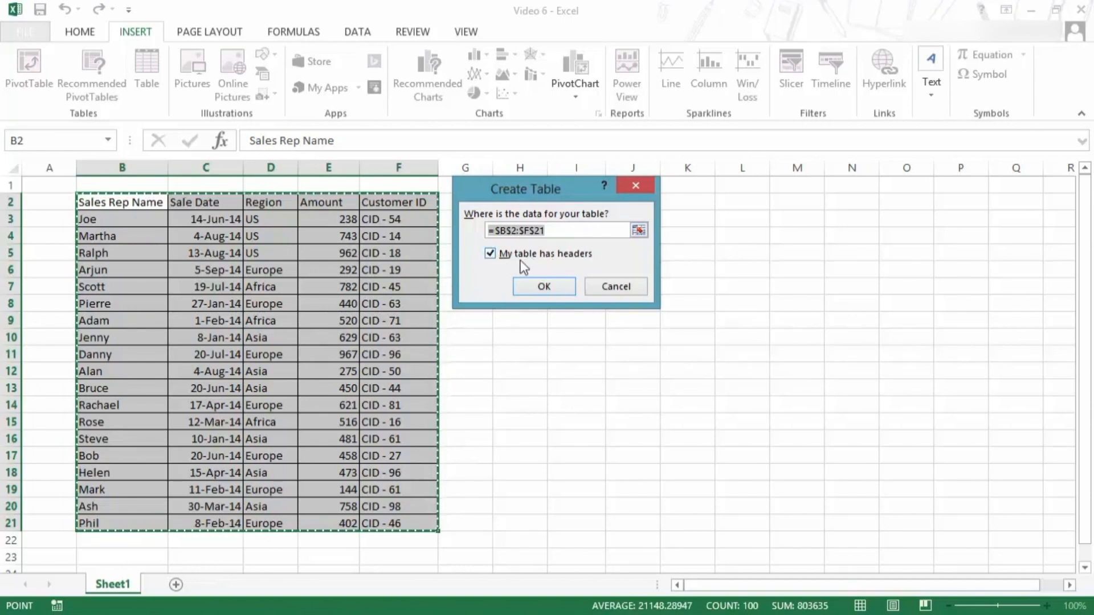
{"action": "left_click", "coordinate": [535, 290]}
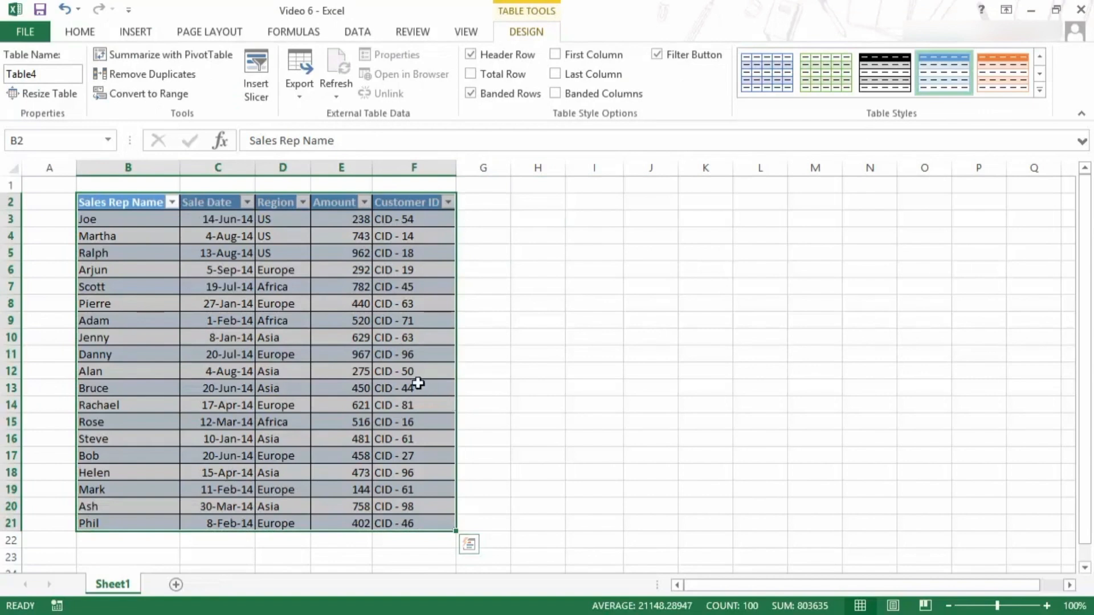
{"action": "left_click", "coordinate": [630, 321]}
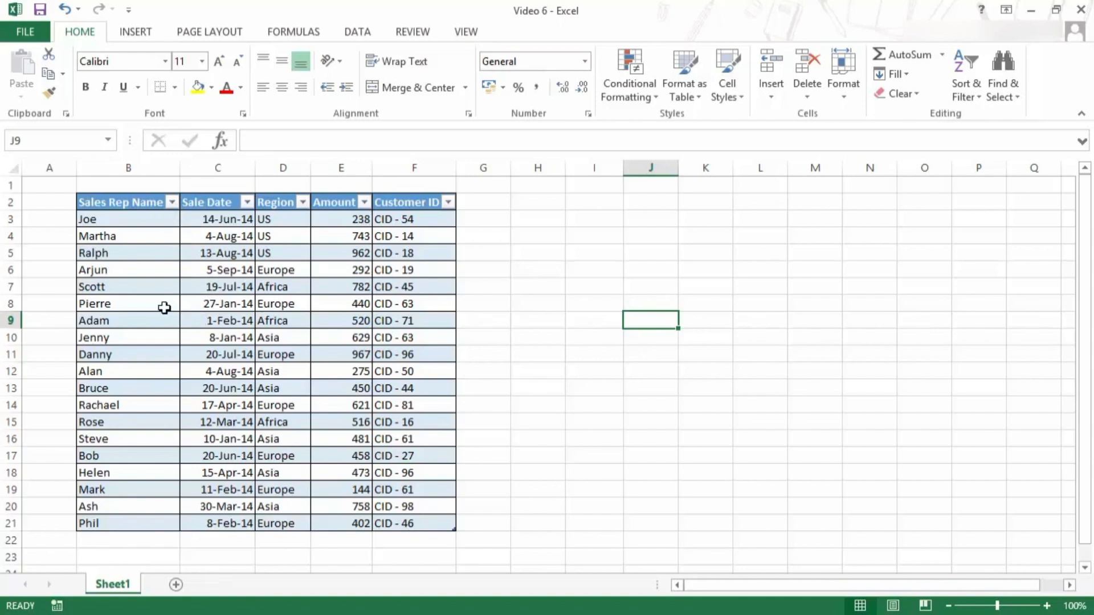
Undo the first table, then recreate it from cell C8 with Ctrl+T as Table5.
{"action": "key", "text": "ctrl+z"}
{"action": "left_click", "coordinate": [194, 269]}
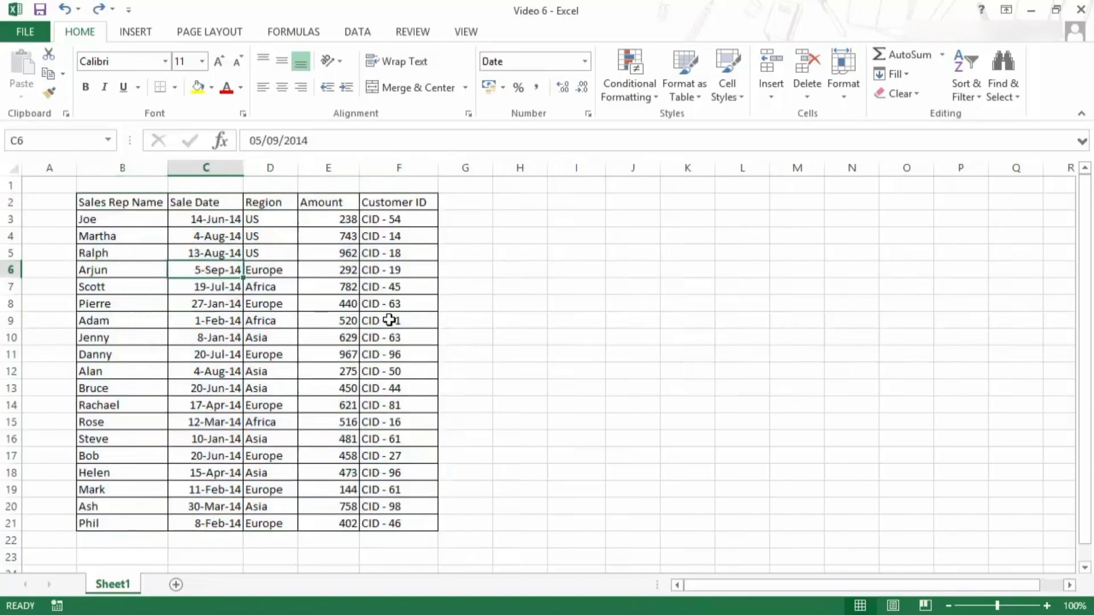
{"action": "left_click", "coordinate": [201, 308]}
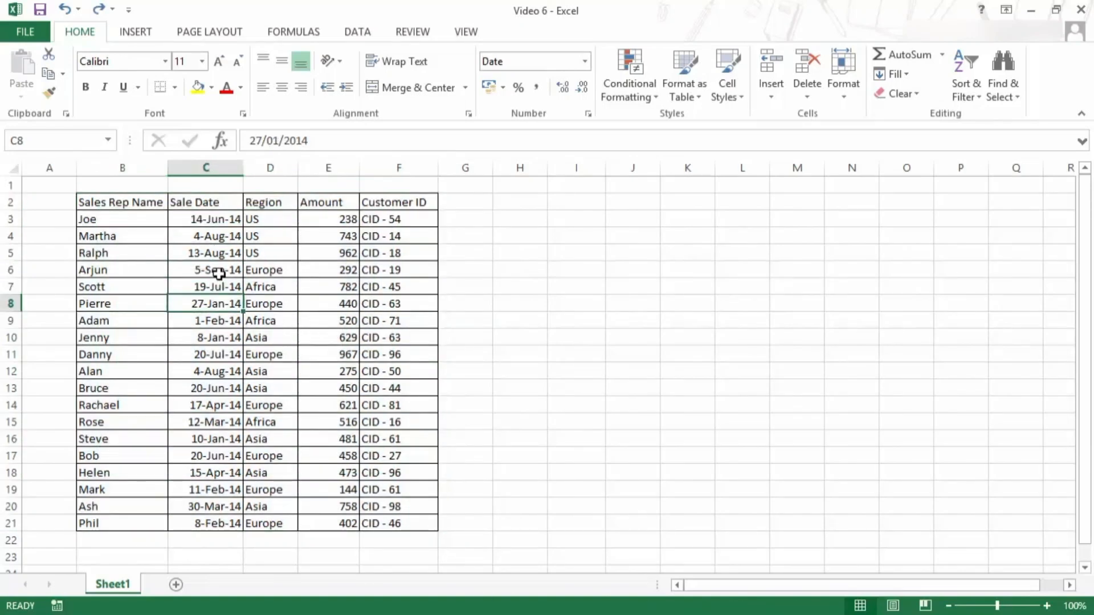
{"action": "key", "text": "ctrl+t"}
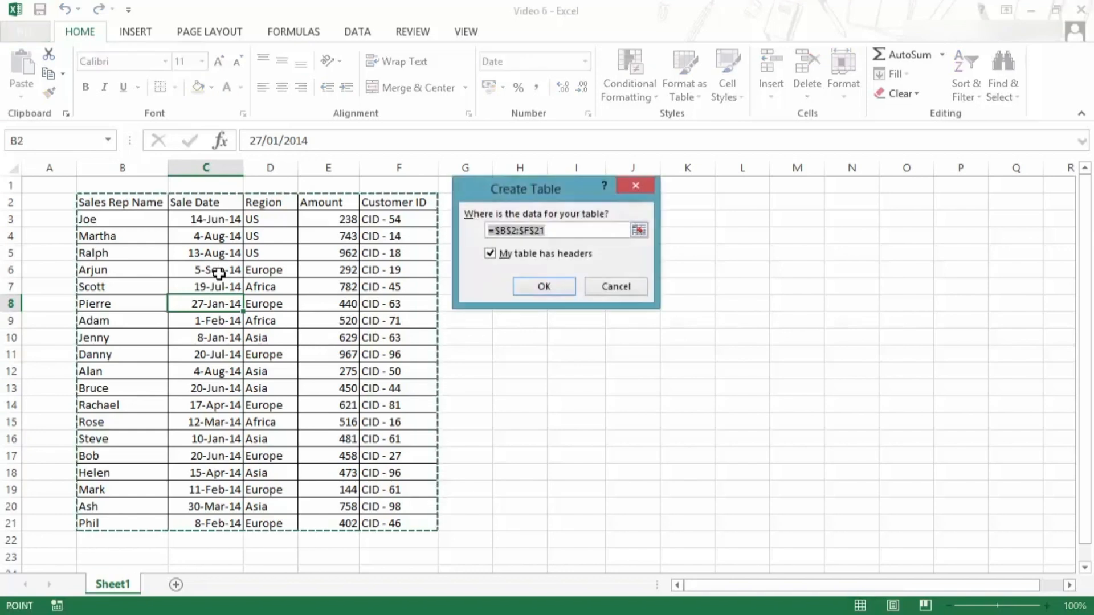
{"action": "left_click_drag", "start_coordinate": [545, 196], "coordinate": [561, 243]}
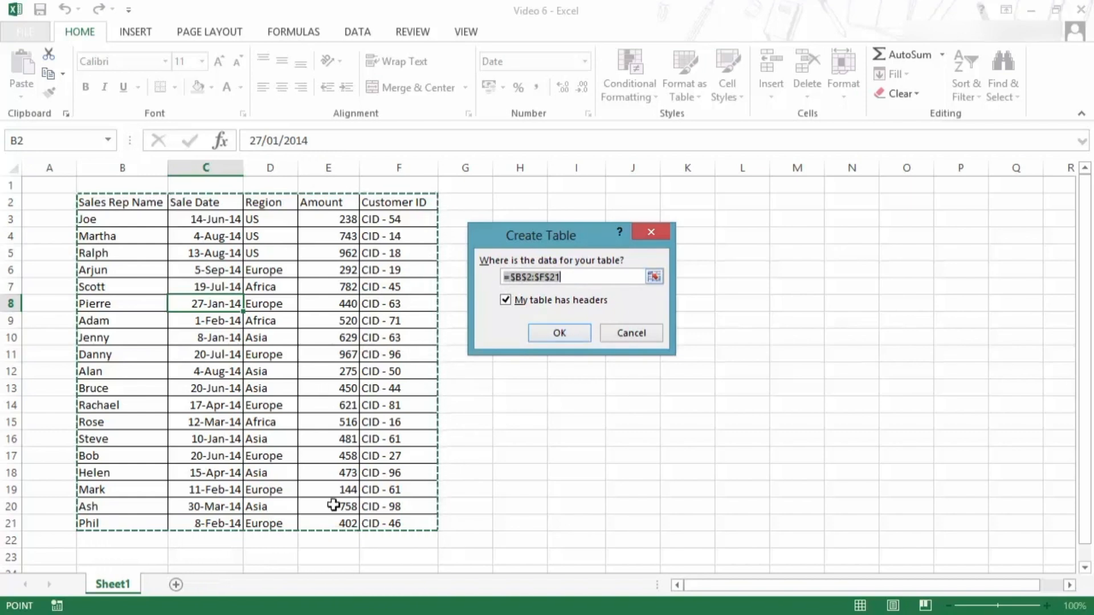
{"action": "left_click", "coordinate": [561, 336]}
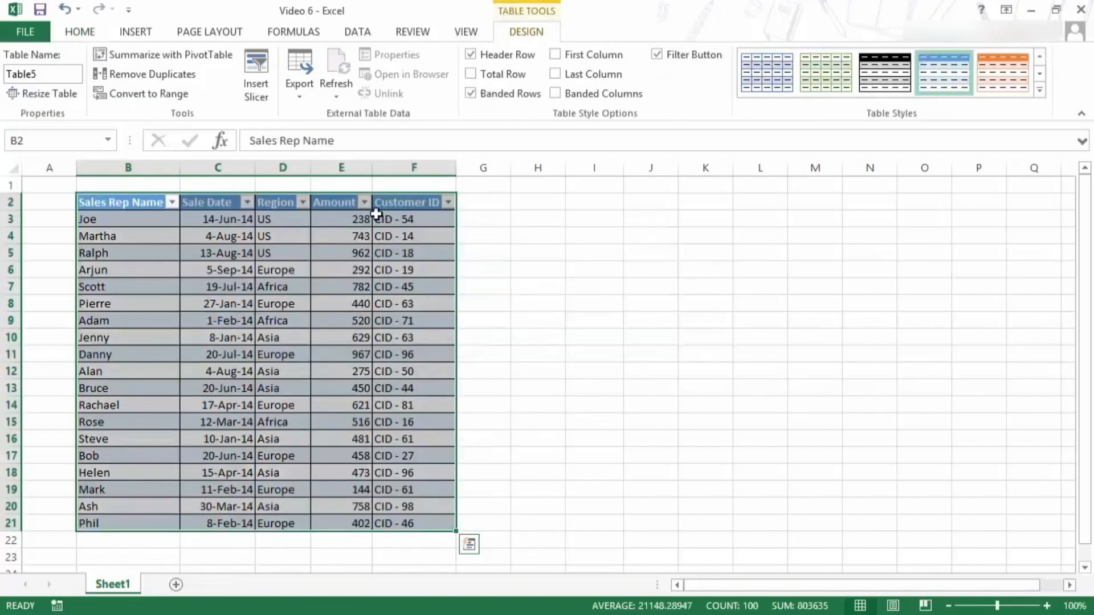
{"action": "left_click", "coordinate": [607, 286]}
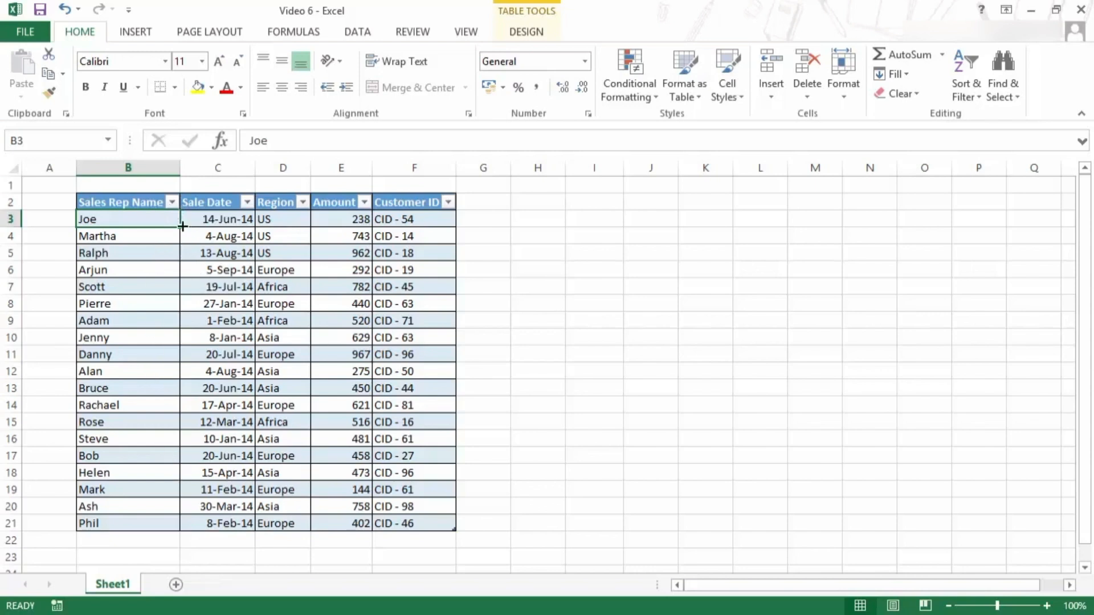
{"action": "left_click", "coordinate": [171, 202]}
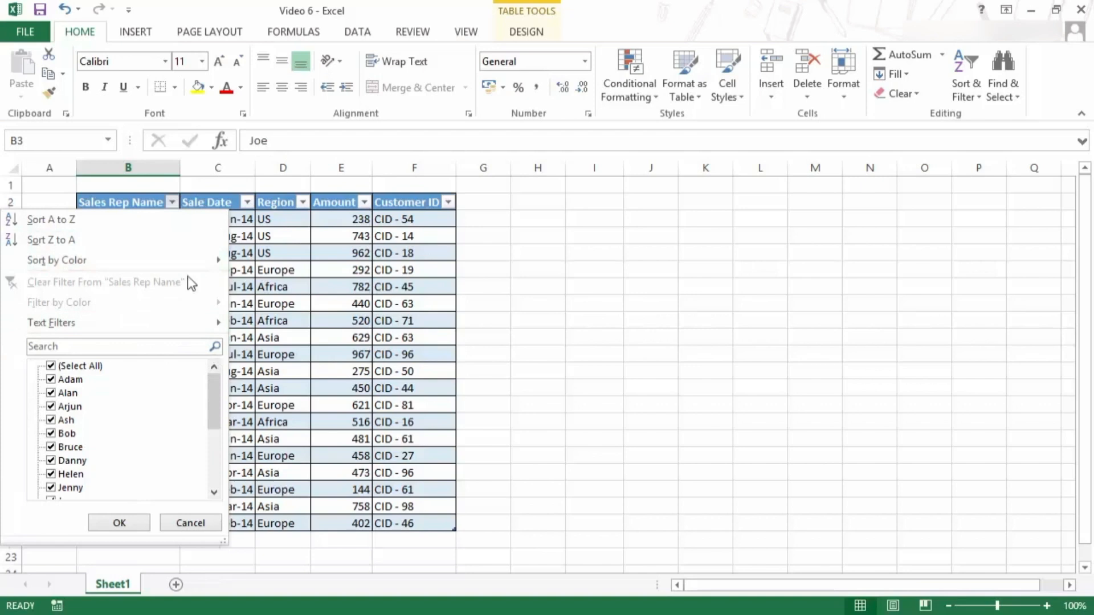
{"action": "left_click", "coordinate": [172, 203]}
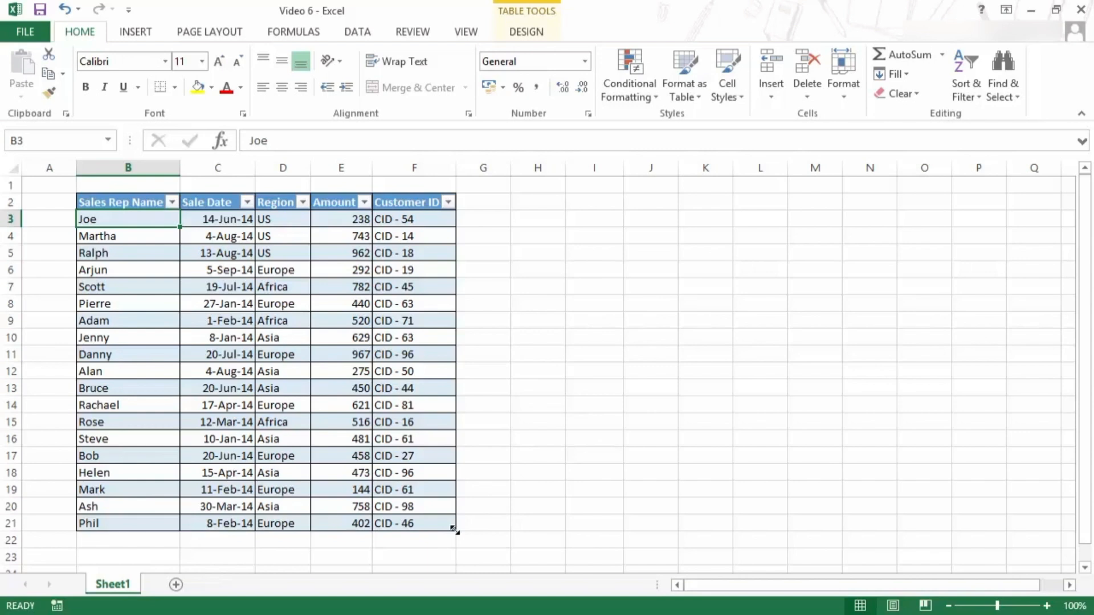
{"action": "left_click_drag", "start_coordinate": [458, 531], "coordinate": [557, 528]}
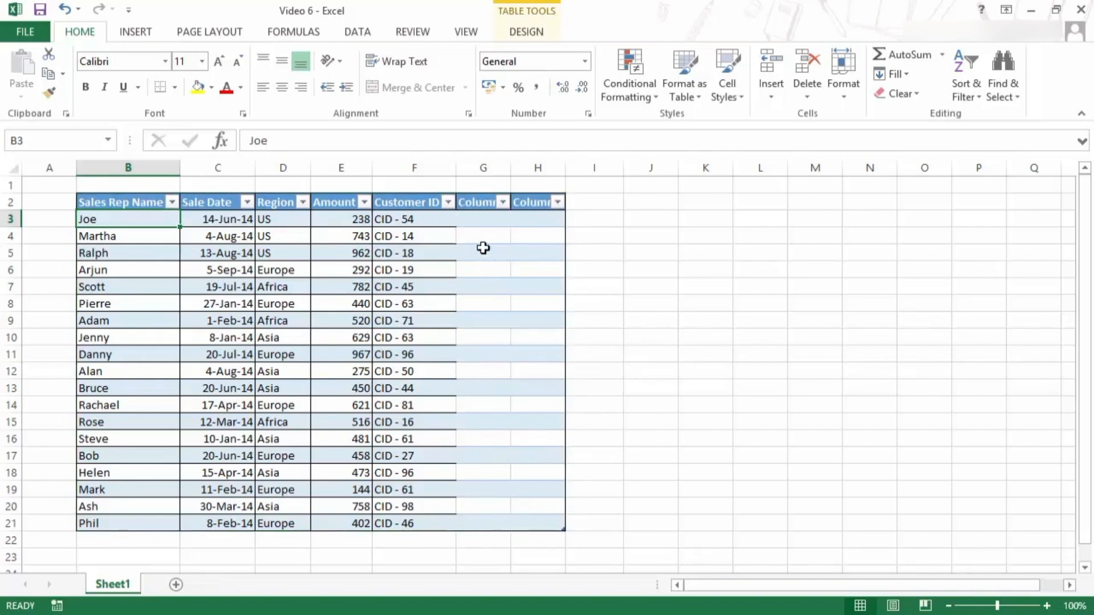
{"action": "left_click_drag", "start_coordinate": [510, 165], "coordinate": [560, 165]}
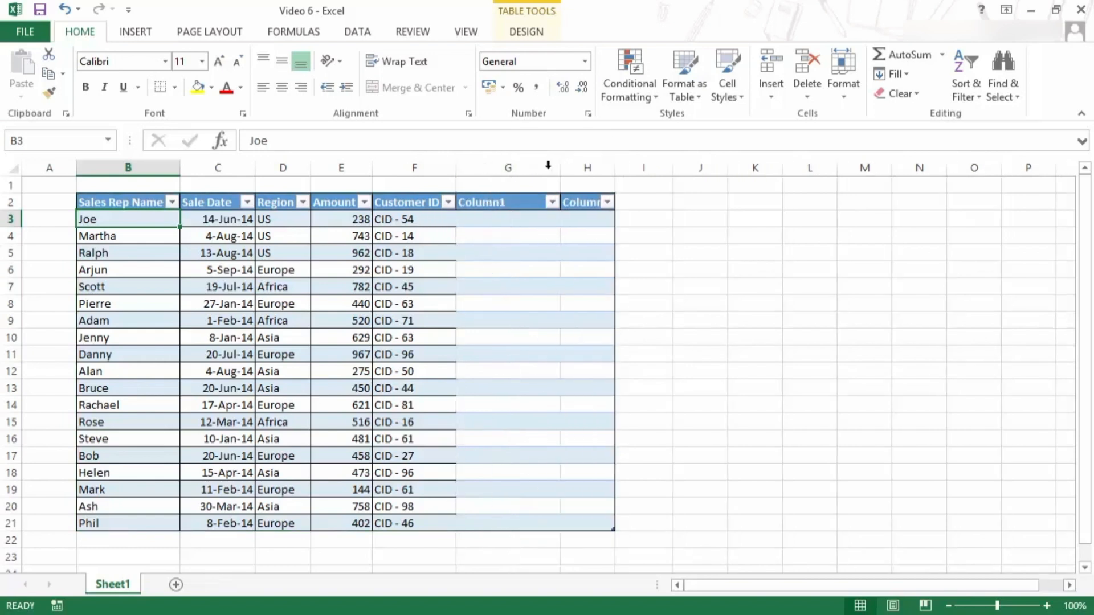
{"action": "left_click", "coordinate": [495, 203]}
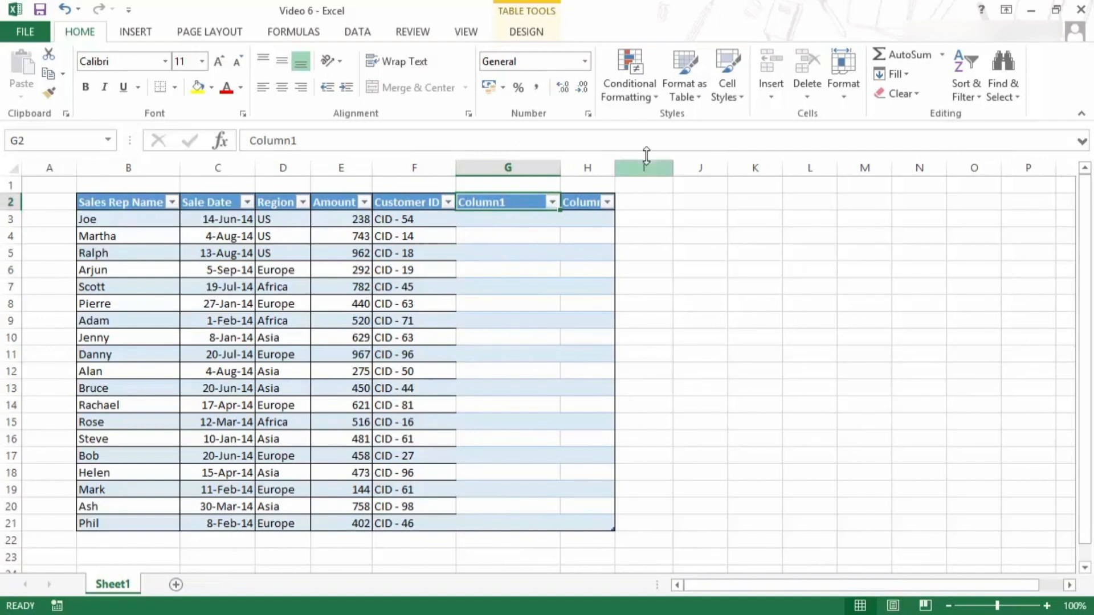
{"action": "left_click_drag", "start_coordinate": [615, 167], "coordinate": [671, 167]}
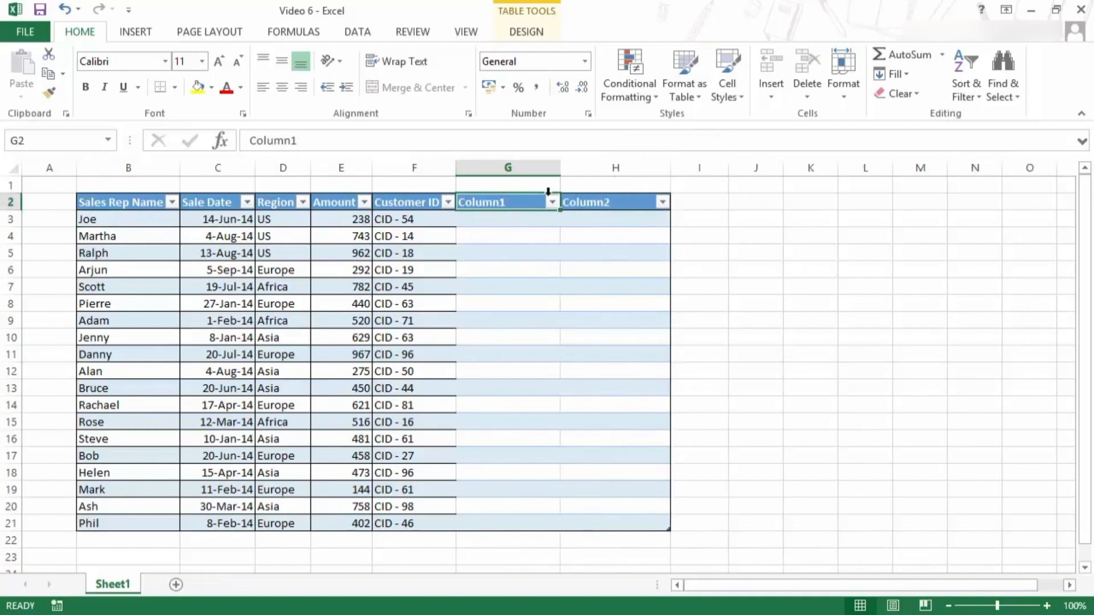
{"action": "left_click_drag", "start_coordinate": [705, 524], "coordinate": [775, 527]}
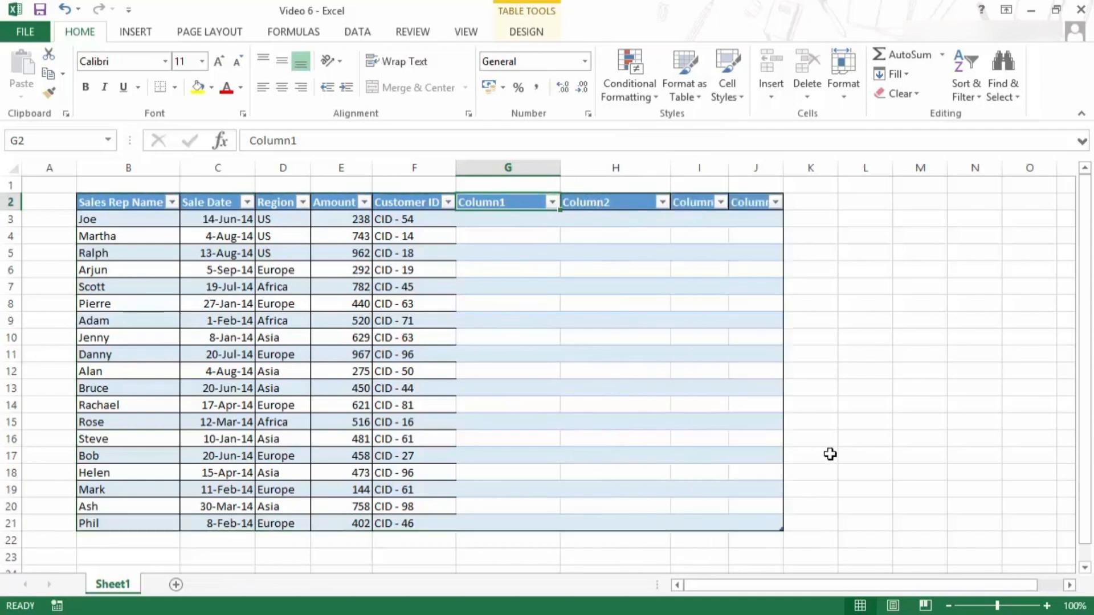
{"action": "left_click_drag", "start_coordinate": [726, 169], "coordinate": [807, 168]}
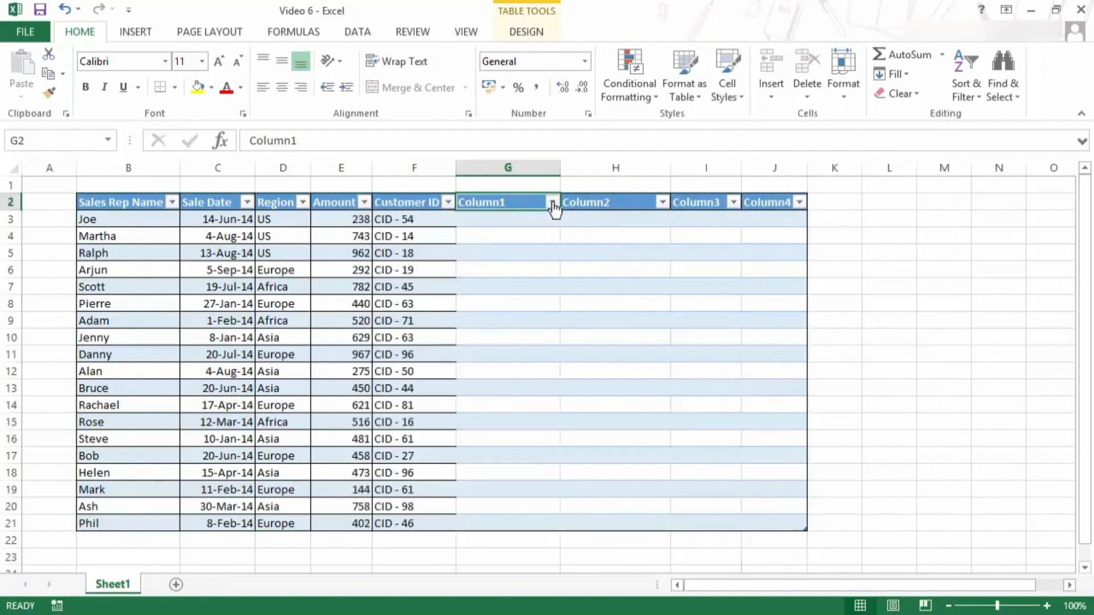
{"action": "key", "text": "ctrl+z"}
{"action": "key", "text": "ctrl+z"}
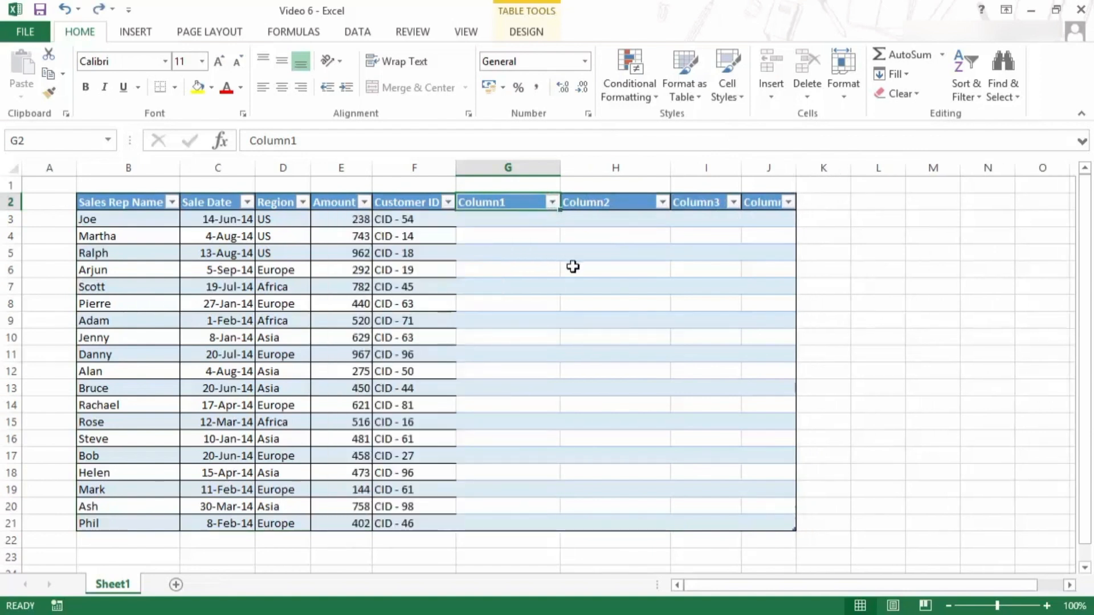
{"action": "key", "text": "ctrl+z"}
{"action": "key", "text": "ctrl+z"}
{"action": "key", "text": "ctrl+z"}
{"action": "key", "text": "ctrl+z"}
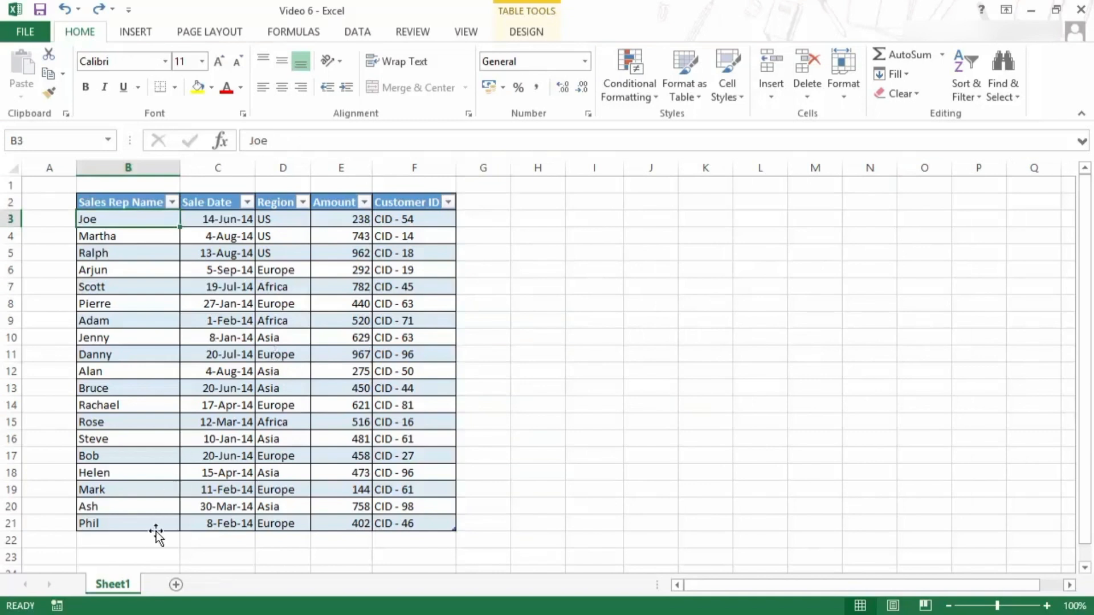
{"action": "scroll", "coordinate": [265, 429], "scroll_direction": "down", "scroll_amount": 1}
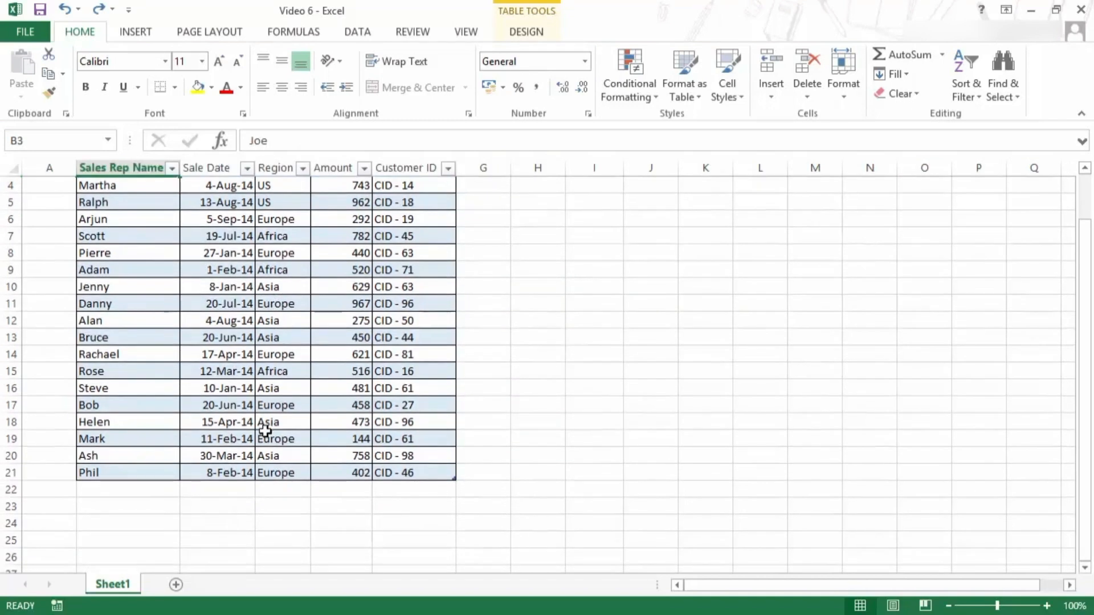
{"action": "scroll", "coordinate": [457, 275], "scroll_direction": "up", "scroll_amount": 1}
{"action": "left_click", "coordinate": [422, 528]}
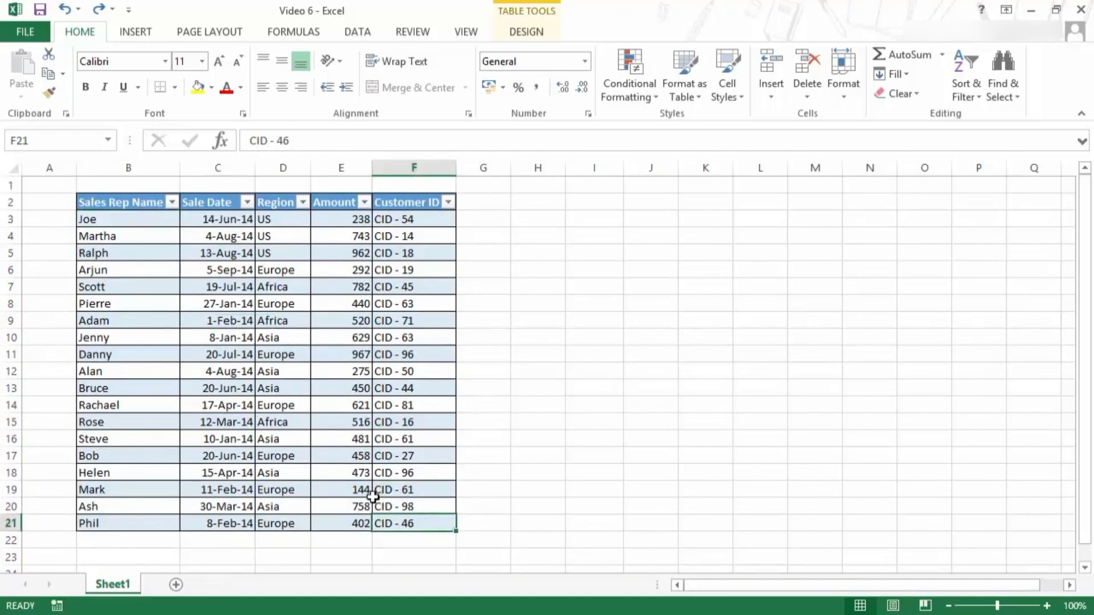
{"action": "left_click", "coordinate": [125, 542]}
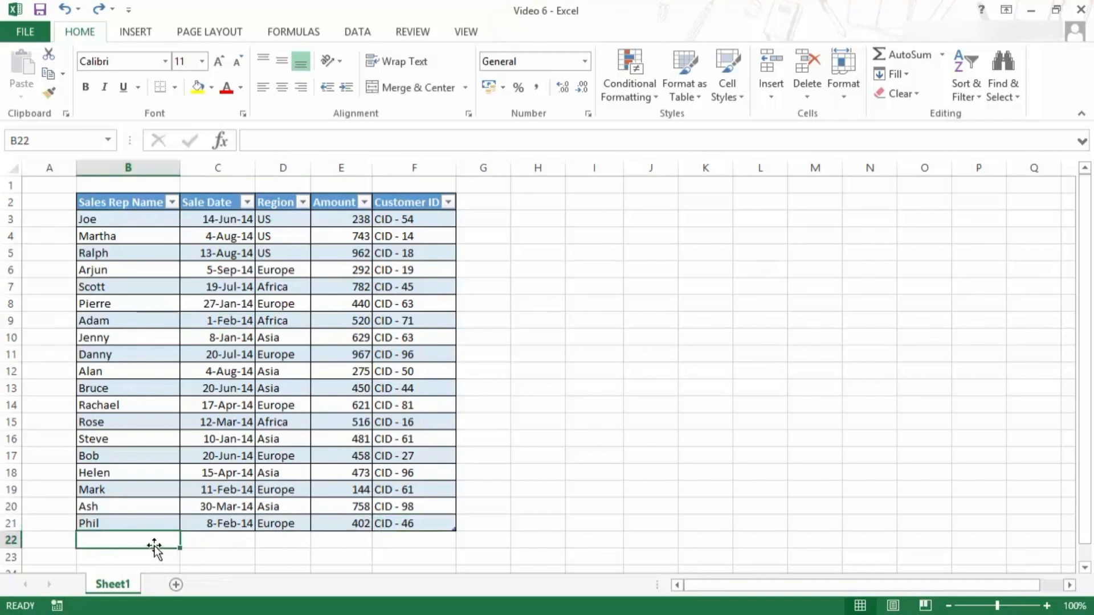
{"action": "type", "text": "Sumit Bansal"}
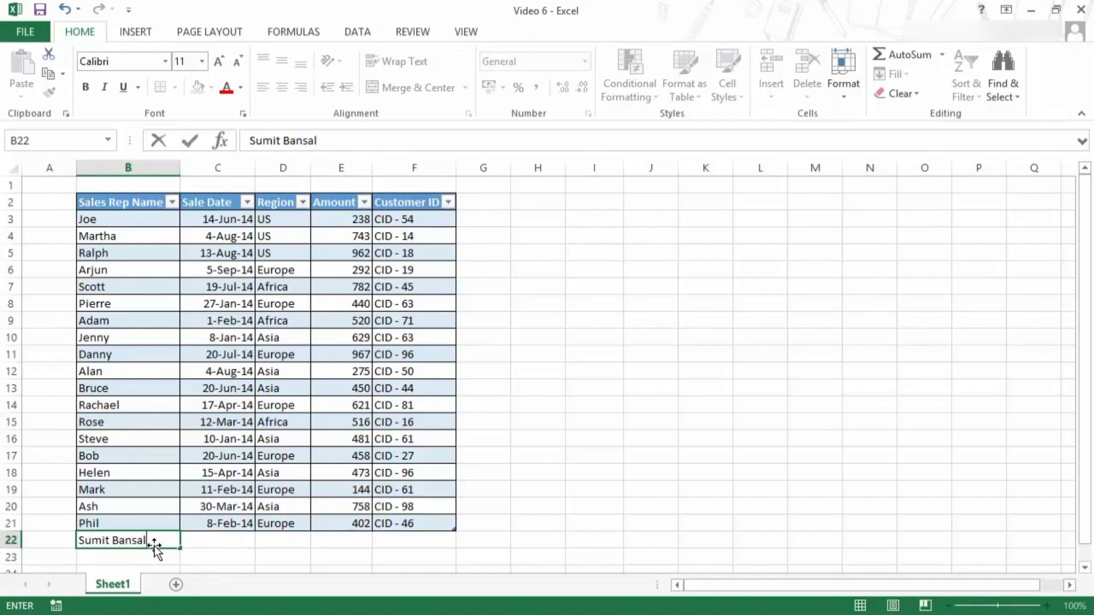
{"action": "key", "text": "Return"}
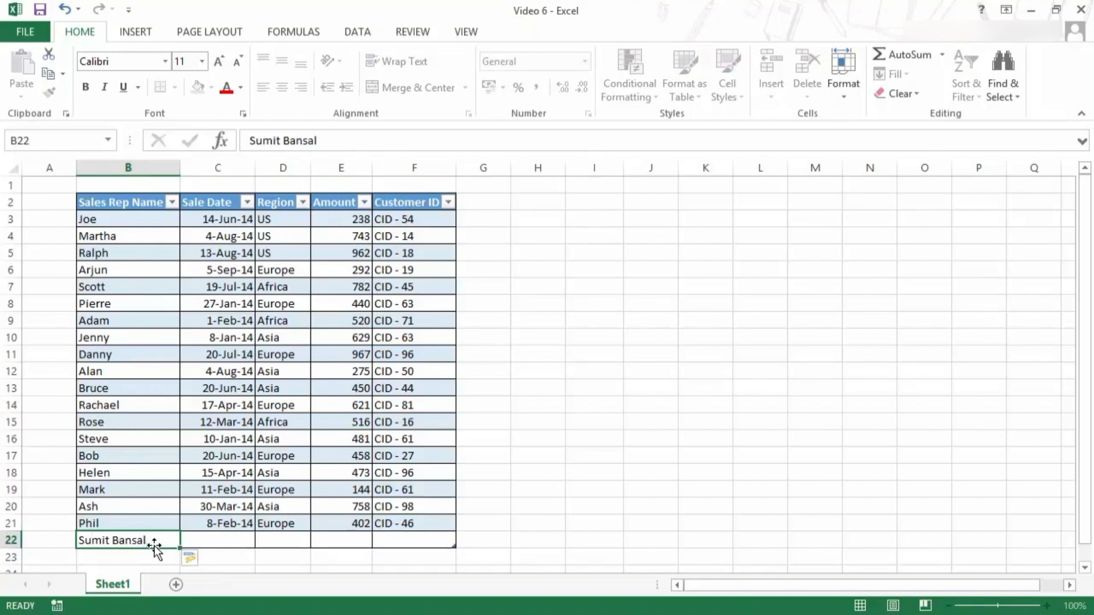
{"action": "scroll", "coordinate": [381, 511], "scroll_direction": "down", "scroll_amount": 1}
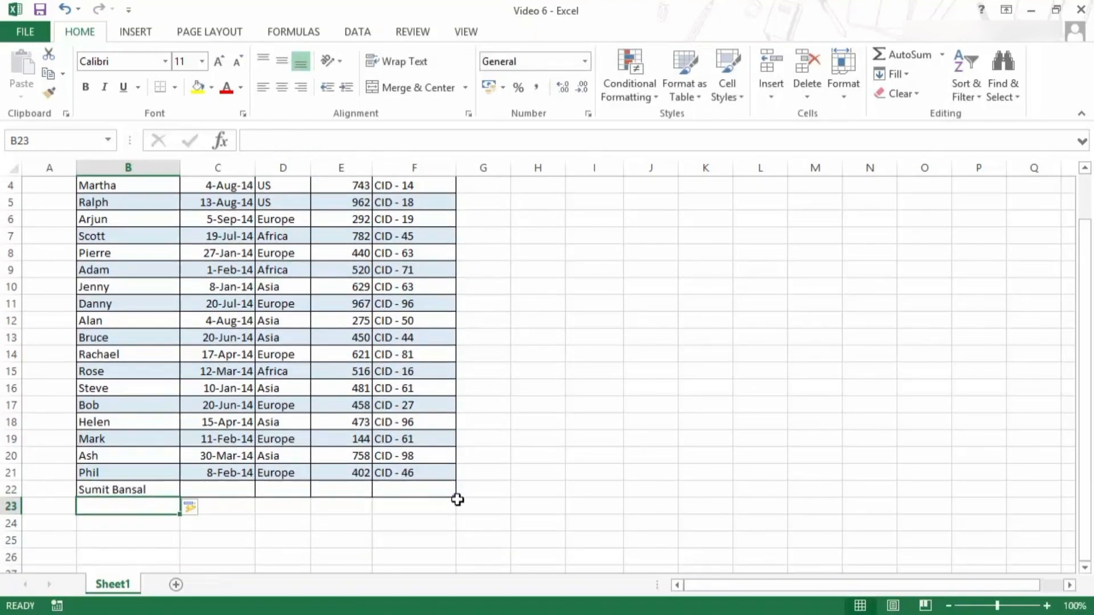
{"action": "left_click", "coordinate": [143, 491]}
{"action": "left_click_drag", "start_coordinate": [143, 491], "coordinate": [396, 501]}
{"action": "scroll", "coordinate": [365, 513], "scroll_direction": "up", "scroll_amount": 1}
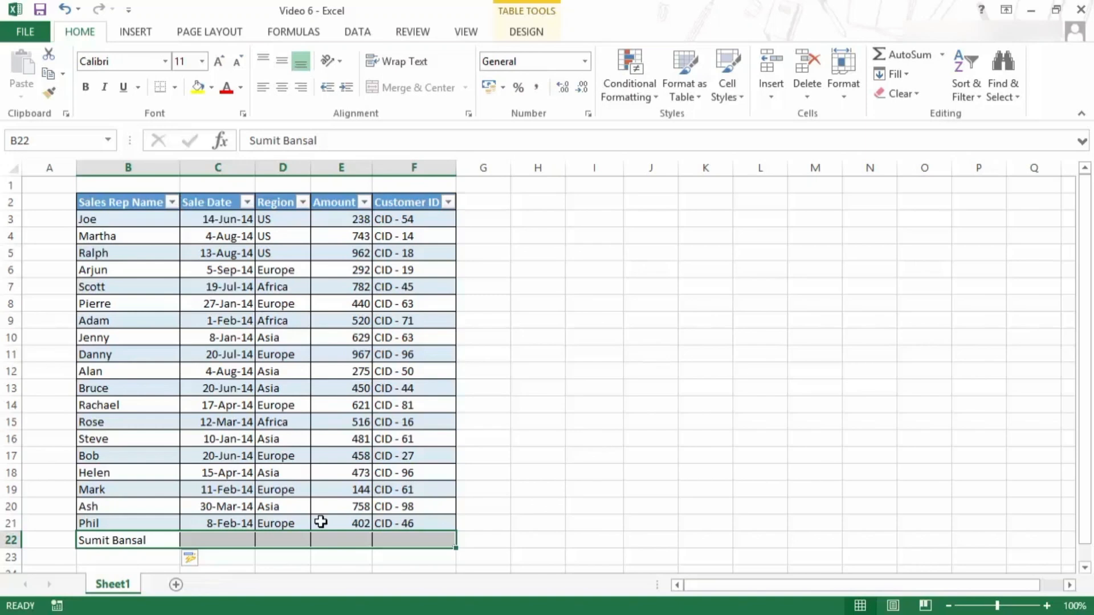
{"action": "key", "text": "ctrl+z"}
{"action": "key", "text": "ctrl+z"}
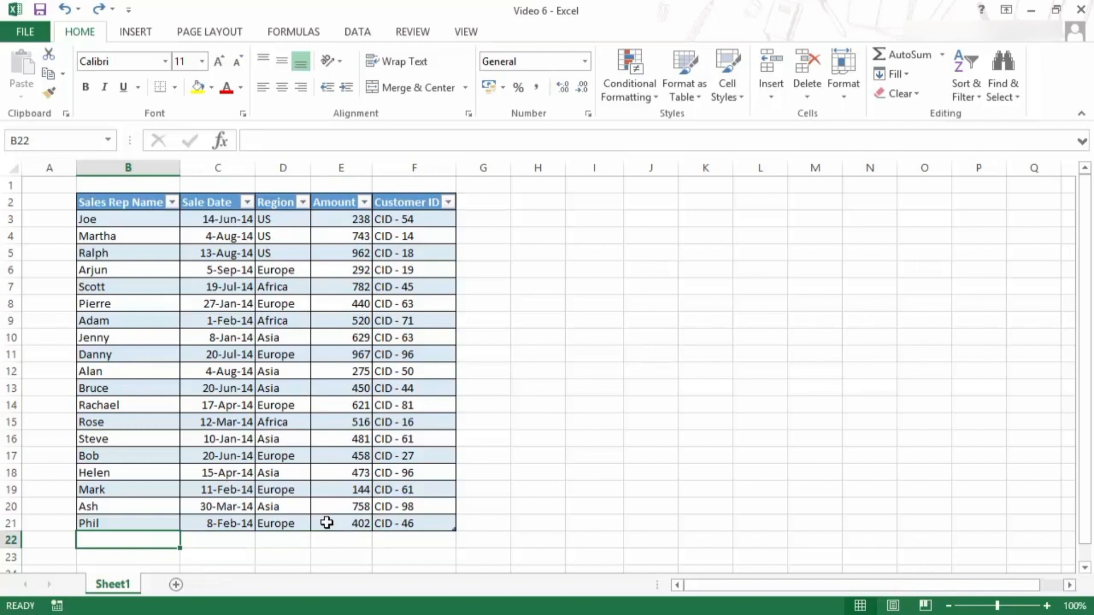
{"action": "left_click", "coordinate": [396, 523]}
{"action": "key", "text": "Tab"}
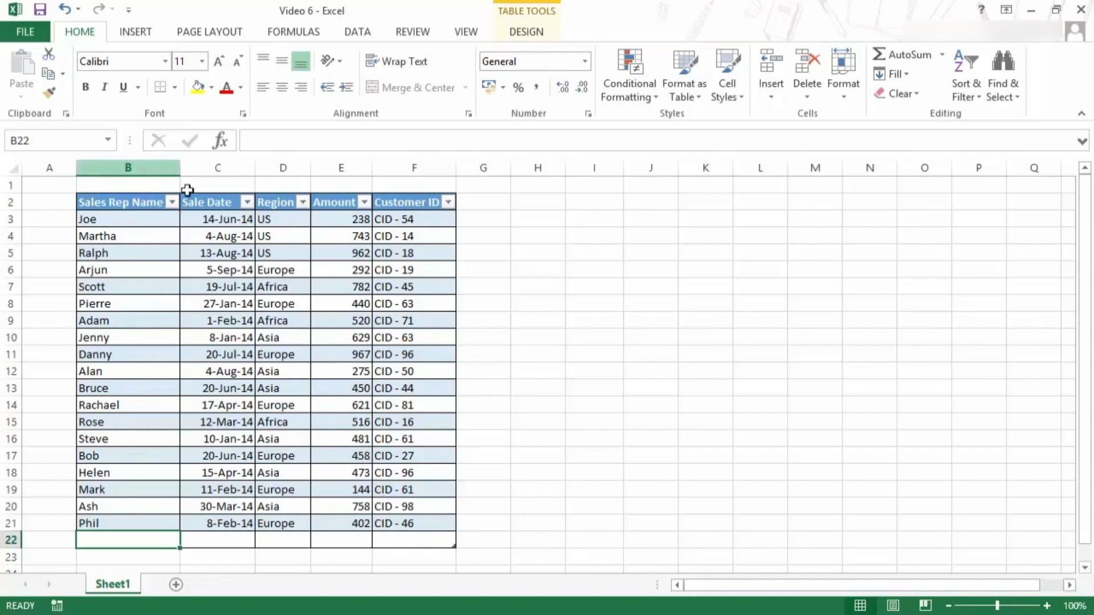
{"action": "left_click", "coordinate": [233, 317]}
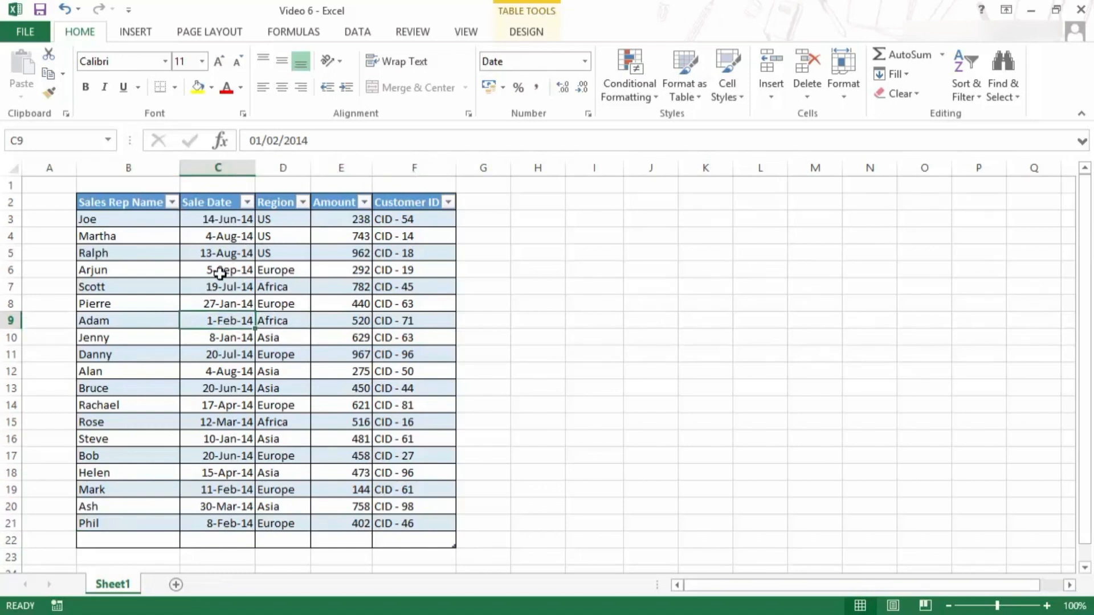
{"action": "scroll", "coordinate": [220, 274], "scroll_direction": "down", "scroll_amount": 2}
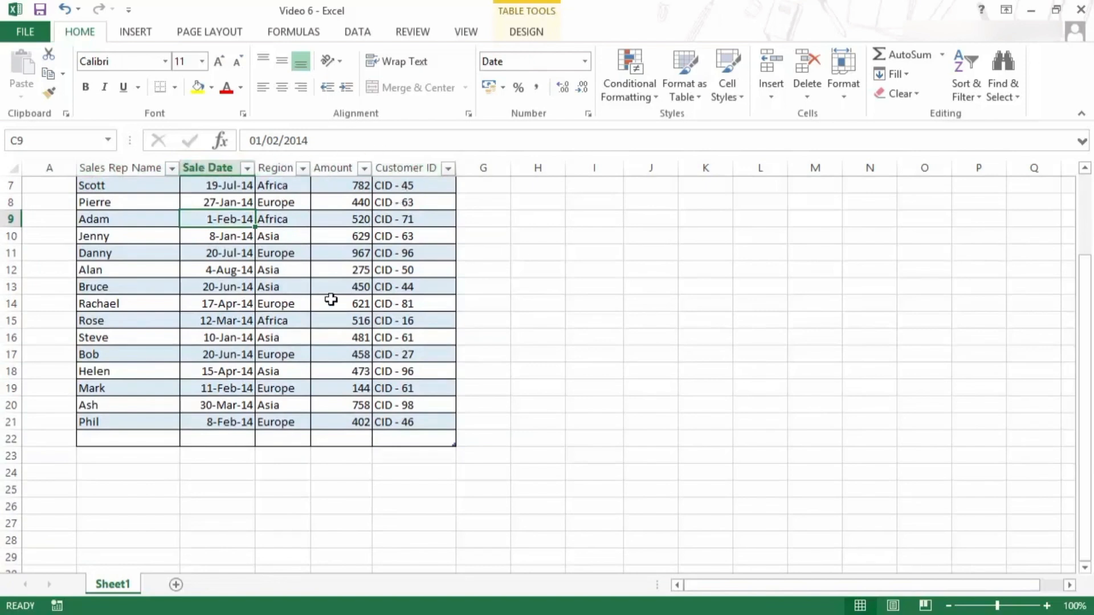
{"action": "scroll", "coordinate": [266, 363], "scroll_direction": "up", "scroll_amount": 1}
{"action": "scroll", "coordinate": [266, 363], "scroll_direction": "up", "scroll_amount": 2}
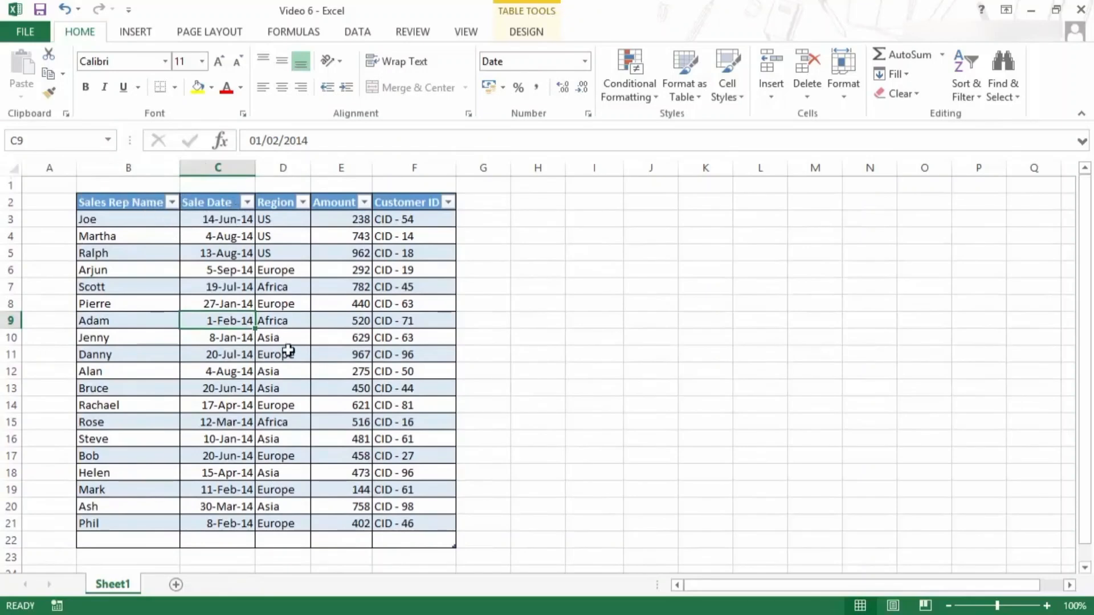
{"action": "scroll", "coordinate": [289, 352], "scroll_direction": "down", "scroll_amount": 1}
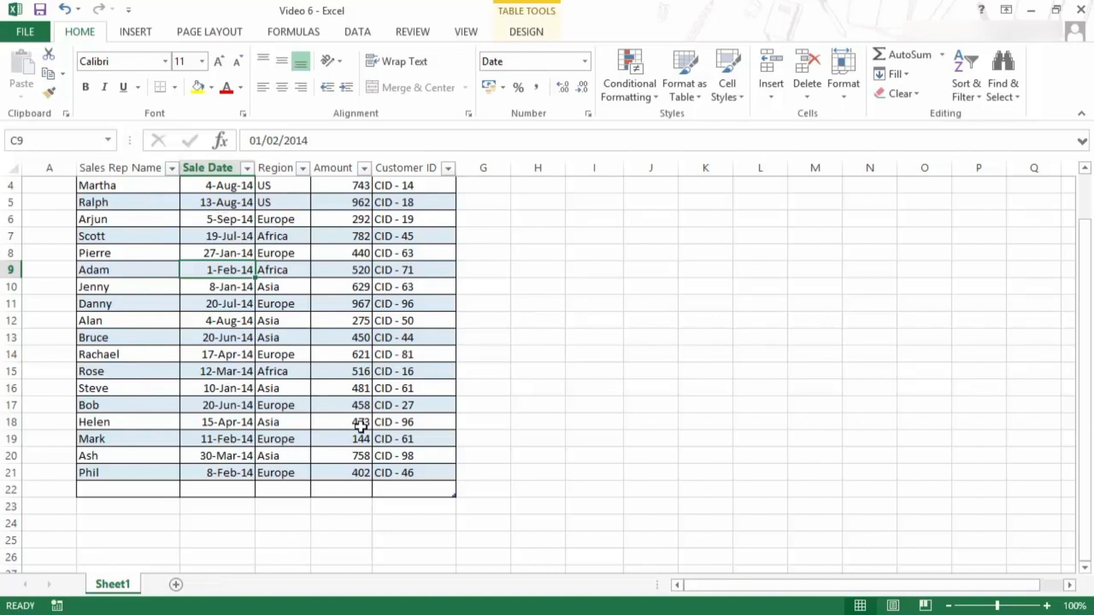
{"action": "scroll", "coordinate": [361, 424], "scroll_direction": "up", "scroll_amount": 1}
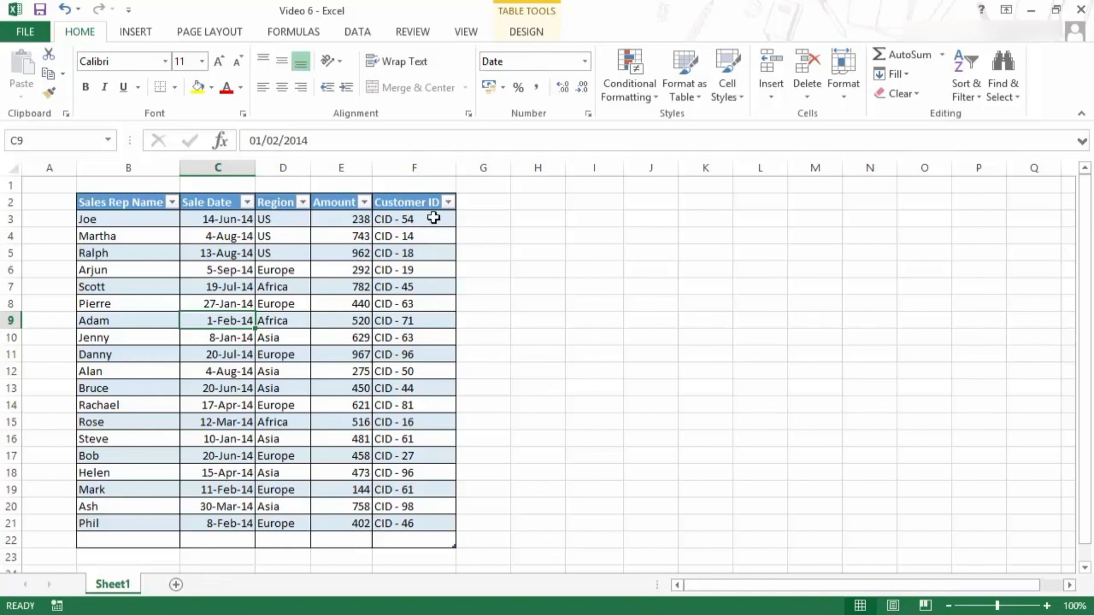
Extend the table to column G, widen it, and name the new header 'Sales Target'.
{"action": "left_click_drag", "start_coordinate": [468, 546], "coordinate": [510, 546]}
{"action": "left_click", "coordinate": [473, 203]}
{"action": "left_click_drag", "start_coordinate": [509, 169], "coordinate": [574, 168]}
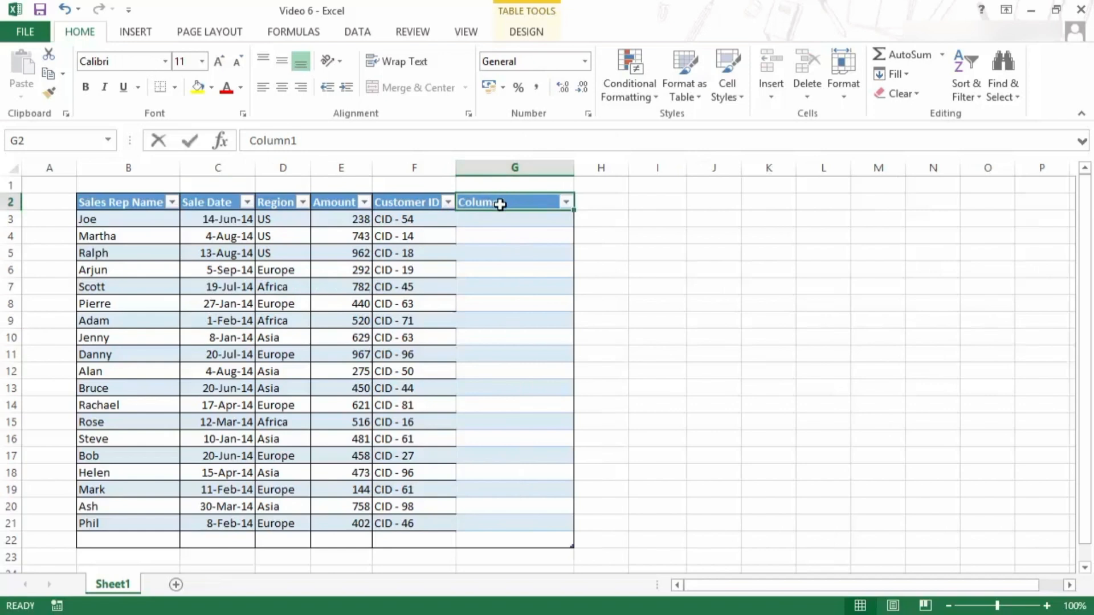
{"action": "type", "text": "targ"}
{"action": "type", "text": "Sa"}
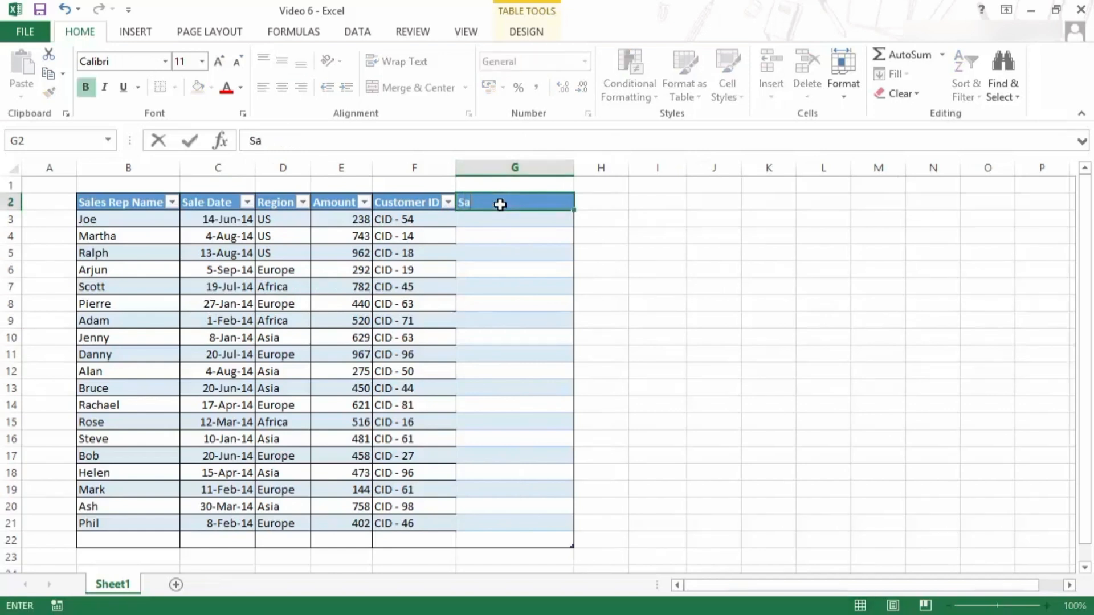
{"action": "type", "text": "les Target"}
{"action": "key", "text": "Return"}
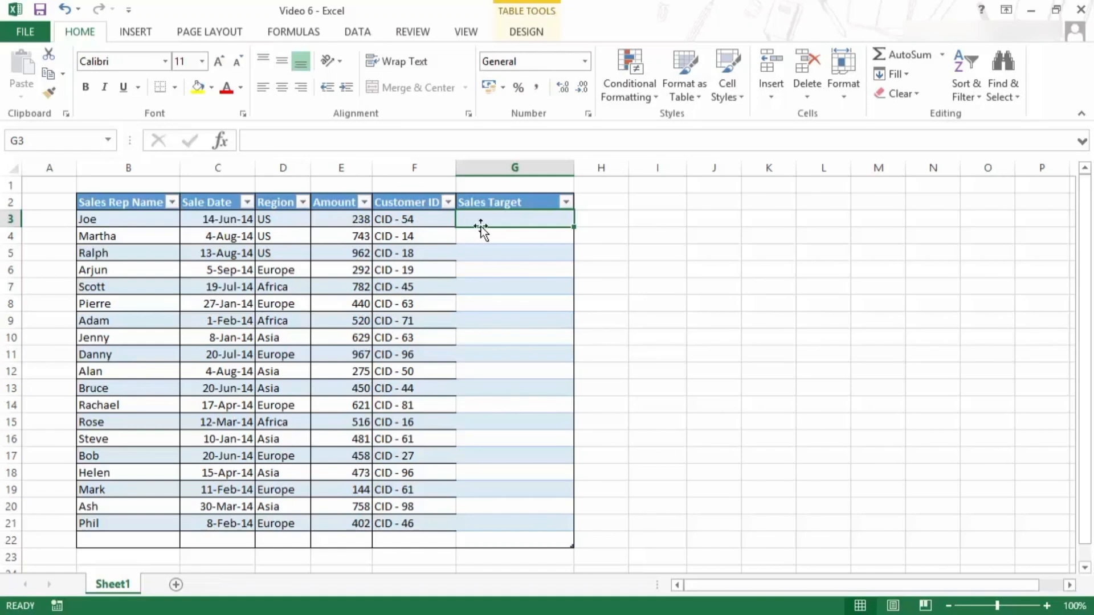
{"action": "type", "text": "="}
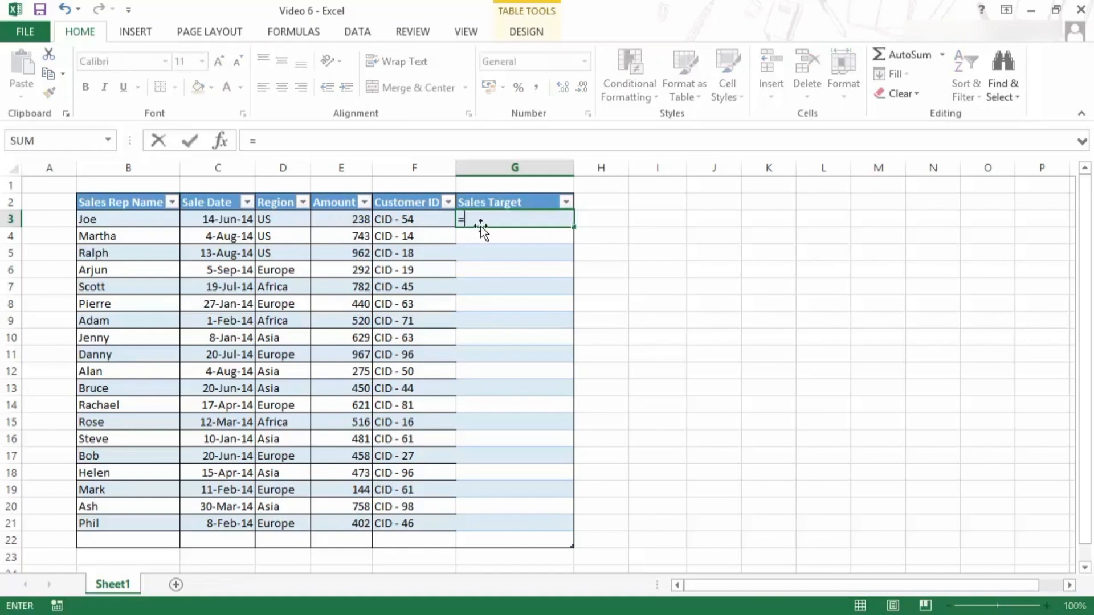
{"action": "left_click", "coordinate": [351, 219]}
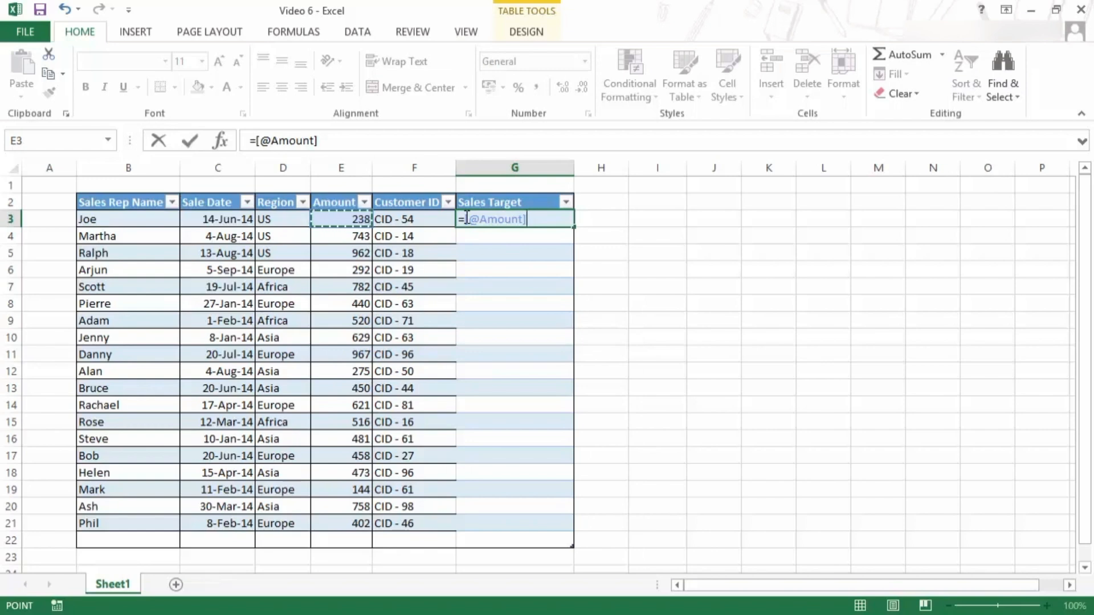
{"action": "type", "text": "*1.1"}
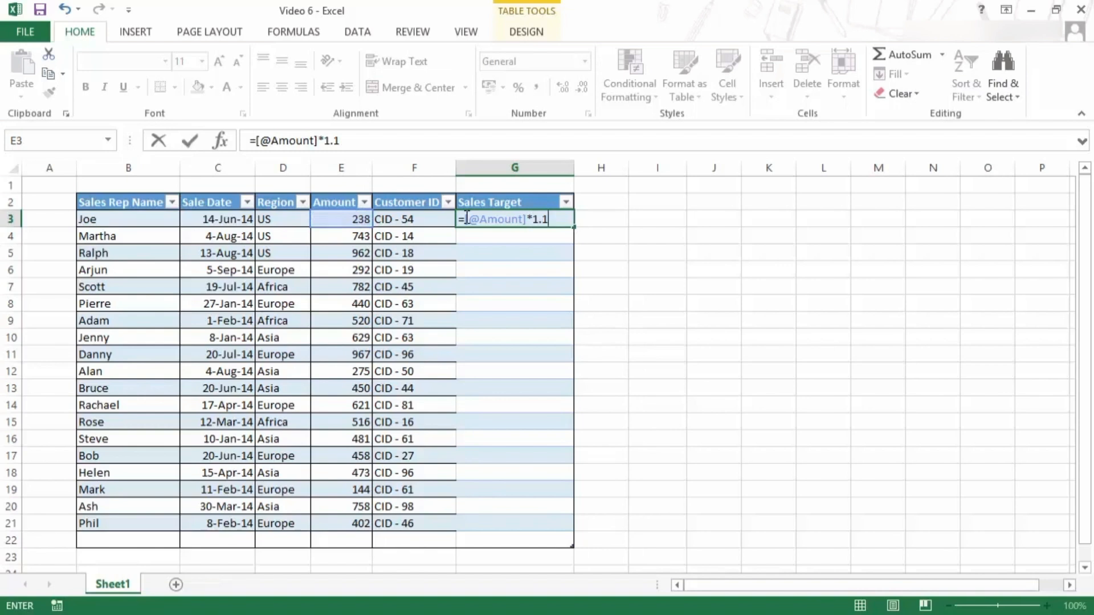
{"action": "key", "text": "Return"}
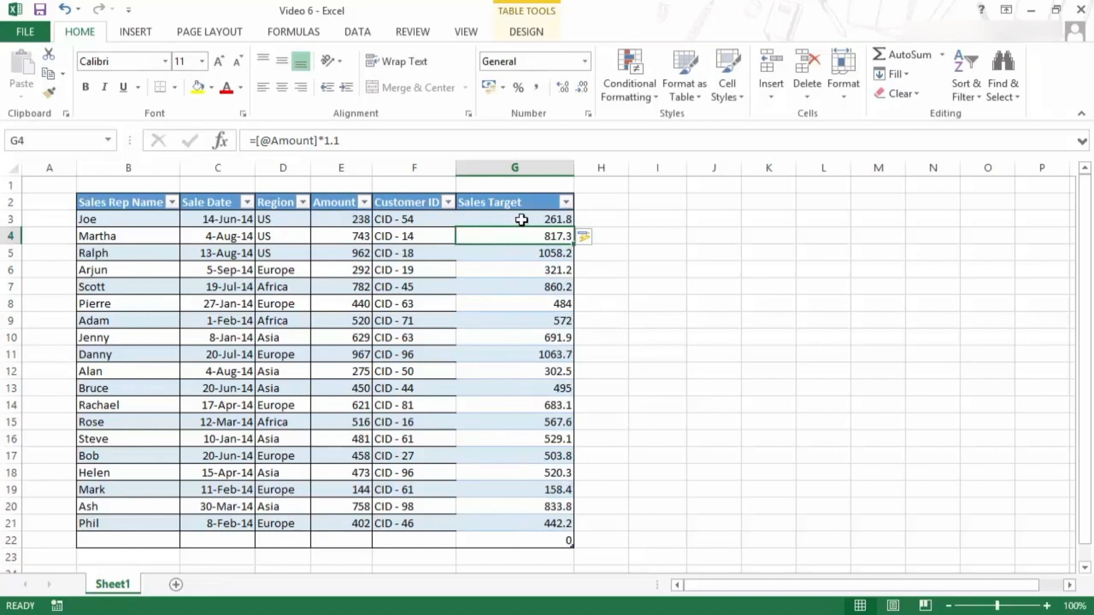
{"action": "left_click", "coordinate": [522, 219]}
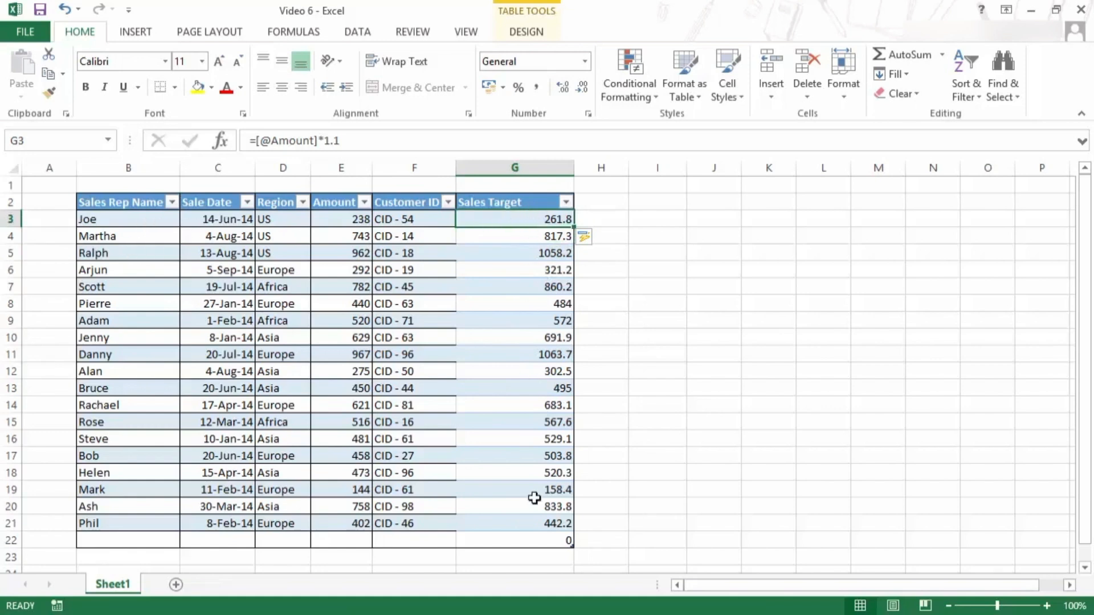
Shrink the table back to column F and delete column G.
{"action": "mouse_move", "coordinate": [518, 235]}
{"action": "left_mouse_down"}
{"action": "mouse_move", "coordinate": [537, 496]}
{"action": "mouse_move", "coordinate": [518, 240]}
{"action": "left_mouse_up"}
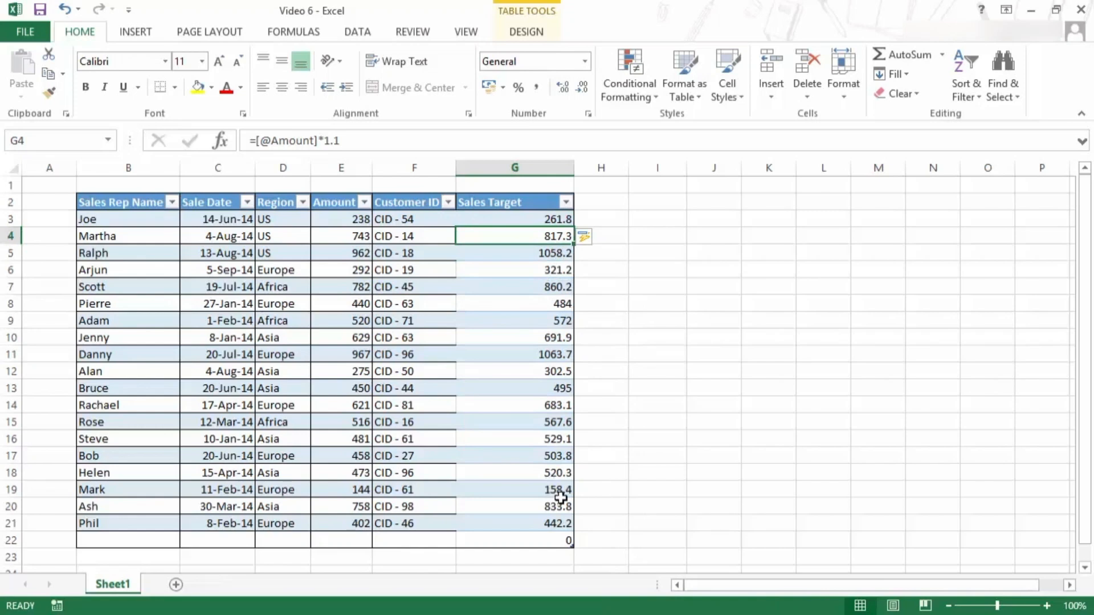
{"action": "left_click_drag", "start_coordinate": [512, 546], "coordinate": [446, 550]}
{"action": "left_click", "coordinate": [503, 171]}
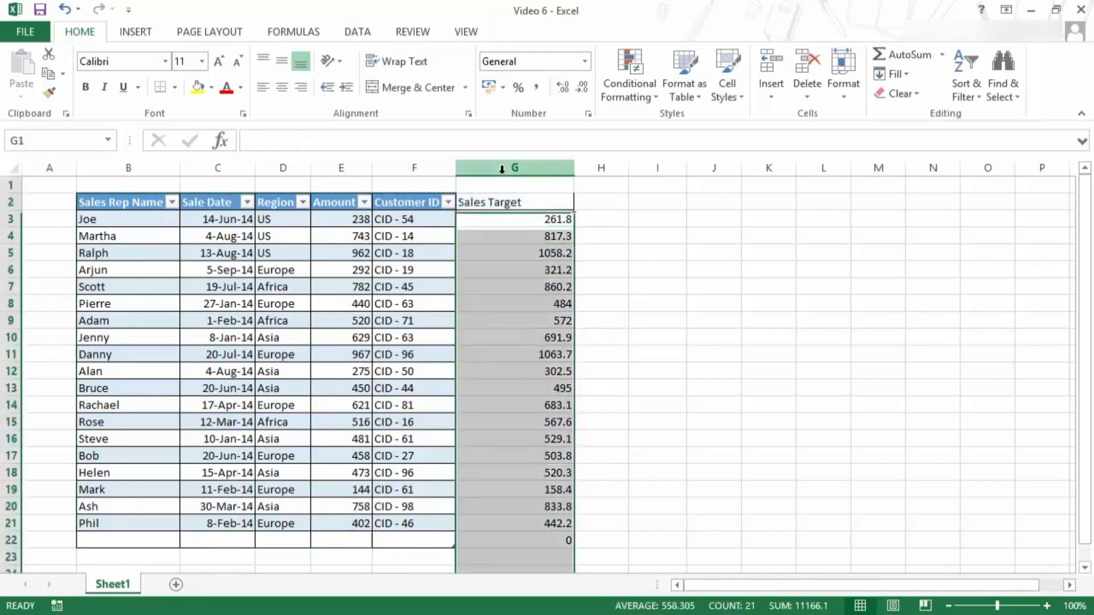
{"action": "right_click", "coordinate": [503, 171]}
{"action": "left_click", "coordinate": [560, 312]}
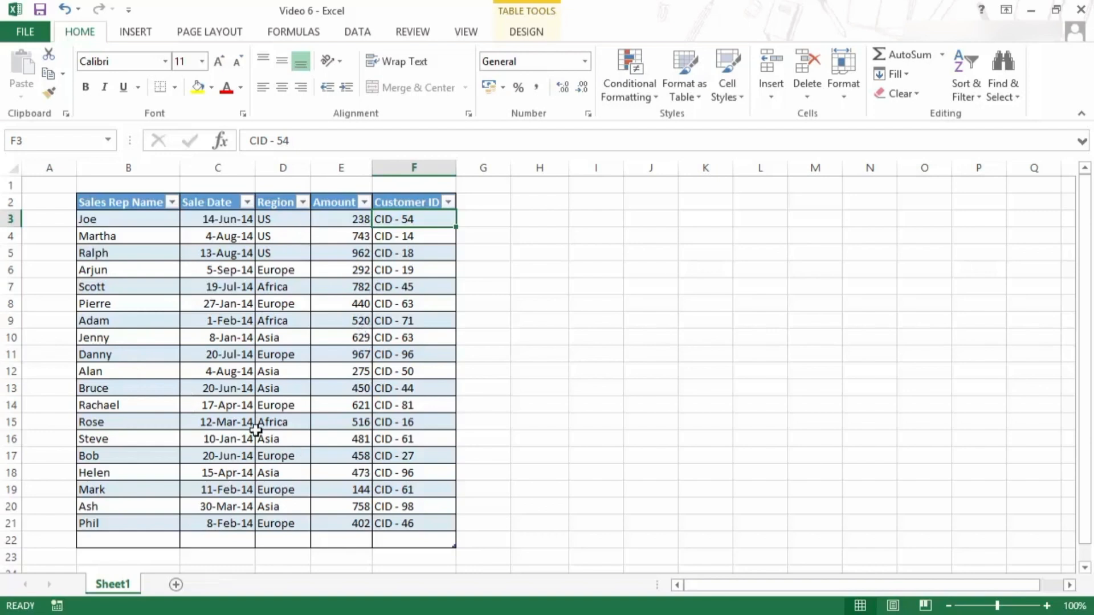
{"action": "left_click", "coordinate": [125, 339]}
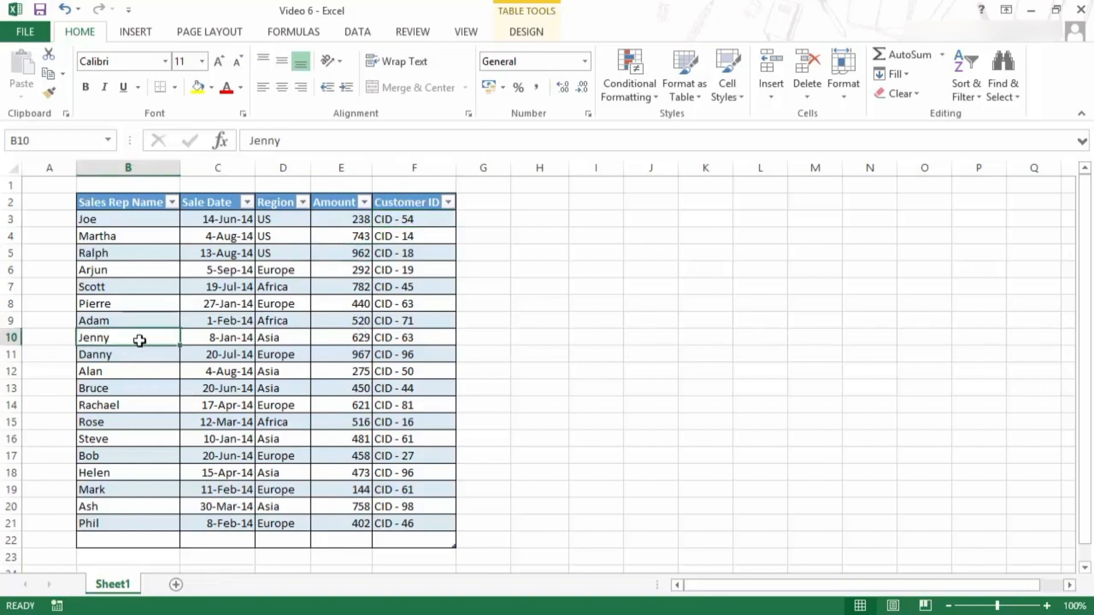
{"action": "right_click", "coordinate": [144, 337]}
Insert an empty table row above row 10 and enter the sales rep name.
{"action": "mouse_move", "coordinate": [224, 370]}
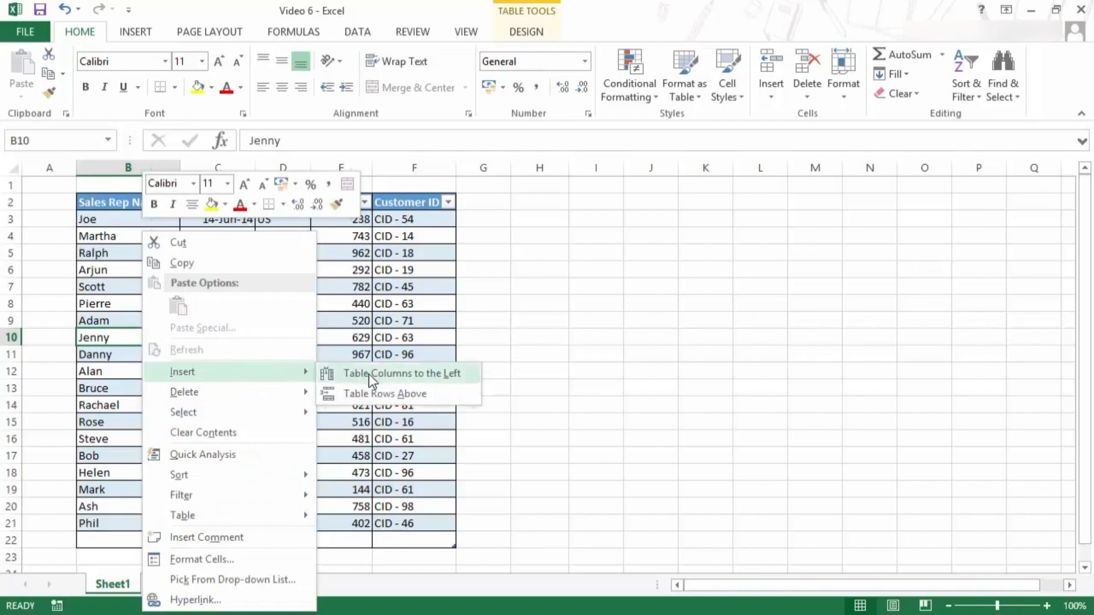
{"action": "left_click", "coordinate": [405, 399]}
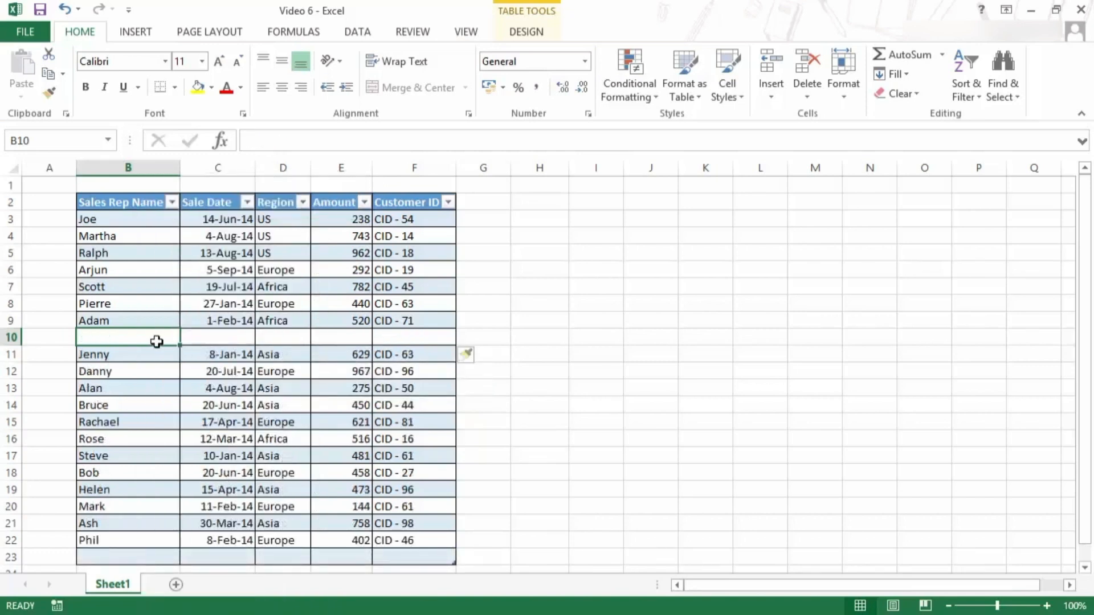
{"action": "left_click_drag", "start_coordinate": [151, 340], "coordinate": [390, 337]}
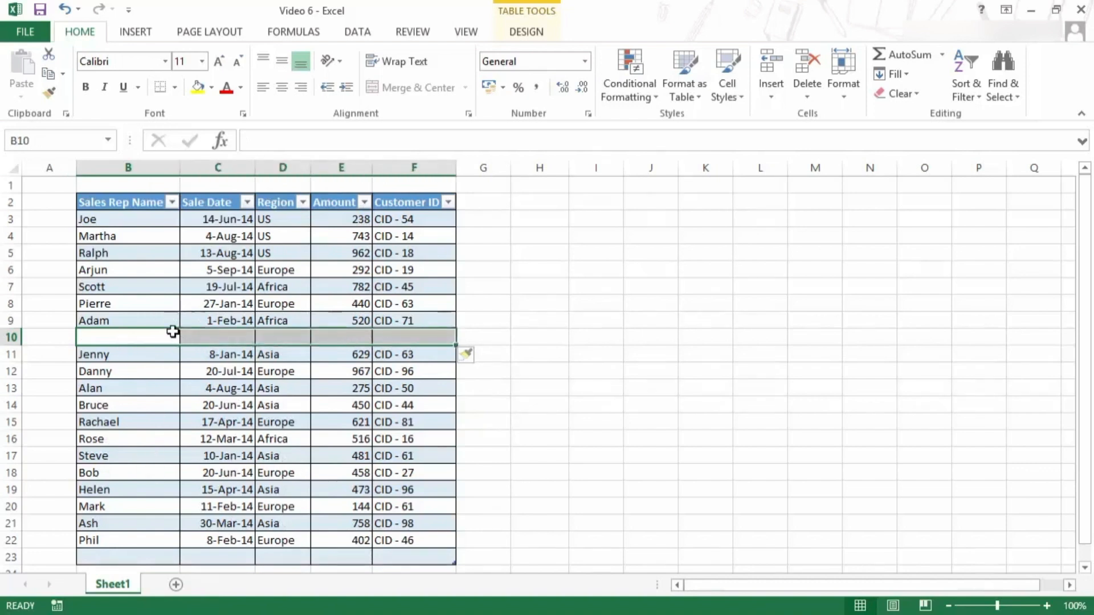
{"action": "type", "text": "Sum"}
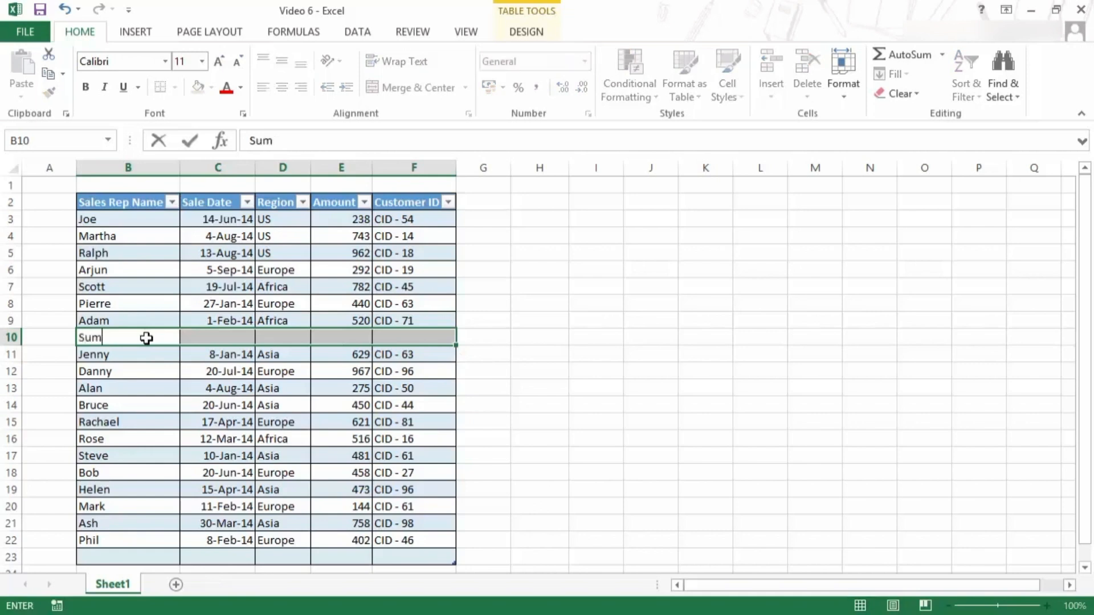
{"action": "type", "text": "it"}
{"action": "key", "text": "Tab"}
Fill the new row with date 1-Feb-14, region Africa, amount 500, and customer CID-82.
{"action": "key", "text": "ctrl+d"}
{"action": "key", "text": "Tab"}
{"action": "key", "text": "ctrl+d"}
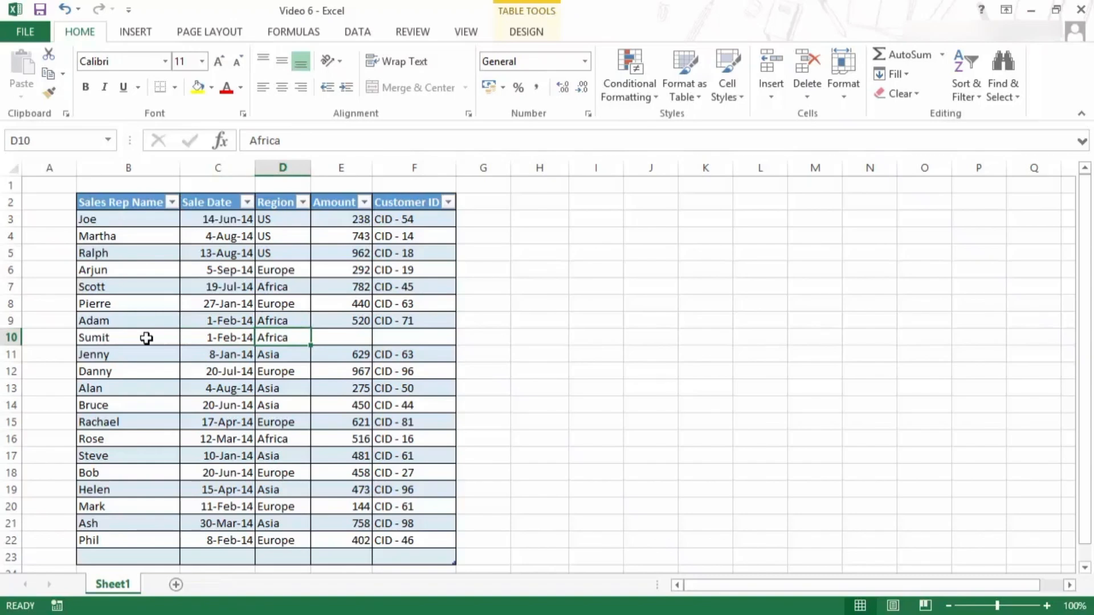
{"action": "key", "text": "Tab"}
{"action": "type", "text": "500"}
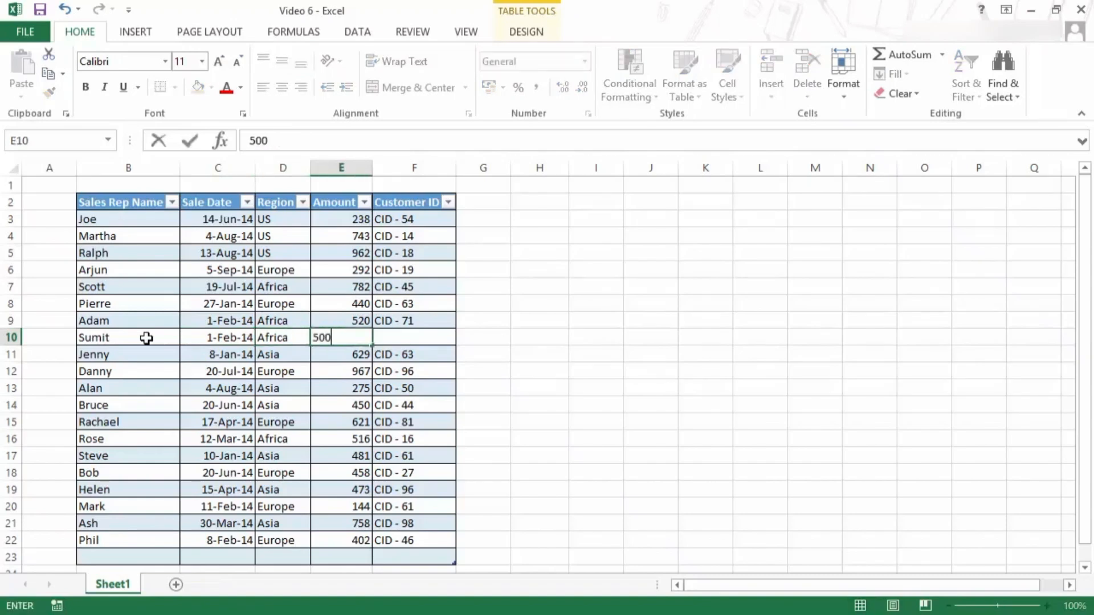
{"action": "key", "text": "Tab"}
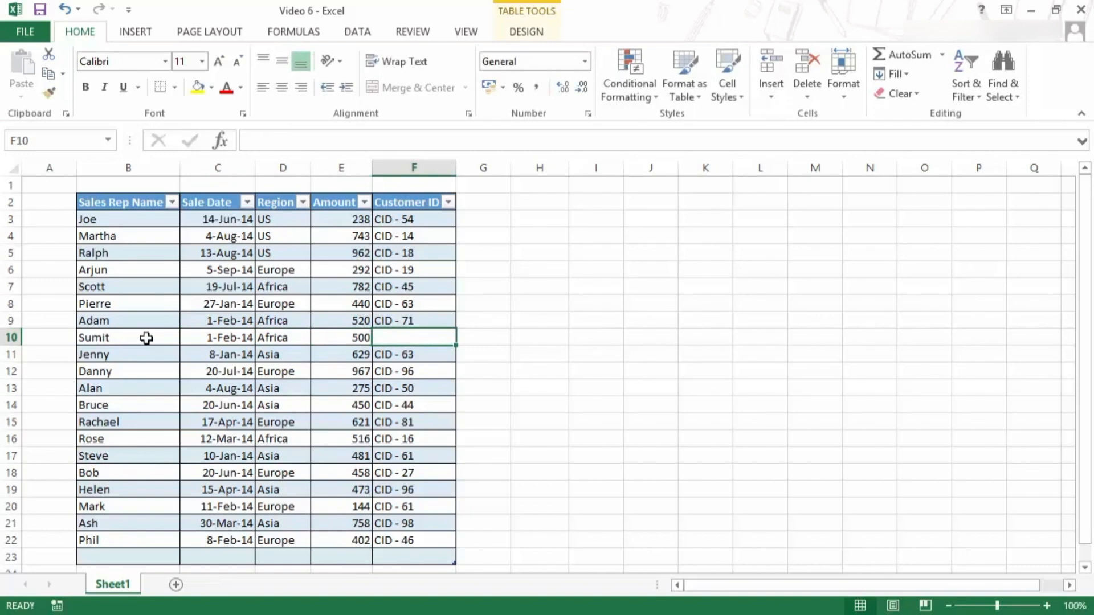
{"action": "type", "text": "CID-82"}
{"action": "key", "text": "Return"}
{"action": "key", "text": "Up"}
Enter =SUM(Table5[Amount]) in H4 to total the Amount column as 10651.
{"action": "left_click", "coordinate": [516, 238]}
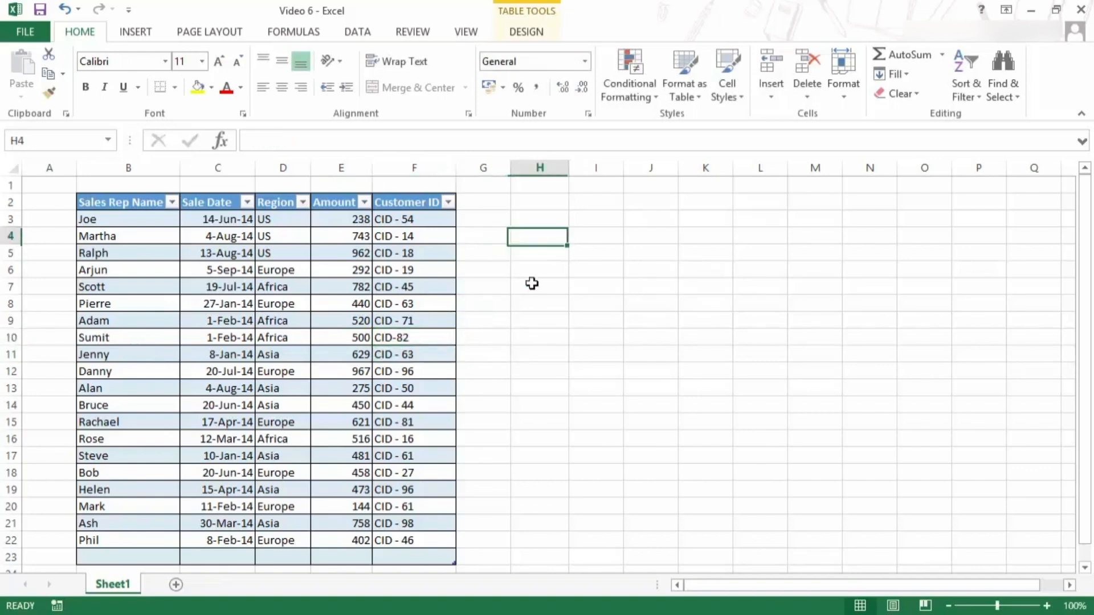
{"action": "type", "text": "=sum"}
{"action": "key", "text": "Tab"}
{"action": "left_click_drag", "start_coordinate": [340, 218], "coordinate": [366, 542]}
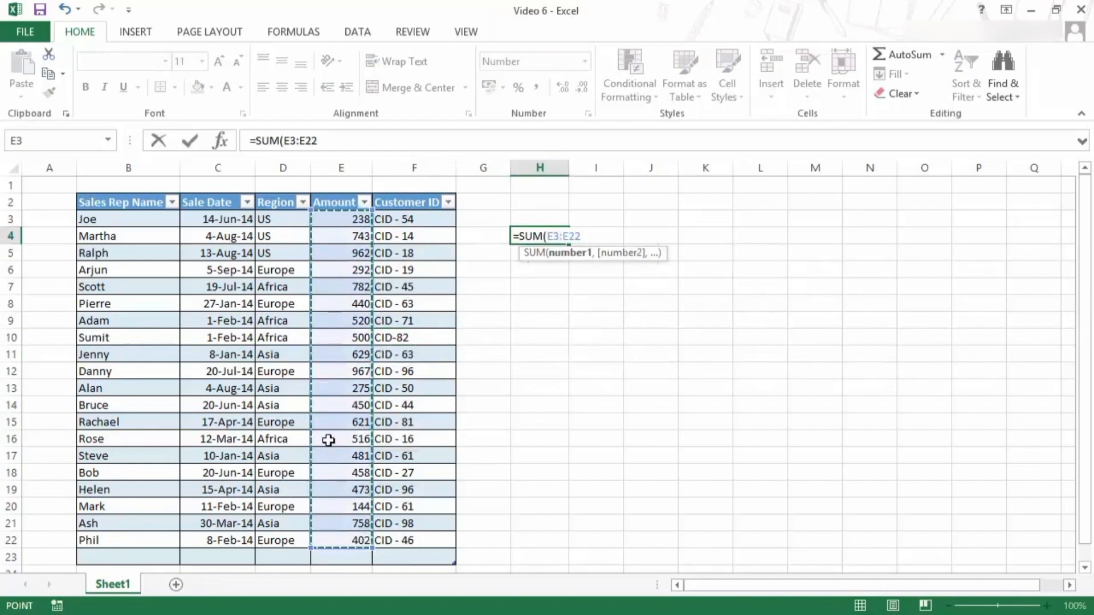
{"action": "key", "text": "shift+Down"}
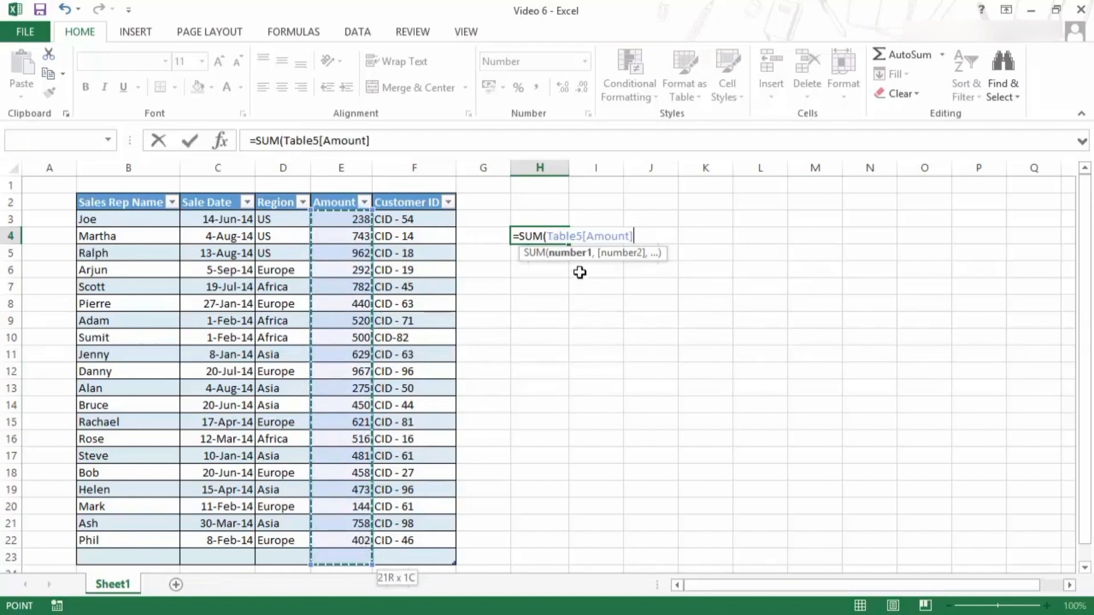
{"action": "left_click_drag", "start_coordinate": [551, 235], "coordinate": [635, 236]}
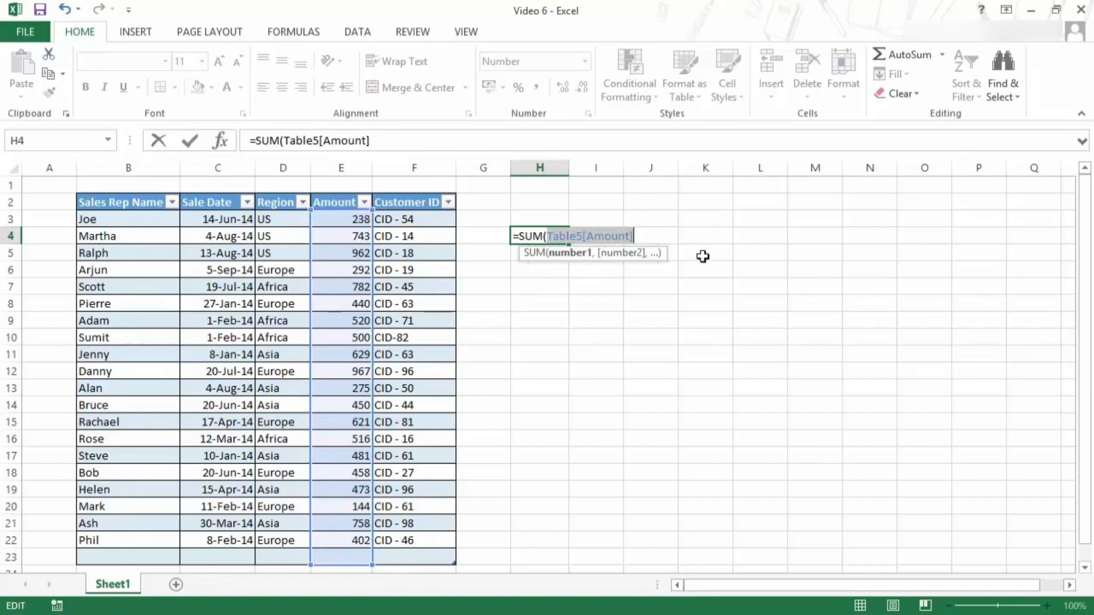
{"action": "type", "text": ")"}
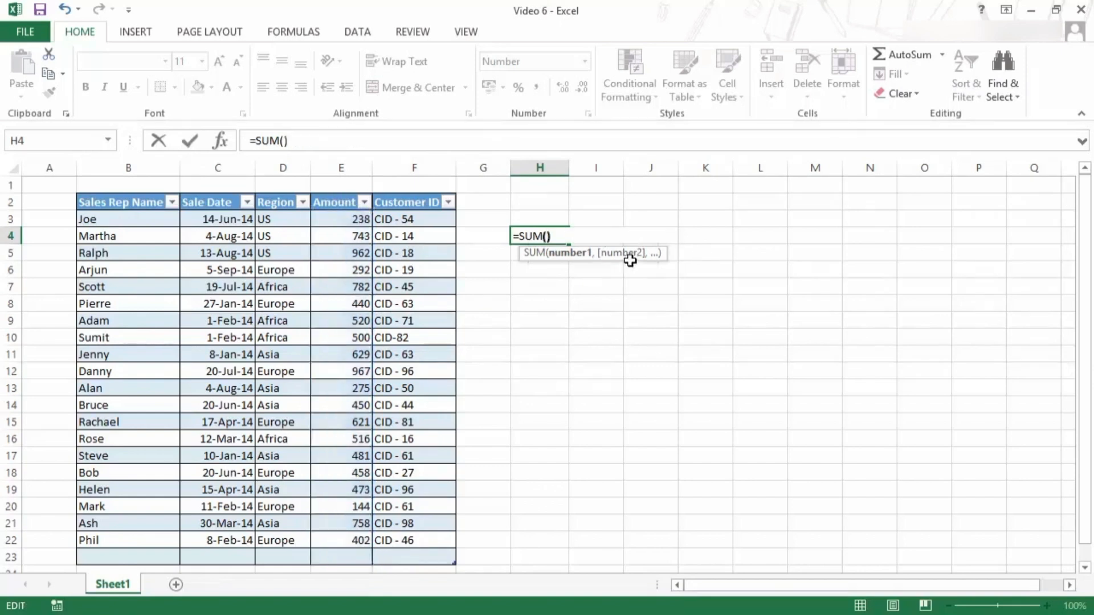
{"action": "key", "text": "ctrl+z"}
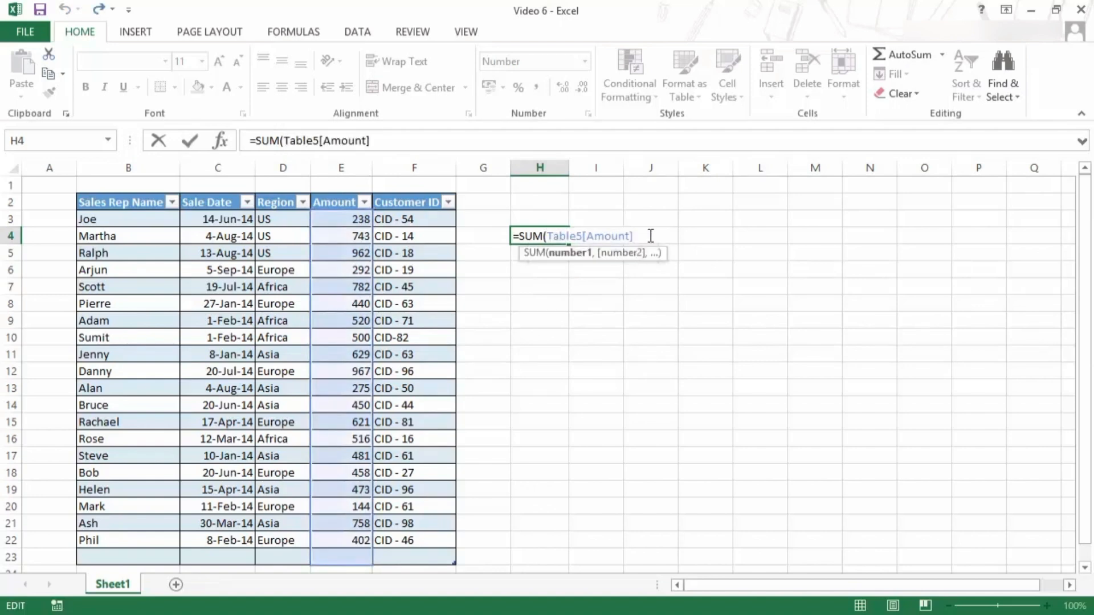
{"action": "type", "text": ")"}
{"action": "key", "text": "Return"}
{"action": "key", "text": "Up"}
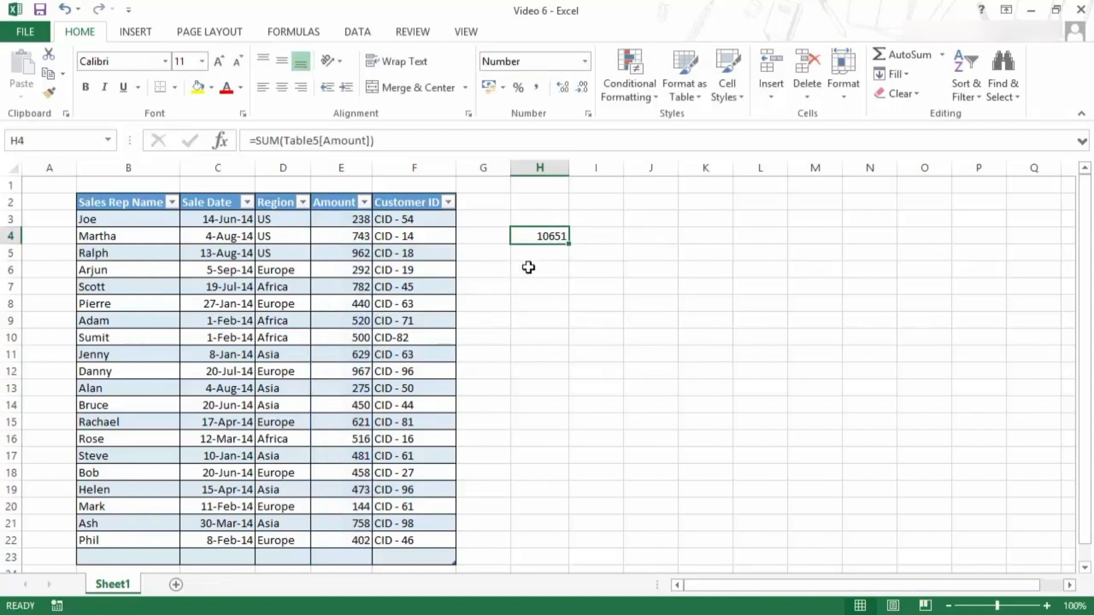
{"action": "scroll", "coordinate": [489, 311], "scroll_direction": "down", "scroll_amount": 1}
Add amounts 800 in E23 and 450 in E24, extending the table.
{"action": "left_click", "coordinate": [353, 505]}
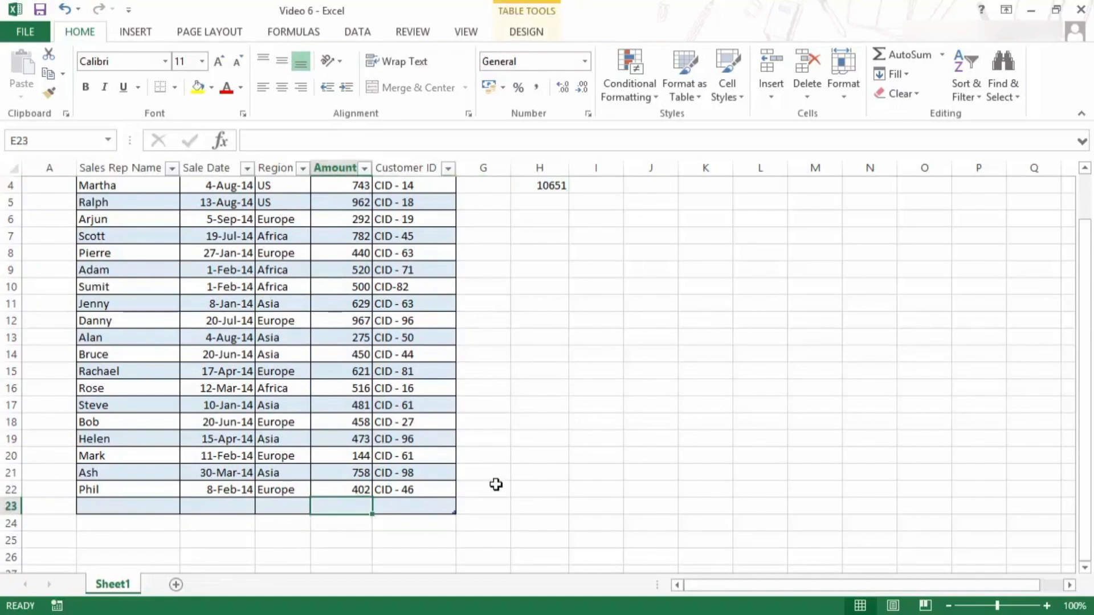
{"action": "type", "text": "800"}
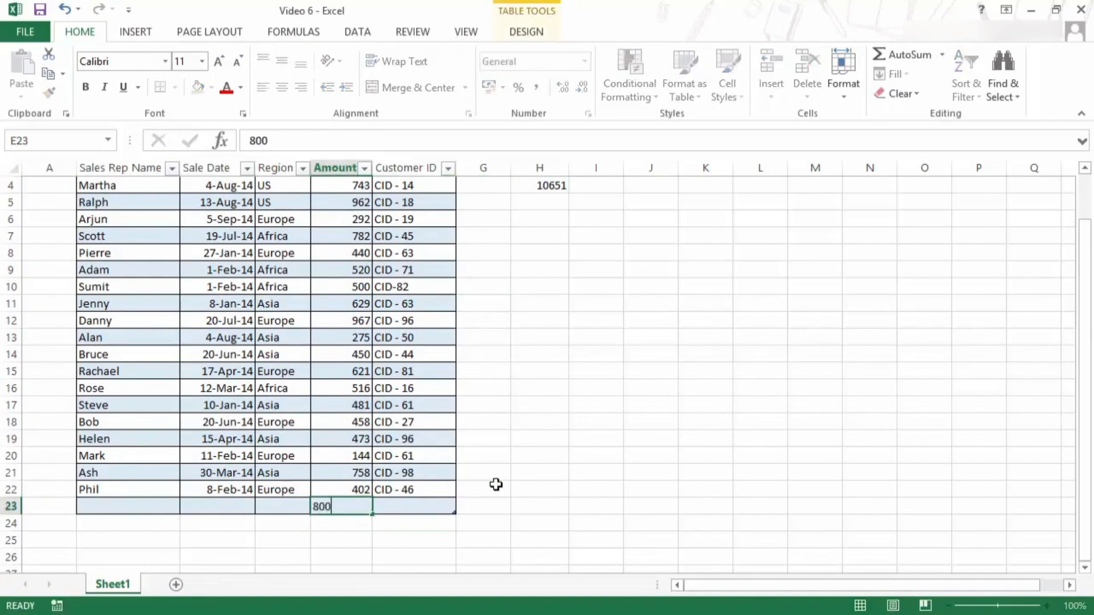
{"action": "key", "text": "Return"}
{"action": "key", "text": "Up"}
{"action": "scroll", "coordinate": [528, 443], "scroll_direction": "up", "scroll_amount": 1}
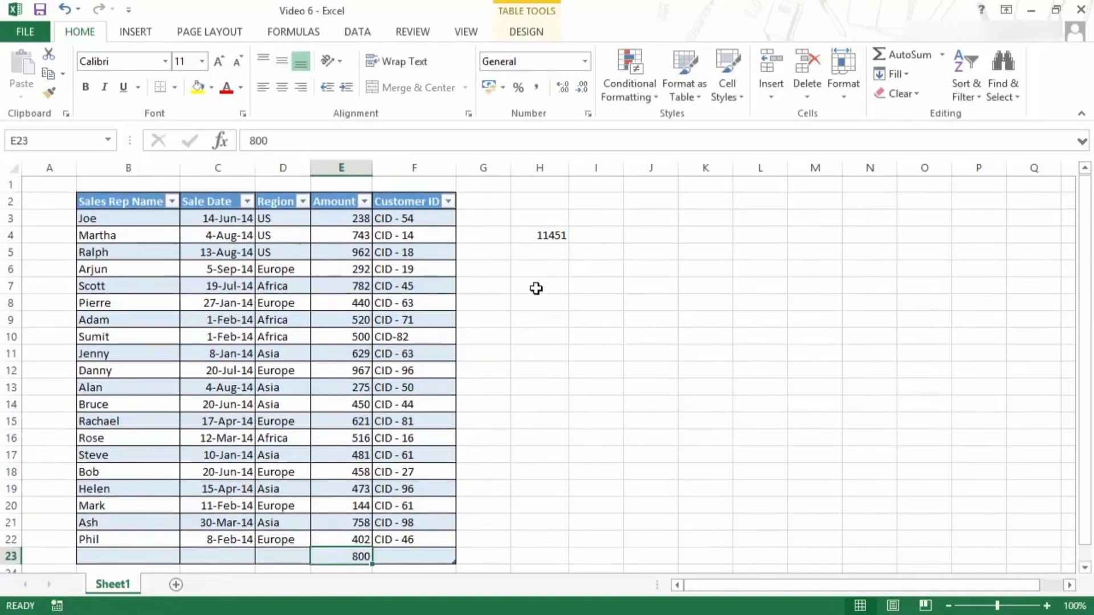
{"action": "key", "text": "Tab"}
{"action": "key", "text": "Tab"}
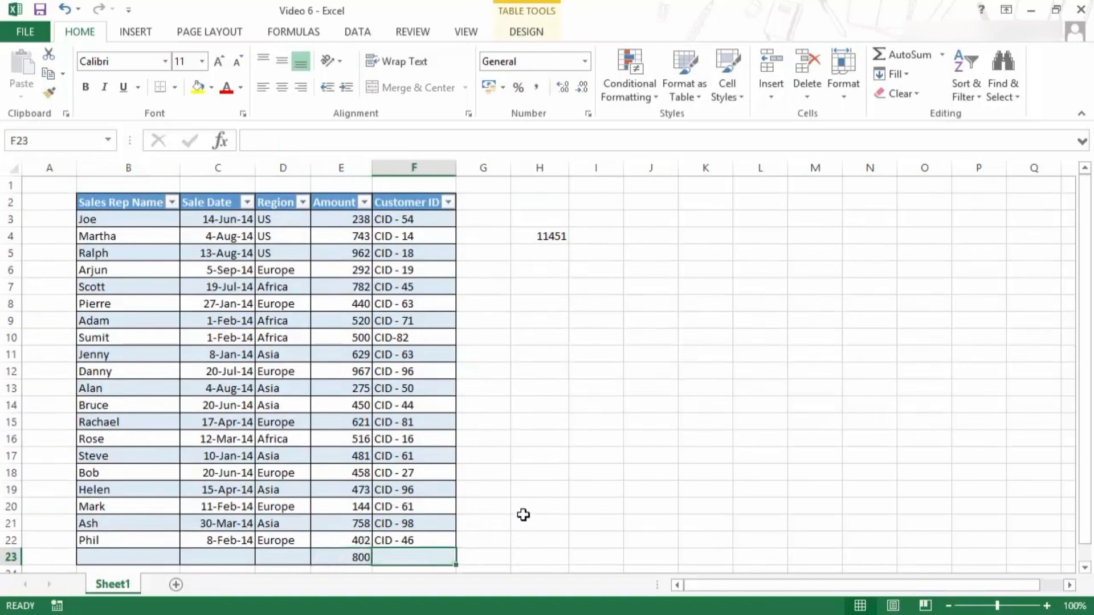
{"action": "key", "text": "Tab"}
{"action": "key", "text": "Tab"}
{"action": "key", "text": "Tab"}
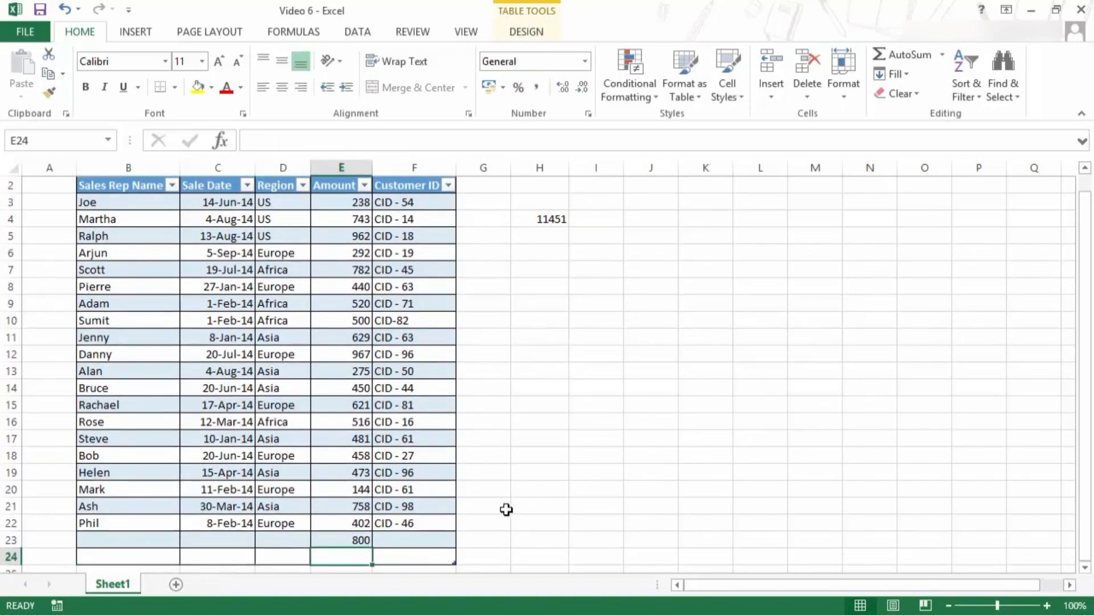
{"action": "type", "text": "450"}
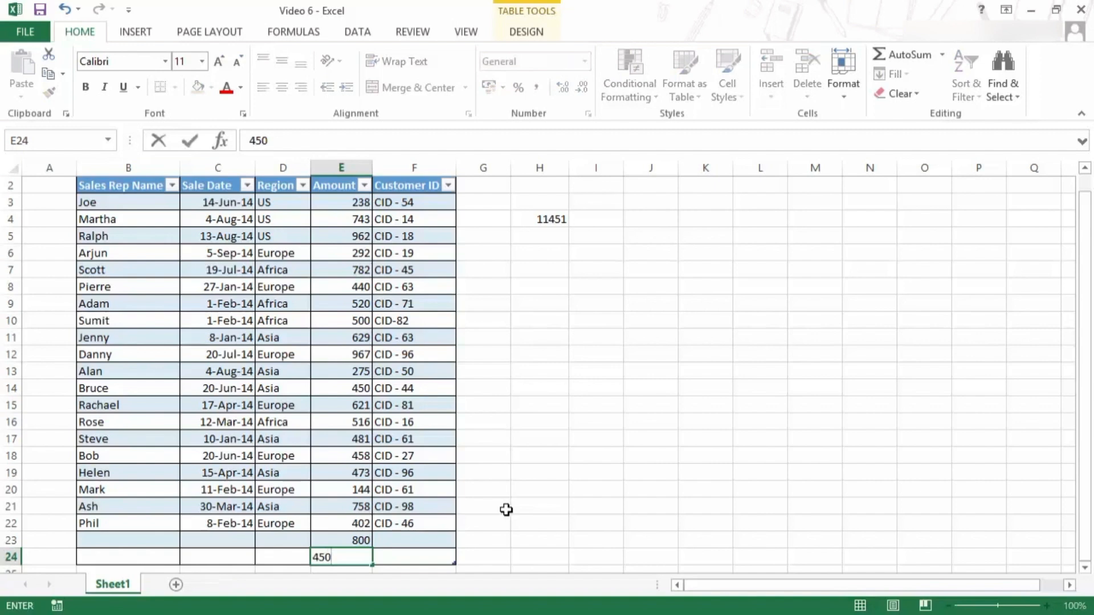
{"action": "key", "text": "Return"}
Check that the H4 formula =SUM(Table5[Amount]) now totals 11901.
{"action": "scroll", "coordinate": [498, 510], "scroll_direction": "up", "scroll_amount": 1}
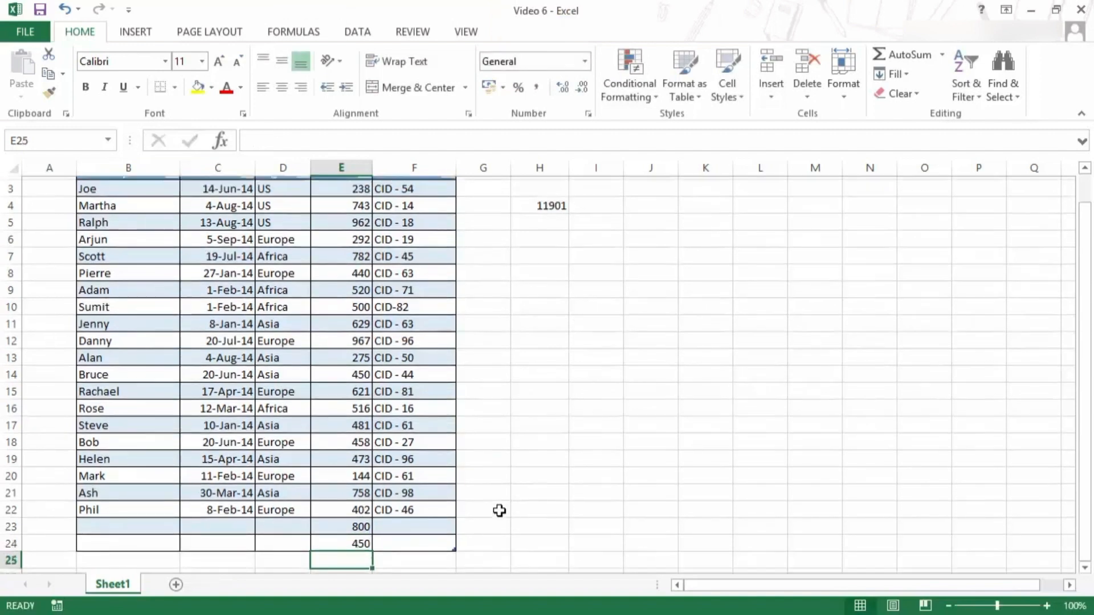
{"action": "left_click", "coordinate": [535, 228]}
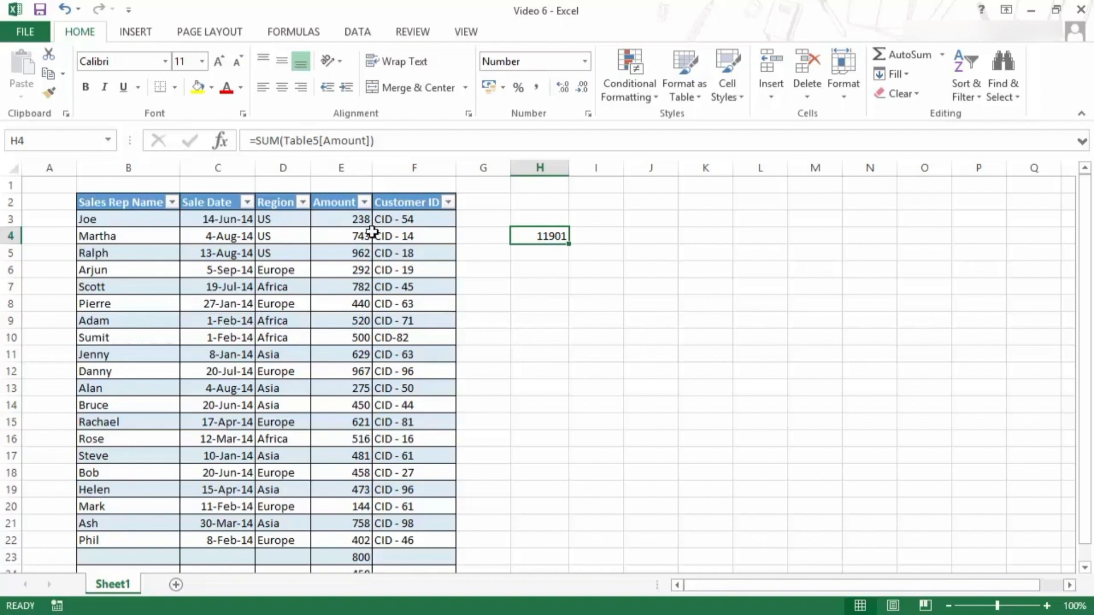
{"action": "scroll", "coordinate": [362, 220], "scroll_direction": "down", "scroll_amount": 3}
{"action": "scroll", "coordinate": [490, 268], "scroll_direction": "up", "scroll_amount": 3}
{"action": "scroll", "coordinate": [303, 379], "scroll_direction": "down", "scroll_amount": 2}
{"action": "scroll", "coordinate": [407, 479], "scroll_direction": "up", "scroll_amount": 2}
Delete the H4 total and clear the 800 and 450 entries in rows 23–24.
{"action": "key", "text": "Delete"}
{"action": "scroll", "coordinate": [509, 302], "scroll_direction": "down", "scroll_amount": 1}
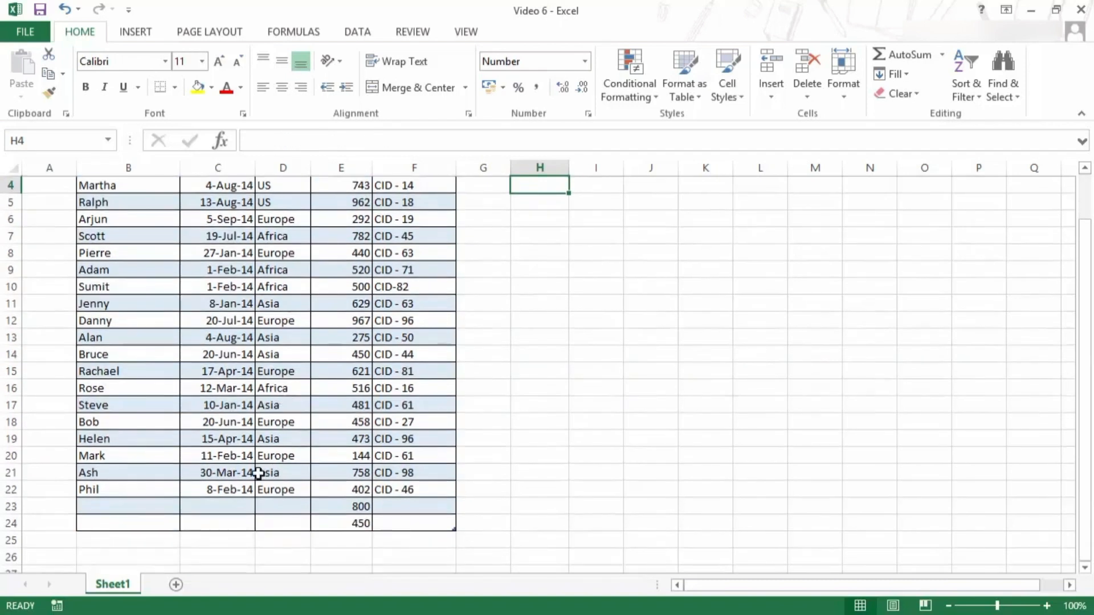
{"action": "left_click_drag", "start_coordinate": [139, 506], "coordinate": [392, 511]}
{"action": "key", "text": "Delete"}
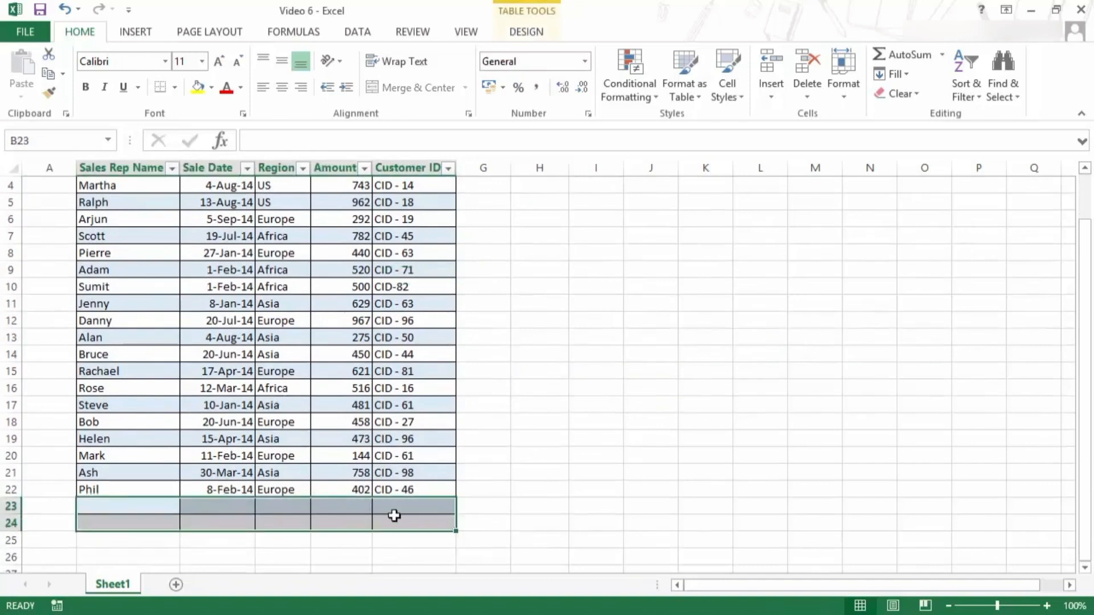
{"action": "left_click", "coordinate": [457, 530]}
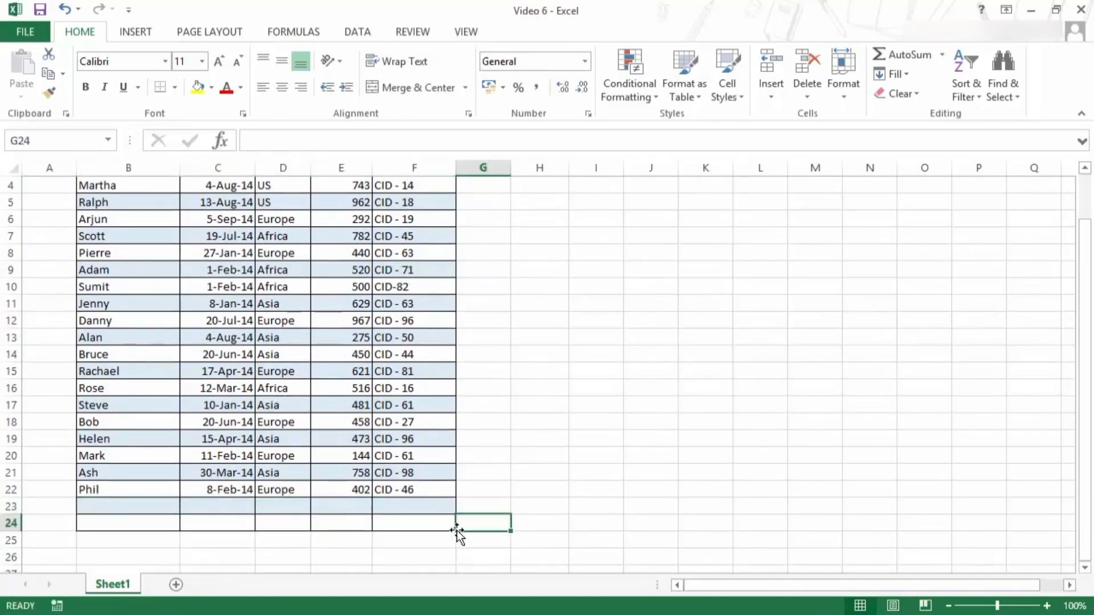
Resize the table back to F22 and Clear All on rows 23–24.
{"action": "left_click_drag", "start_coordinate": [453, 526], "coordinate": [443, 494]}
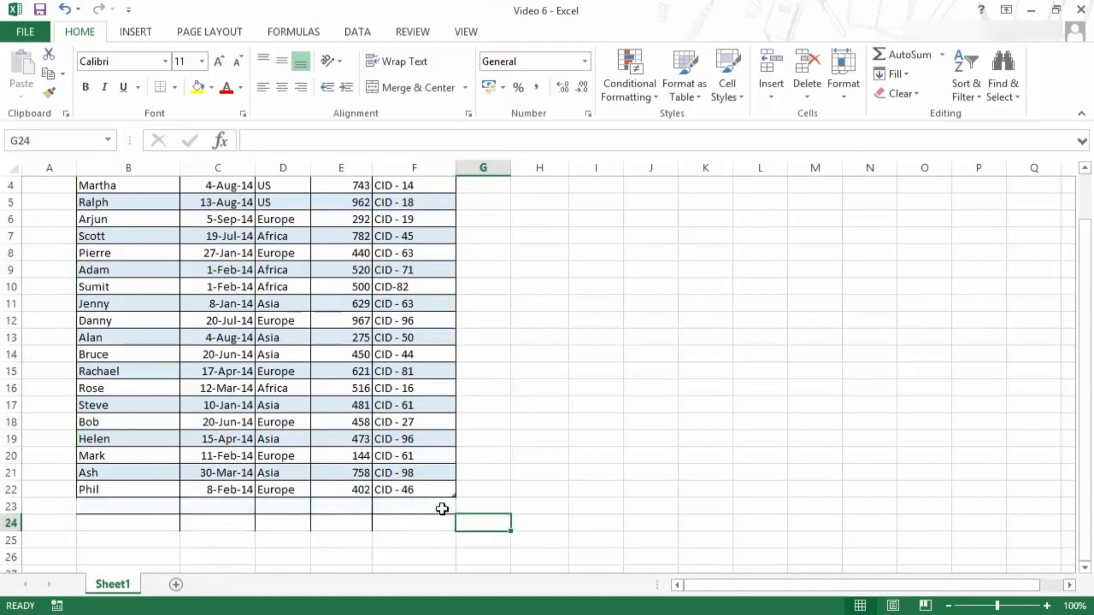
{"action": "scroll", "coordinate": [302, 529], "scroll_direction": "up", "scroll_amount": 1}
{"action": "scroll", "coordinate": [294, 521], "scroll_direction": "down", "scroll_amount": 2}
{"action": "left_click_drag", "start_coordinate": [154, 457], "coordinate": [409, 466]}
{"action": "left_click", "coordinate": [912, 97]}
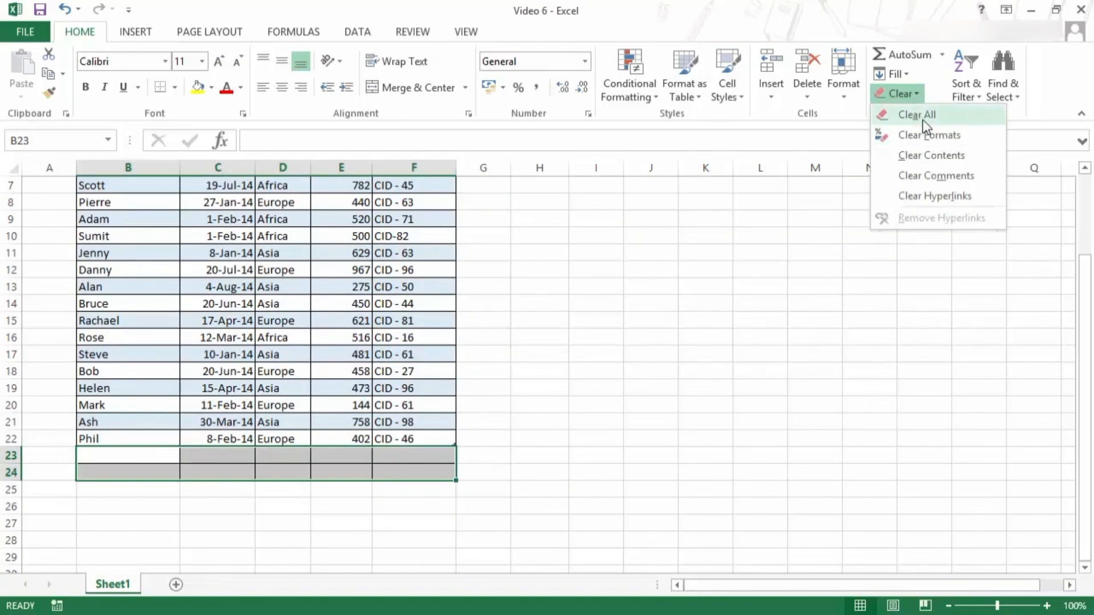
{"action": "left_click", "coordinate": [922, 119]}
{"action": "scroll", "coordinate": [455, 395], "scroll_direction": "up", "scroll_amount": 2}
{"action": "left_click", "coordinate": [551, 368]}
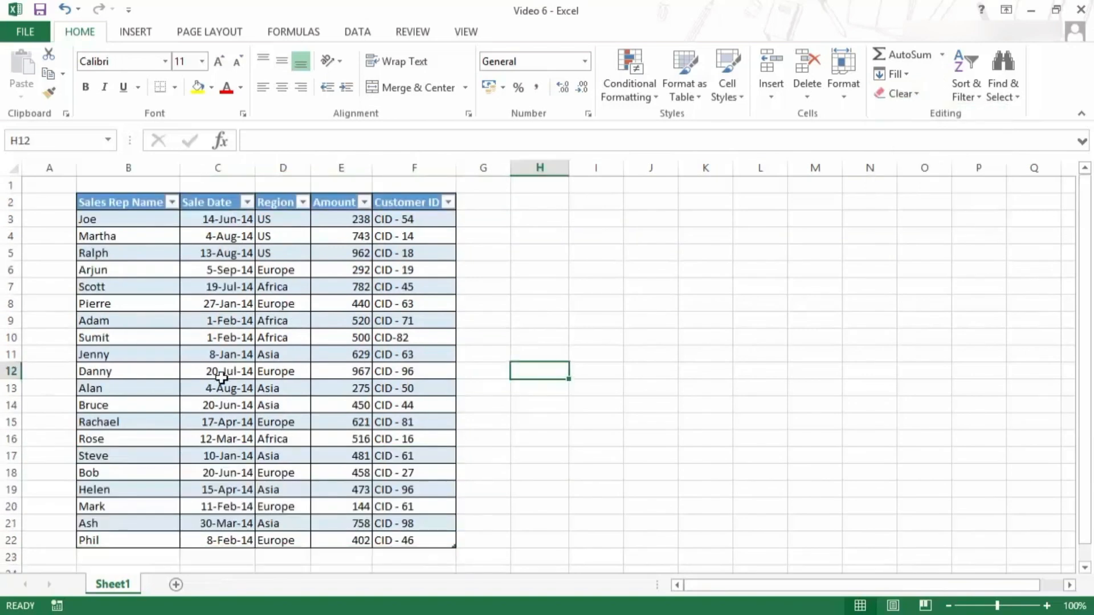
{"action": "left_click", "coordinate": [205, 294]}
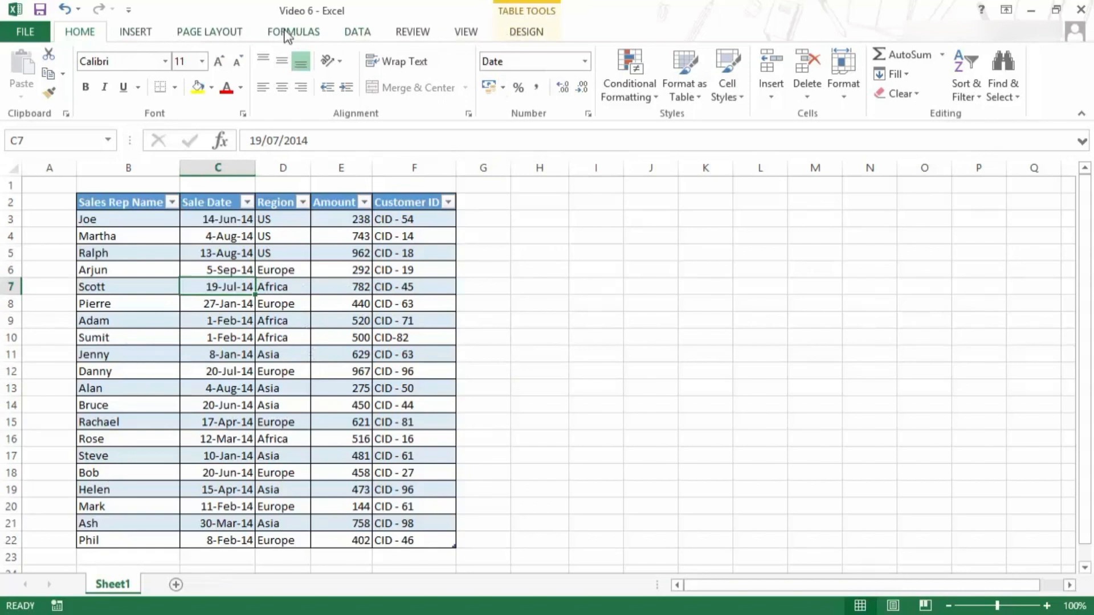
Select a cell in Table5 and show its Table Tools Design tab.
{"action": "left_click", "coordinate": [583, 307]}
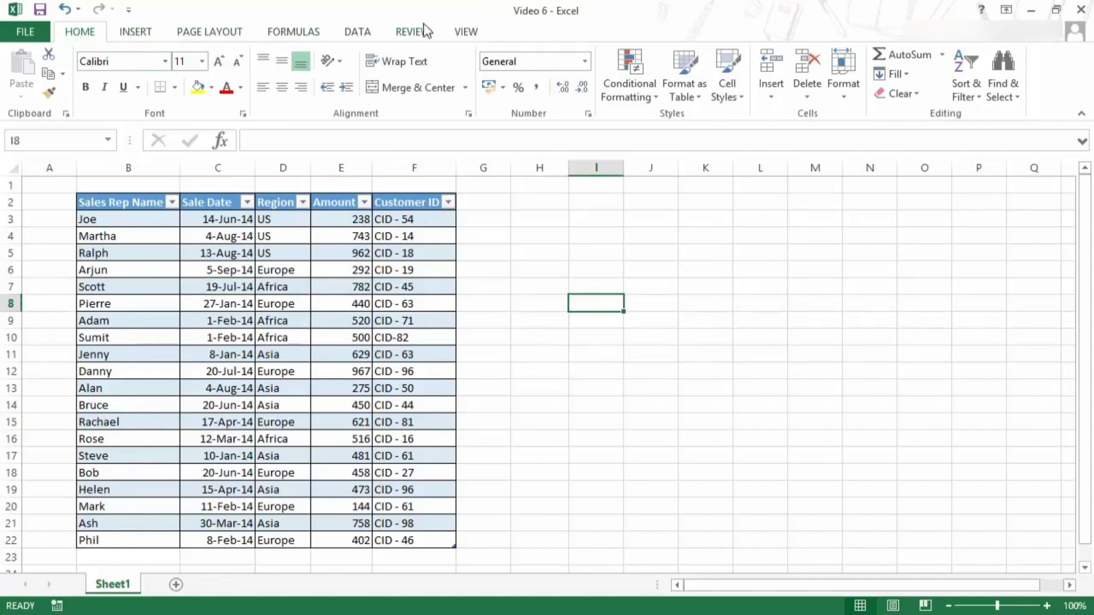
{"action": "left_click", "coordinate": [282, 304]}
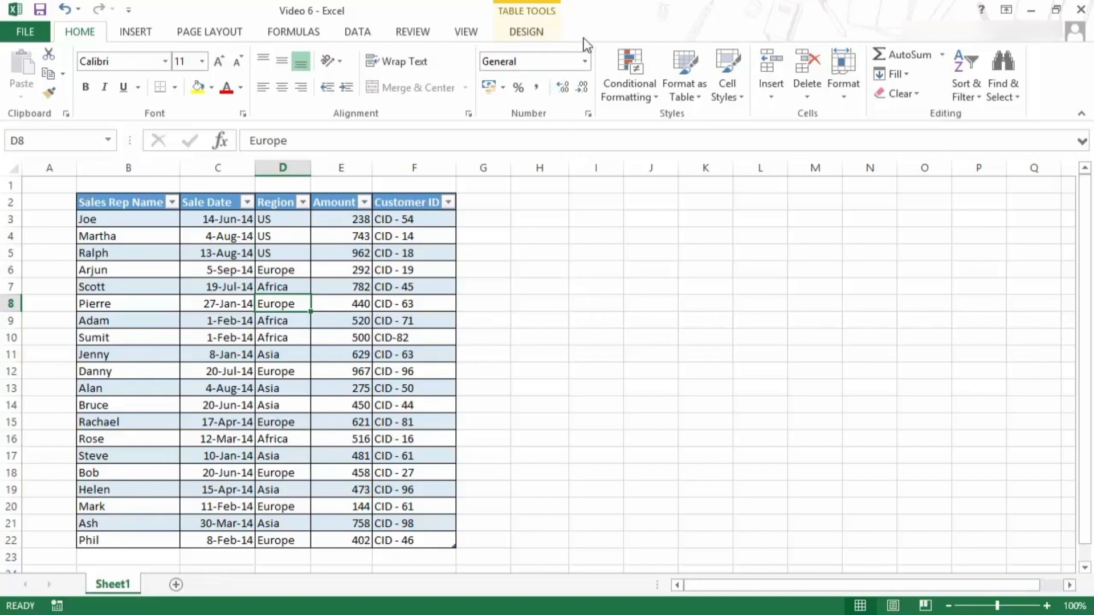
{"action": "left_click", "coordinate": [527, 33]}
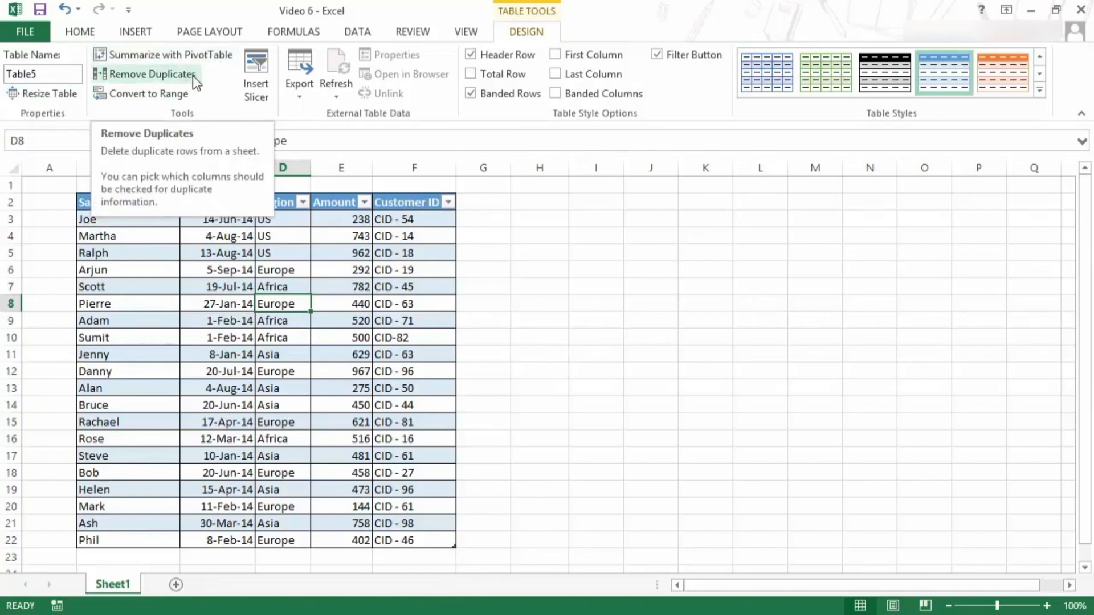
{"action": "left_click", "coordinate": [225, 253]}
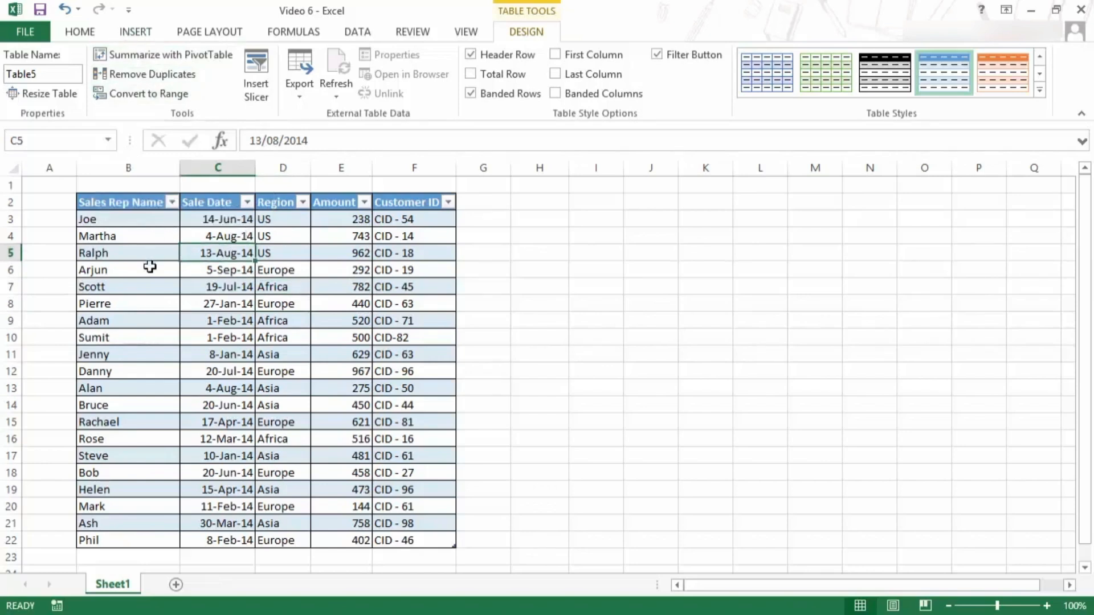
{"action": "left_click_drag", "start_coordinate": [122, 204], "coordinate": [441, 540]}
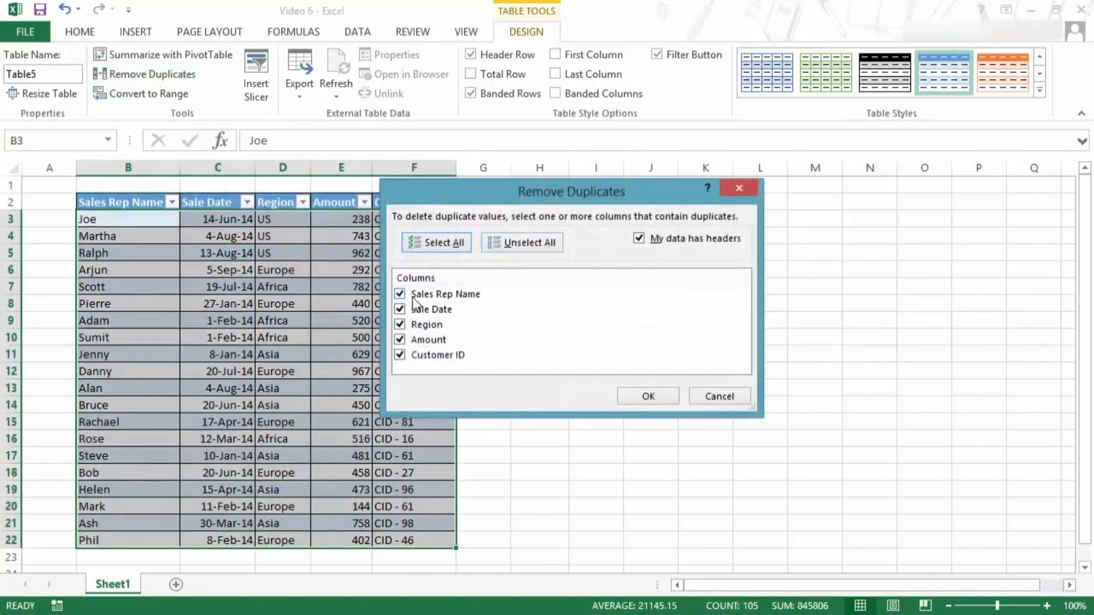
{"action": "left_click", "coordinate": [401, 294]}
{"action": "left_click", "coordinate": [401, 309]}
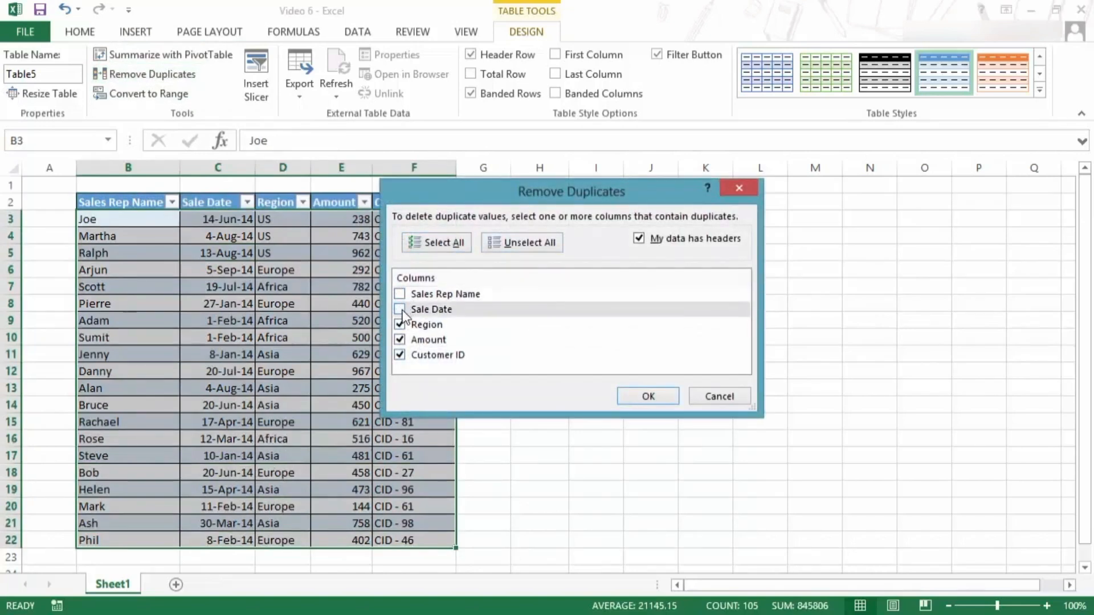
{"action": "left_click", "coordinate": [400, 340]}
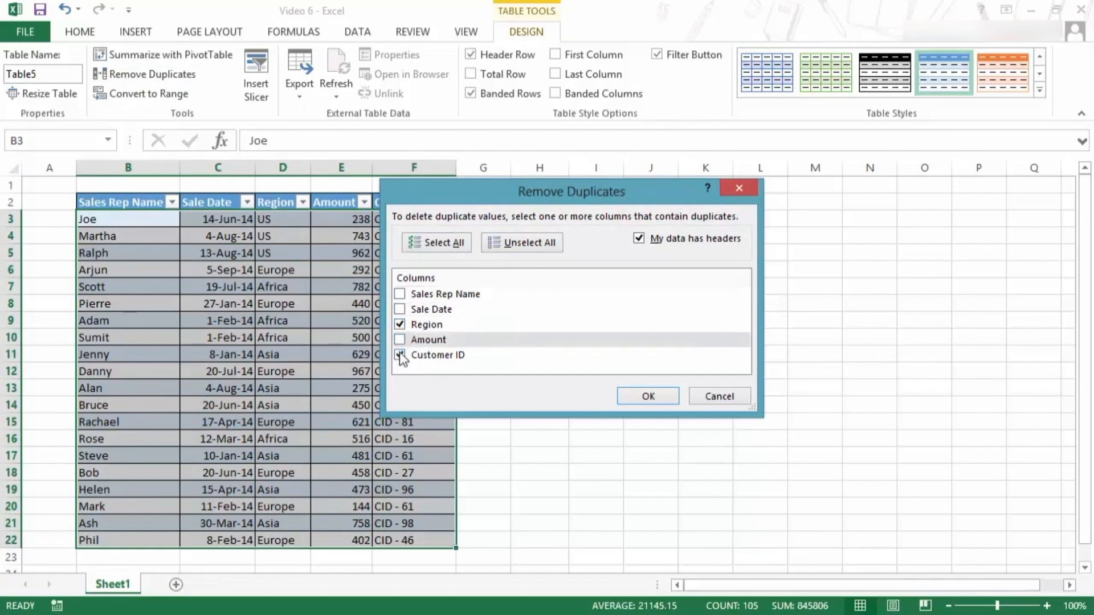
{"action": "left_click", "coordinate": [400, 355]}
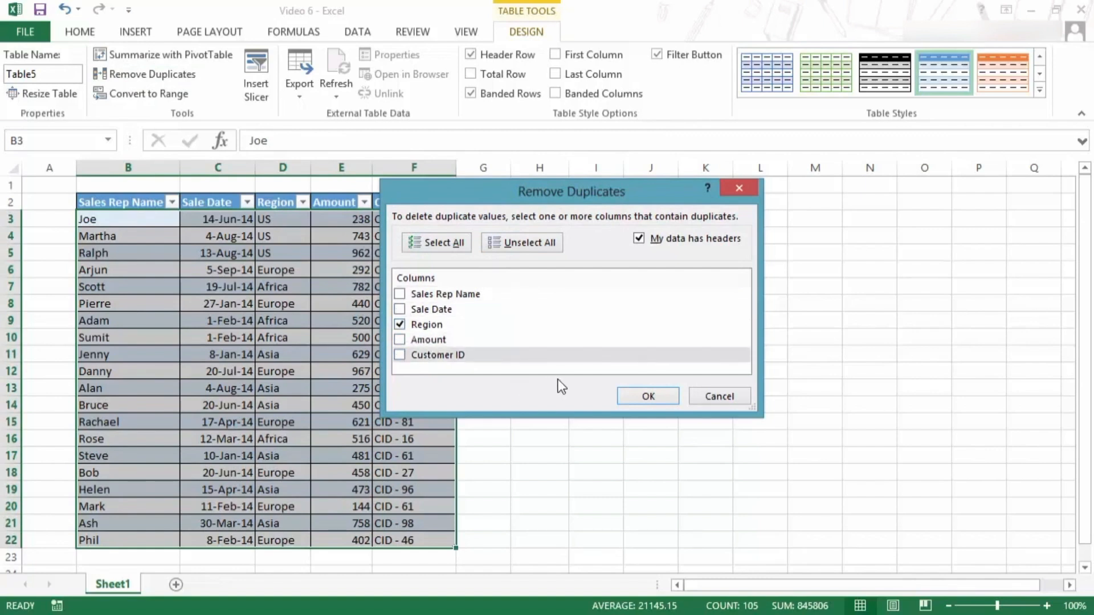
{"action": "left_click", "coordinate": [639, 400]}
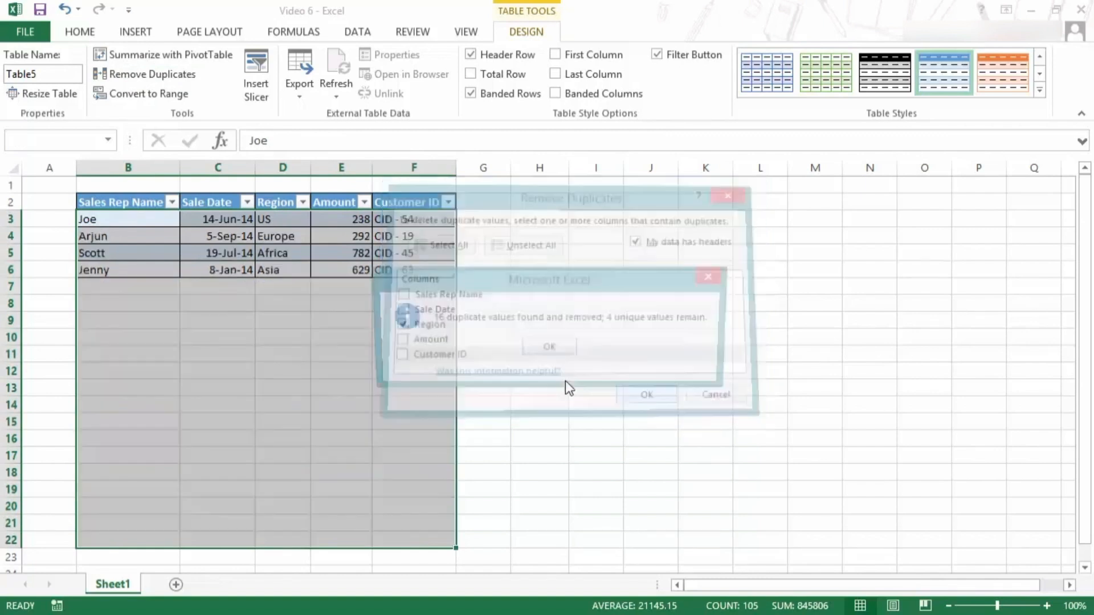
{"action": "left_click", "coordinate": [558, 349]}
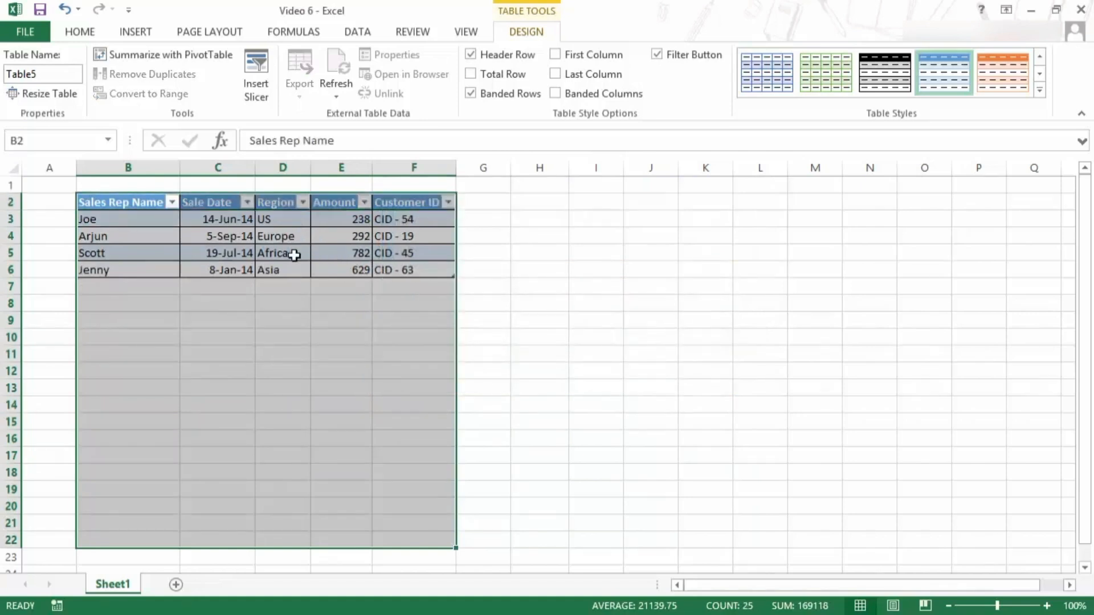
{"action": "key", "text": "ctrl+z"}
{"action": "left_click", "coordinate": [282, 319]}
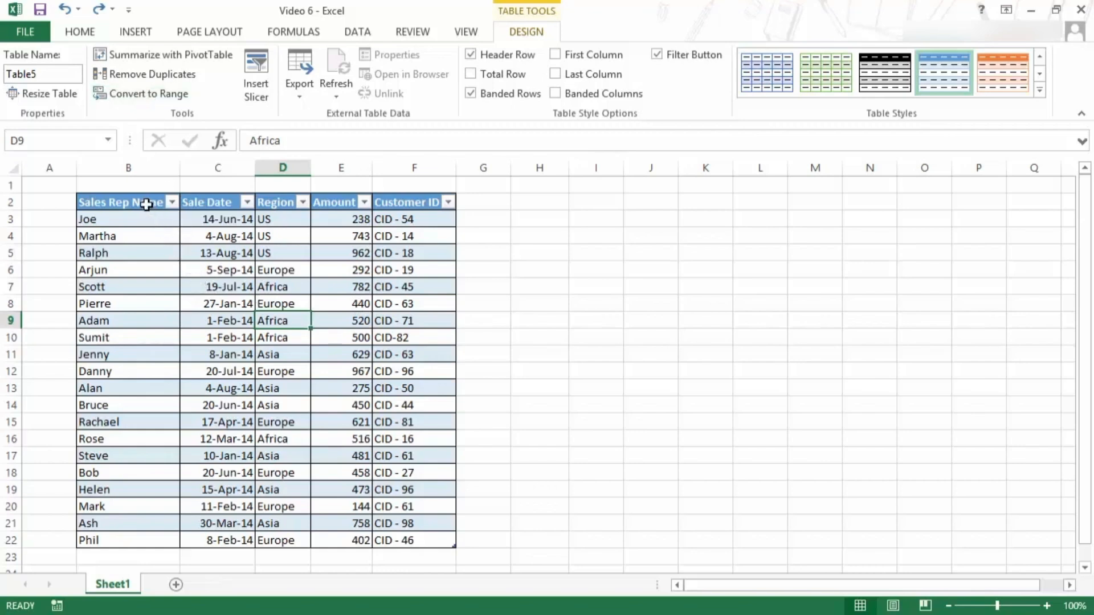
Convert Table5 back to a normal range, keeping its banded formatting.
{"action": "left_click", "coordinate": [224, 280]}
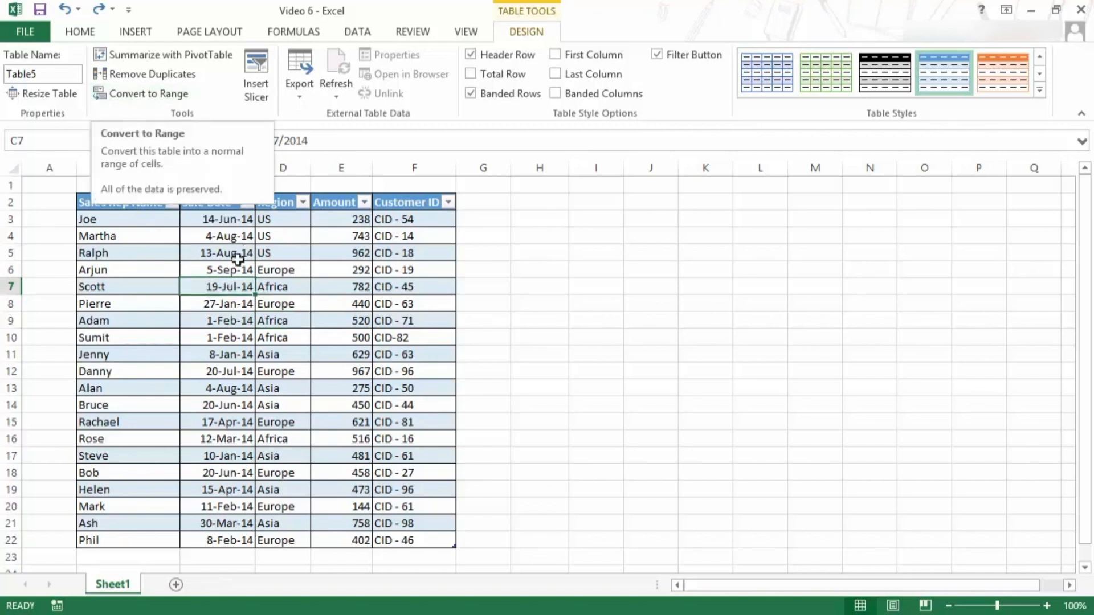
{"action": "right_click", "coordinate": [227, 290]}
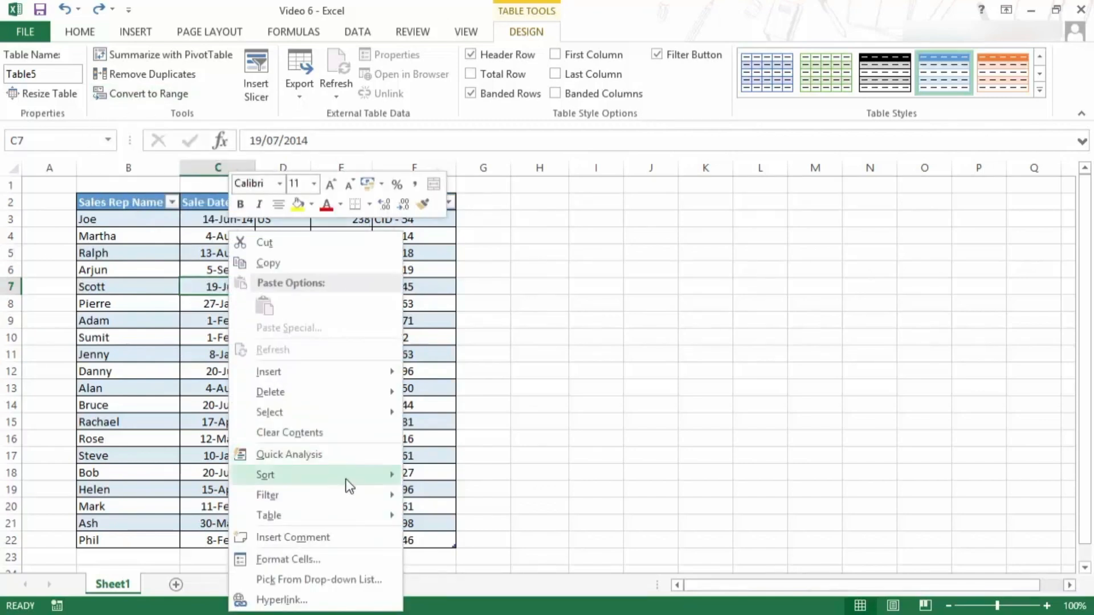
{"action": "mouse_move", "coordinate": [352, 515]}
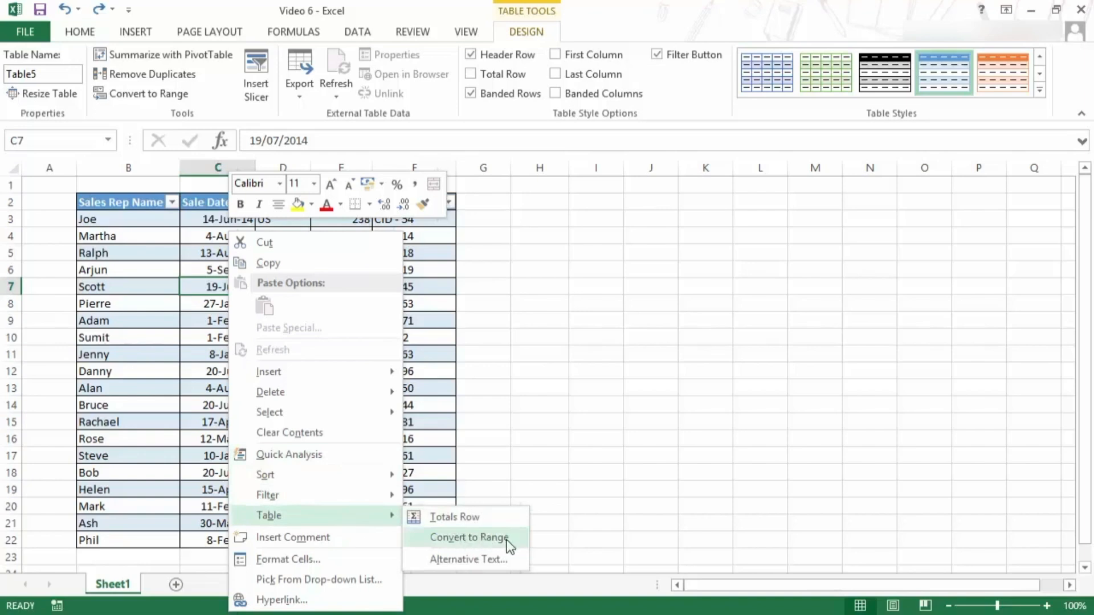
{"action": "left_click", "coordinate": [202, 286]}
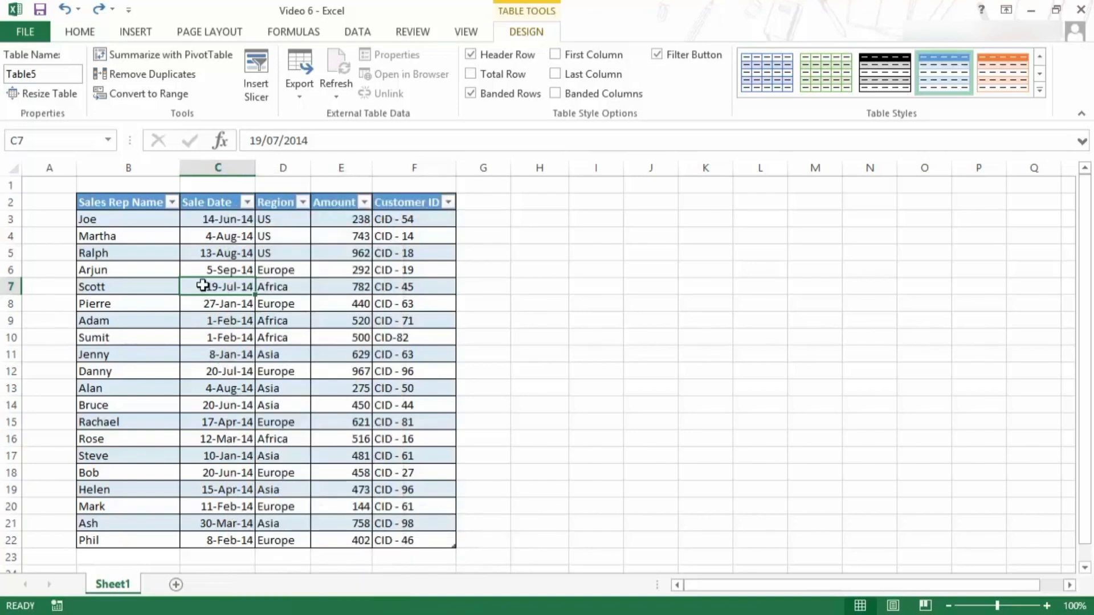
{"action": "left_click", "coordinate": [147, 94]}
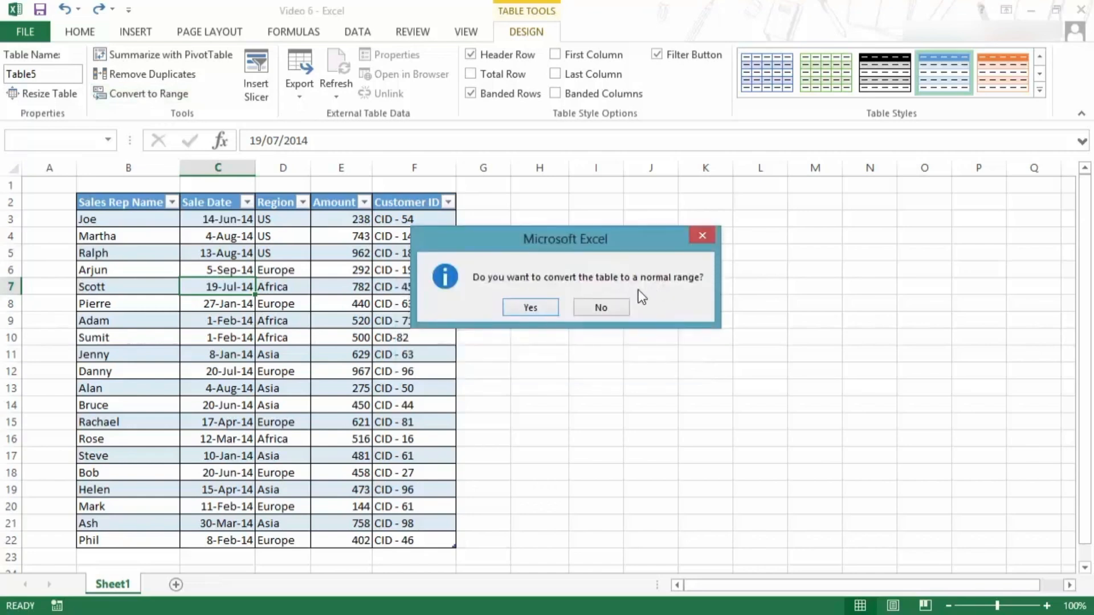
{"action": "left_click", "coordinate": [546, 311]}
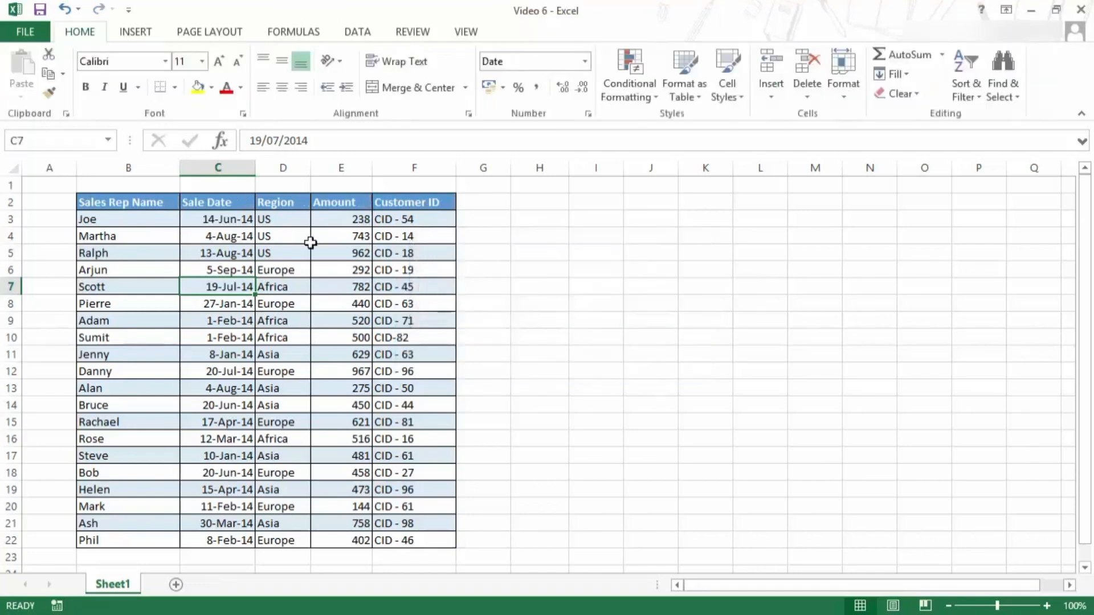
Select the data block B2:F17, then cell D7, then the Sales Rep Name header.
{"action": "left_click", "coordinate": [164, 203]}
{"action": "left_click_drag", "start_coordinate": [164, 203], "coordinate": [414, 456]}
{"action": "left_click", "coordinate": [285, 288]}
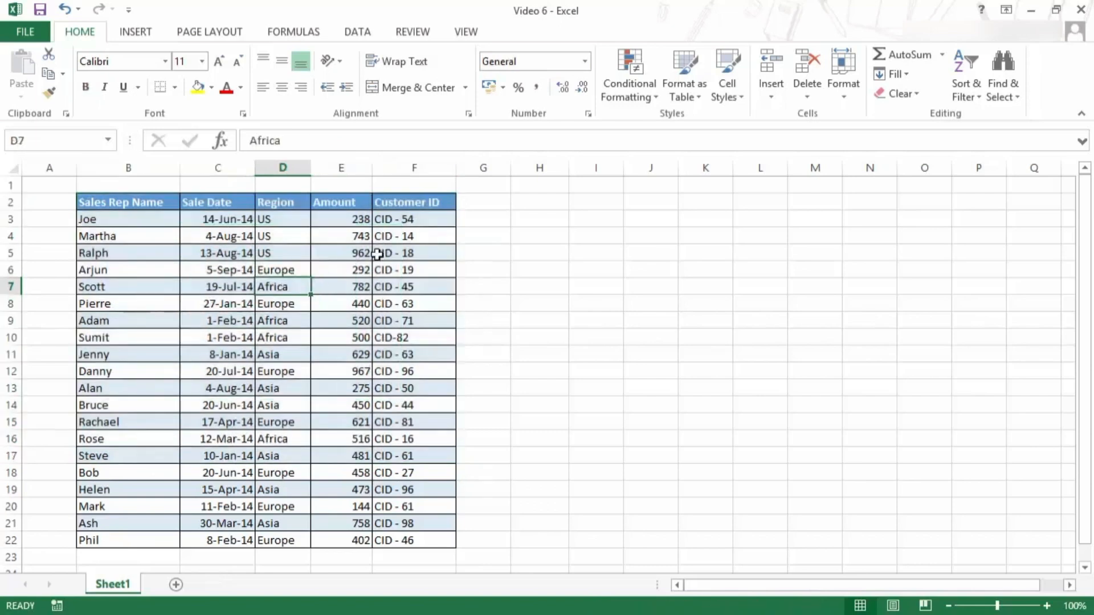
{"action": "left_click", "coordinate": [108, 203]}
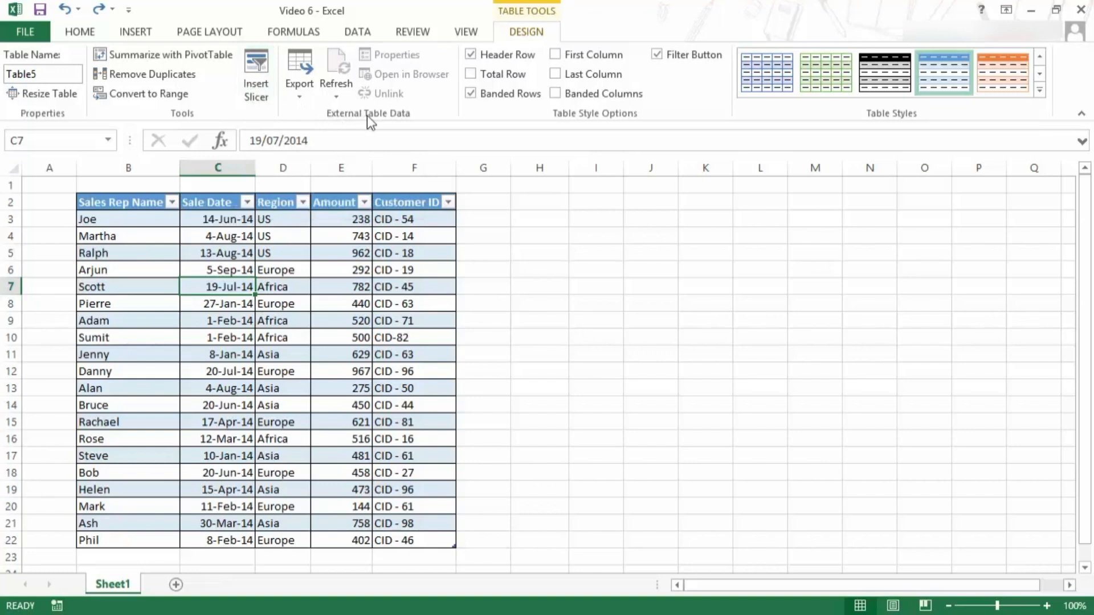
{"action": "left_click", "coordinate": [306, 95]}
{"action": "left_click", "coordinate": [307, 95]}
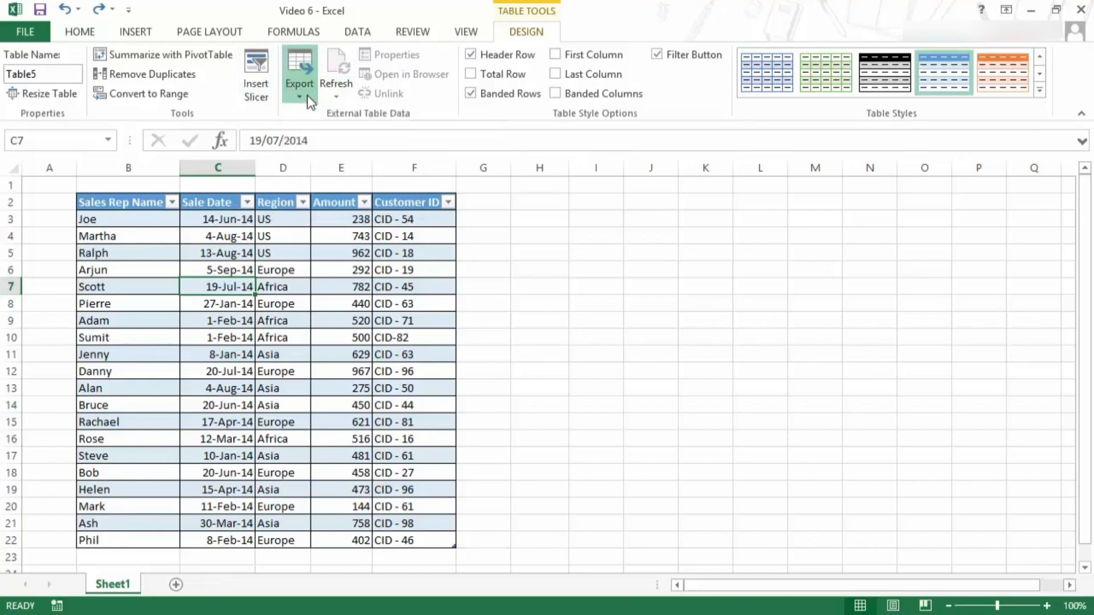
{"action": "left_click", "coordinate": [306, 95]}
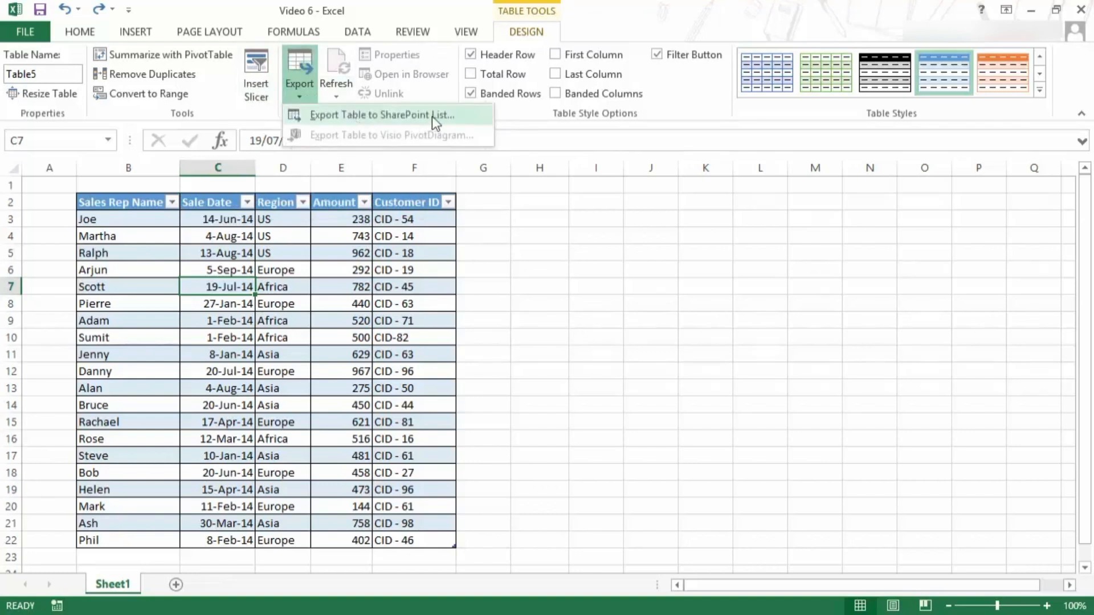
{"action": "left_click", "coordinate": [312, 105]}
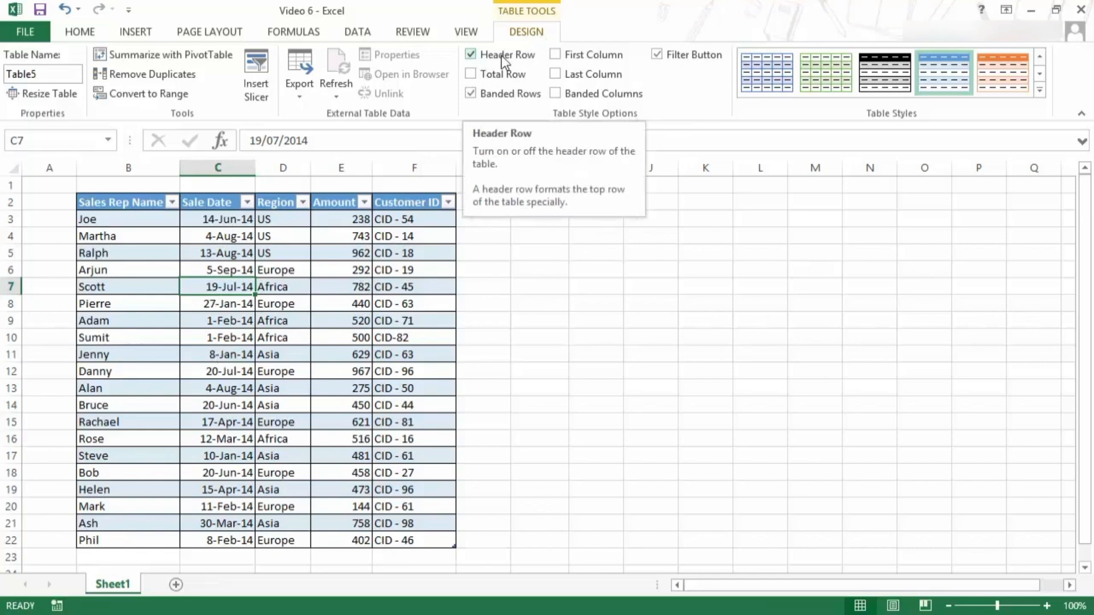
{"action": "left_click", "coordinate": [469, 54]}
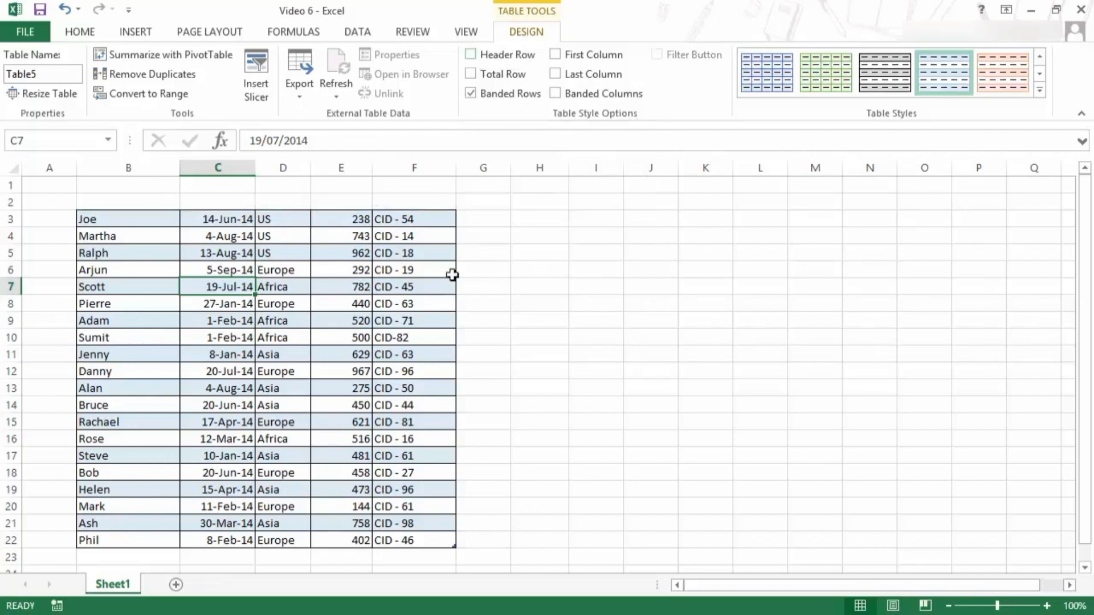
{"action": "left_click", "coordinate": [471, 53]}
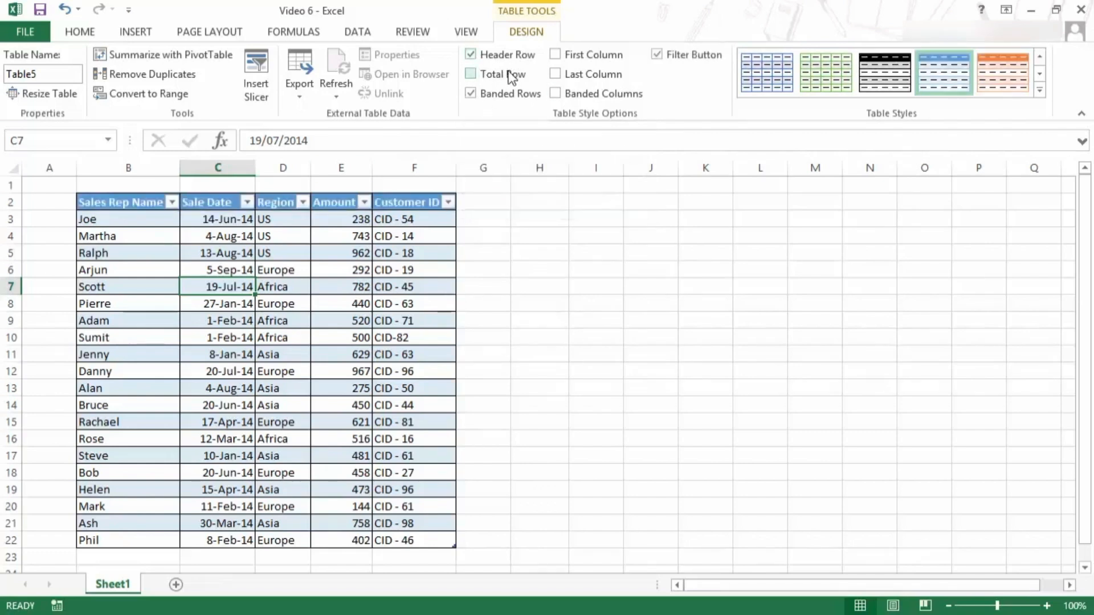
{"action": "left_click", "coordinate": [471, 73]}
{"action": "left_click_drag", "start_coordinate": [162, 557], "coordinate": [403, 554]}
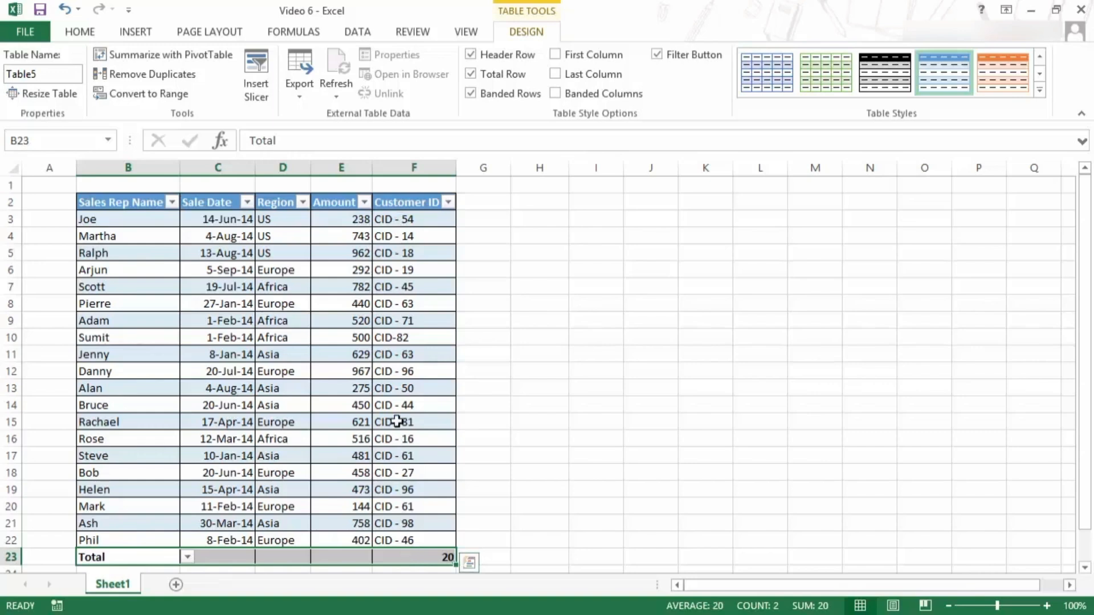
{"action": "scroll", "coordinate": [435, 433], "scroll_direction": "down", "scroll_amount": 1}
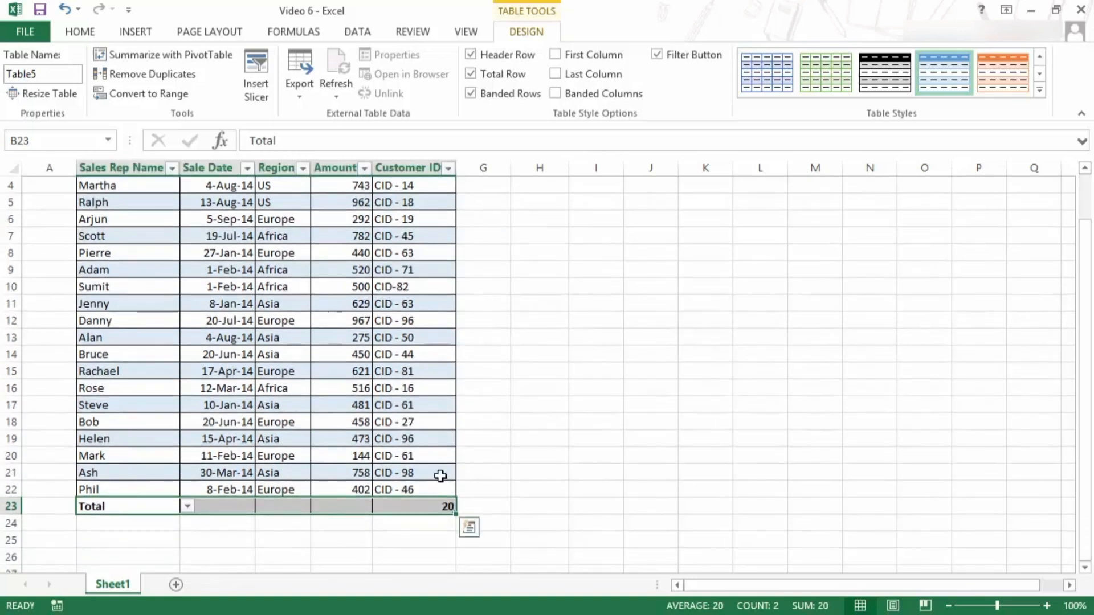
{"action": "left_click", "coordinate": [432, 509]}
{"action": "left_click", "coordinate": [465, 507]}
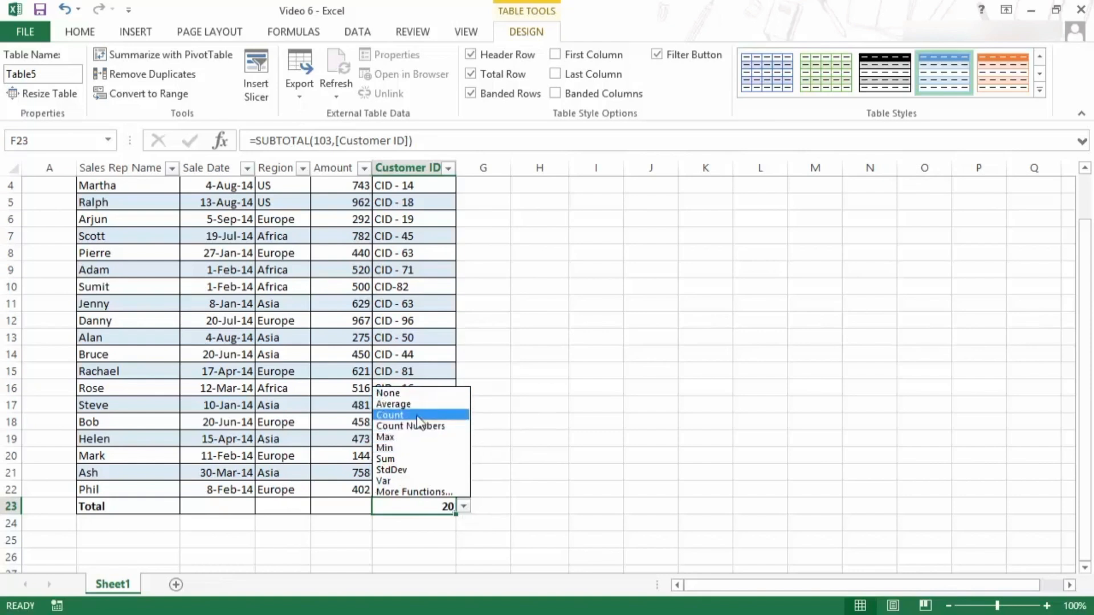
{"action": "left_click", "coordinate": [504, 479]}
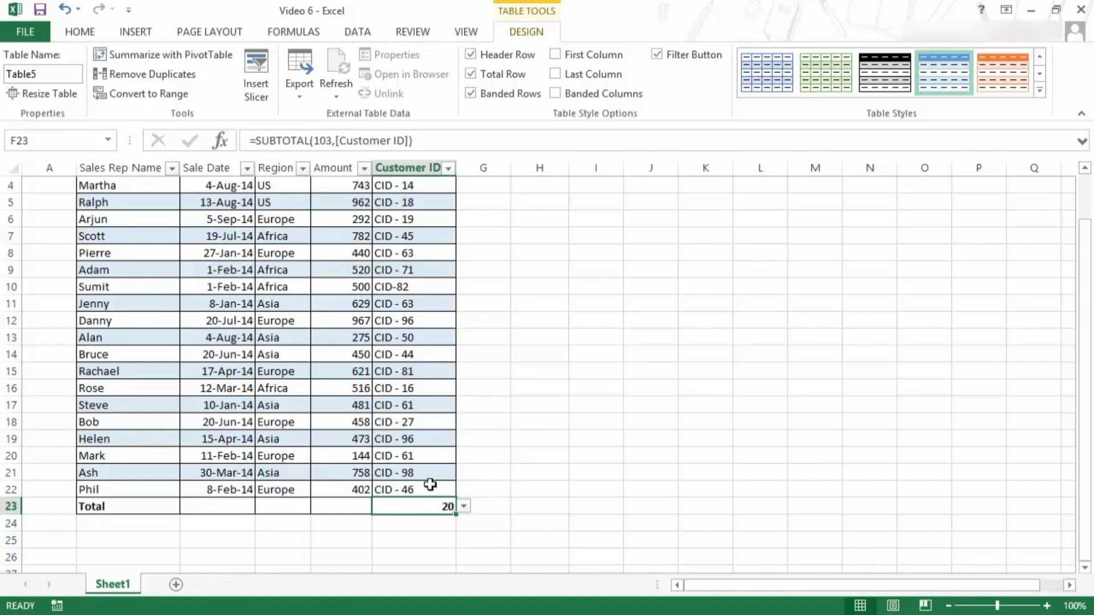
{"action": "left_click", "coordinate": [463, 506]}
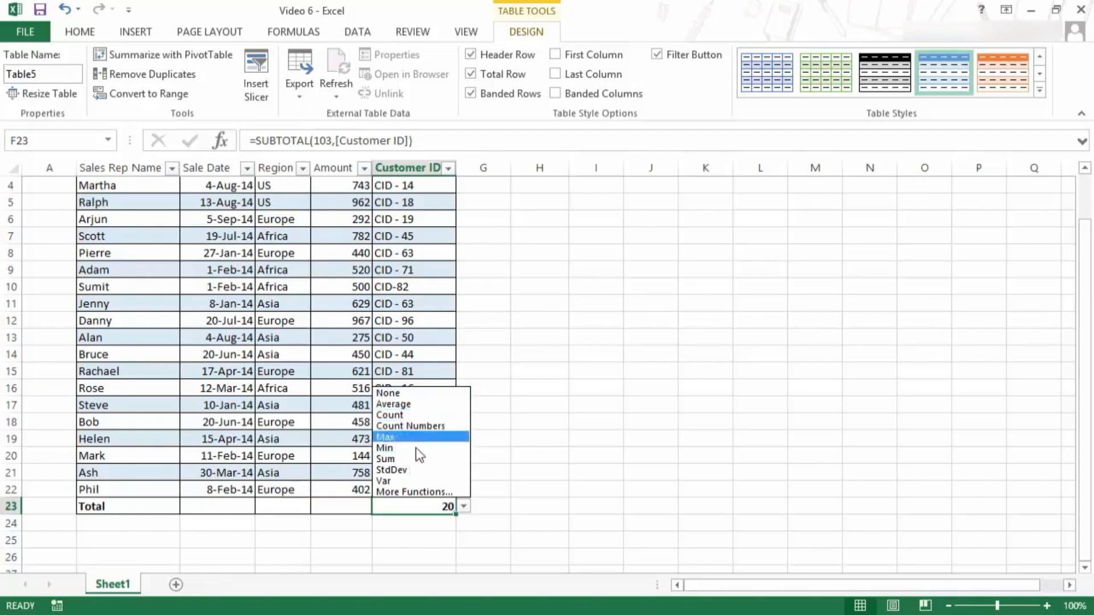
{"action": "left_click", "coordinate": [419, 506]}
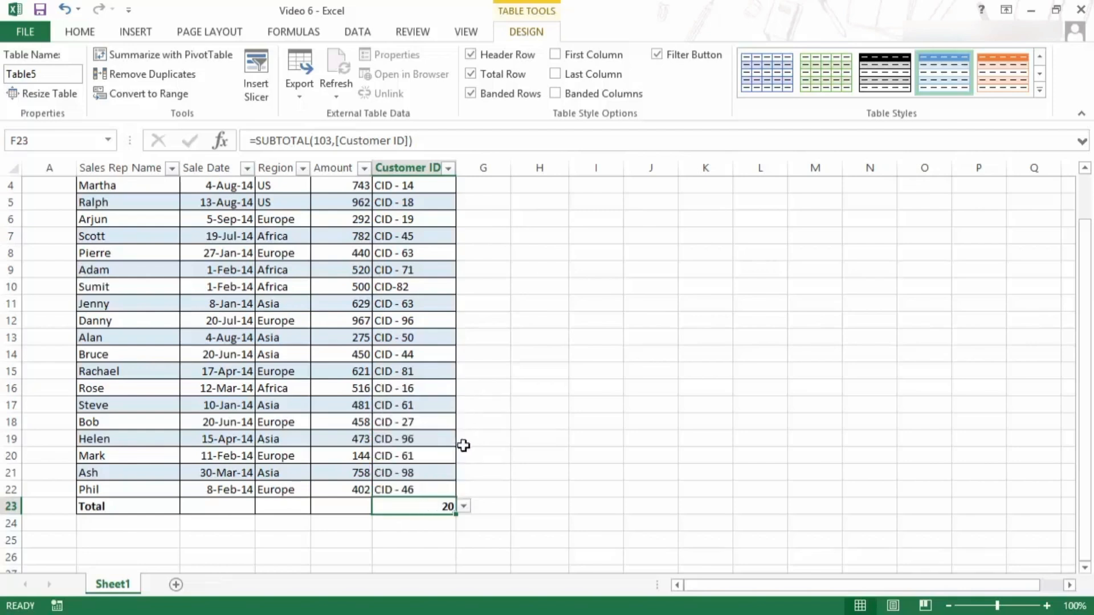
{"action": "left_click", "coordinate": [470, 75]}
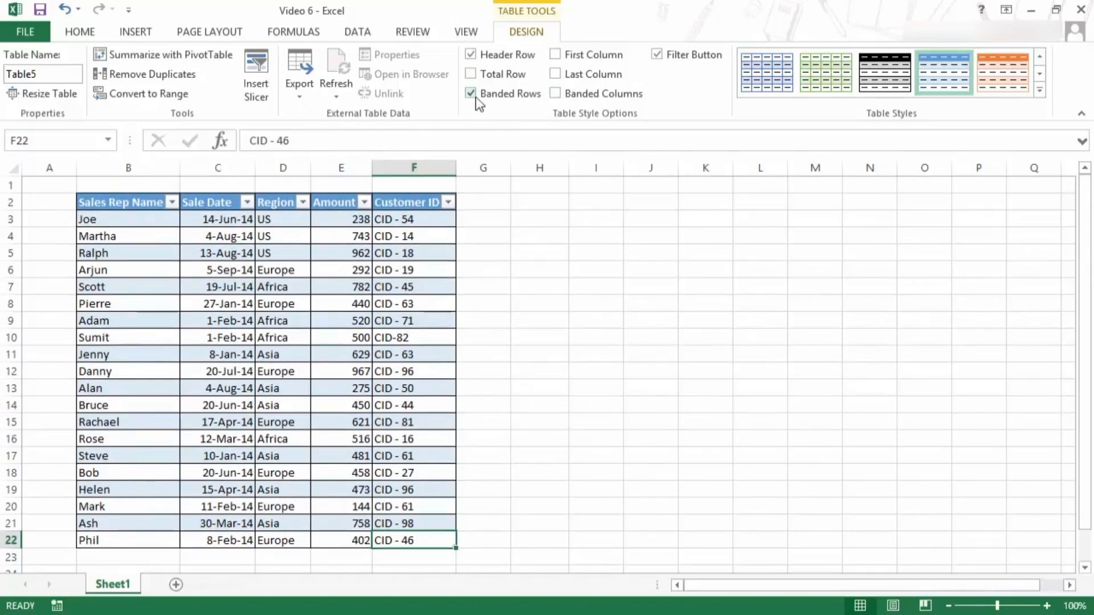
Toggle Banded Rows, First Column and Last Column on and back off, leaving banded rows on.
{"action": "left_click", "coordinate": [473, 95]}
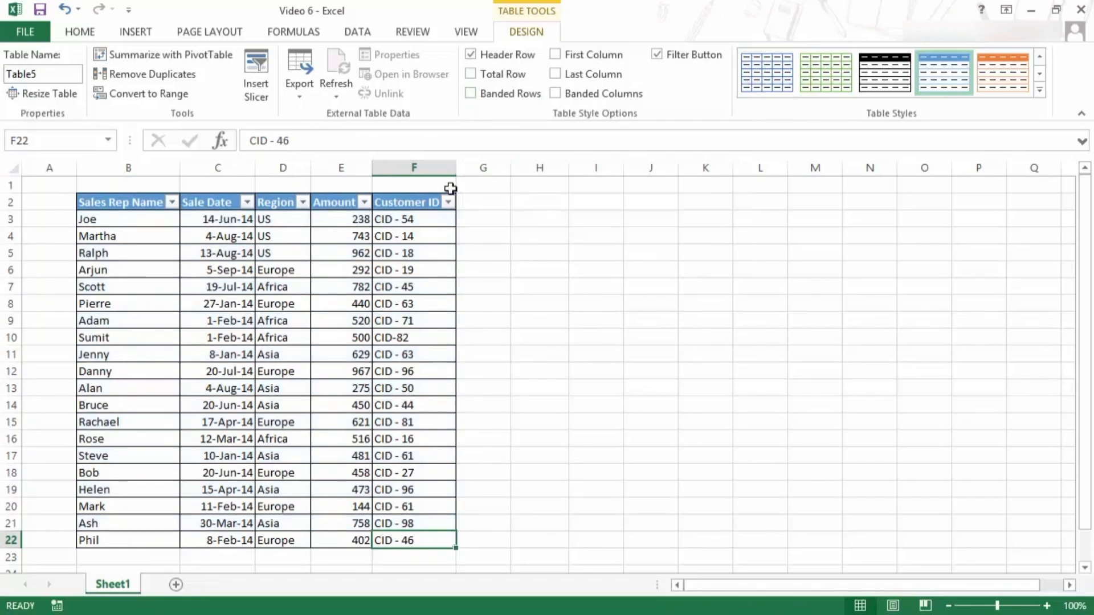
{"action": "left_click", "coordinate": [471, 94]}
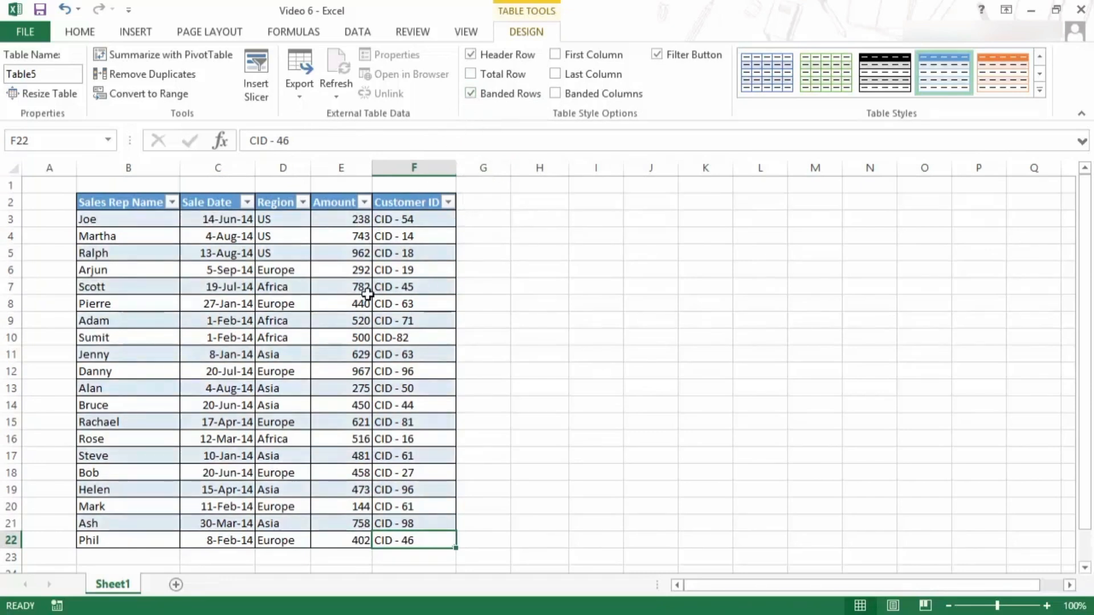
{"action": "left_click", "coordinate": [556, 53]}
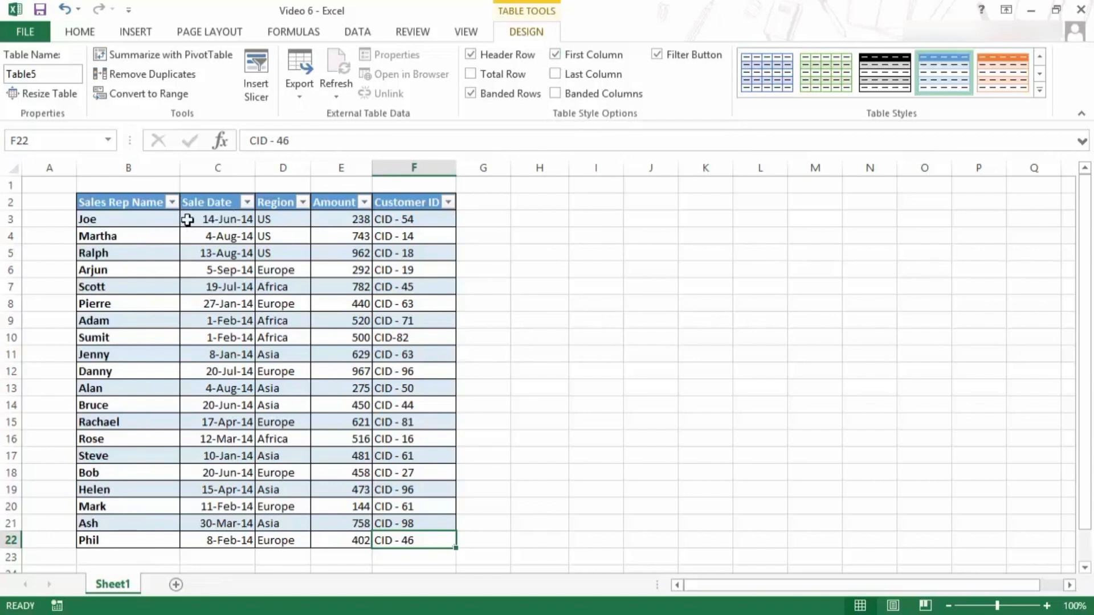
{"action": "left_click", "coordinate": [555, 54]}
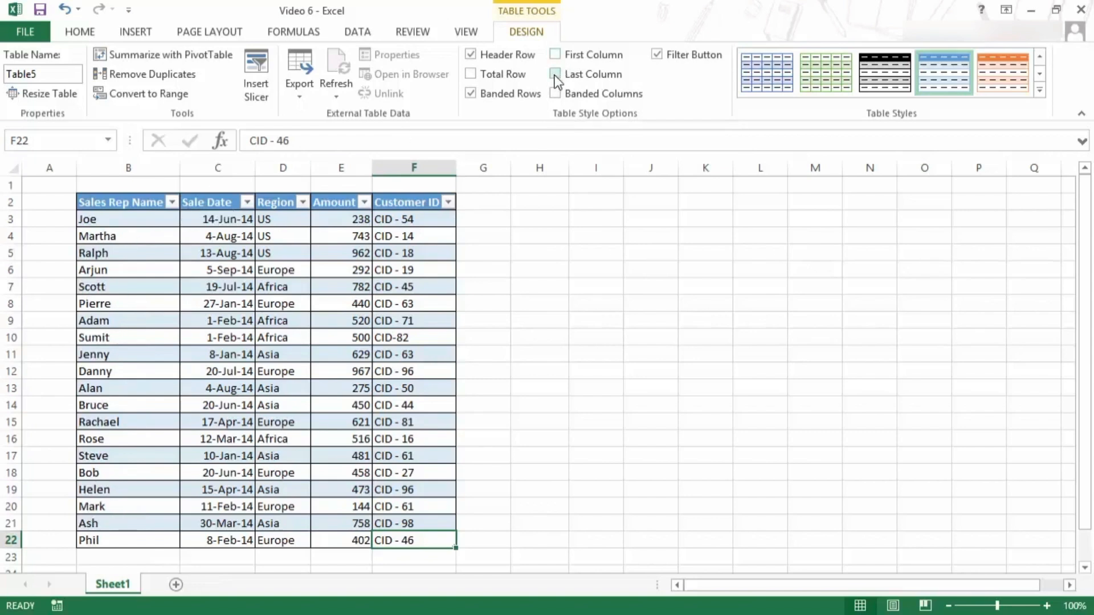
{"action": "left_click", "coordinate": [555, 75]}
{"action": "left_click", "coordinate": [556, 75]}
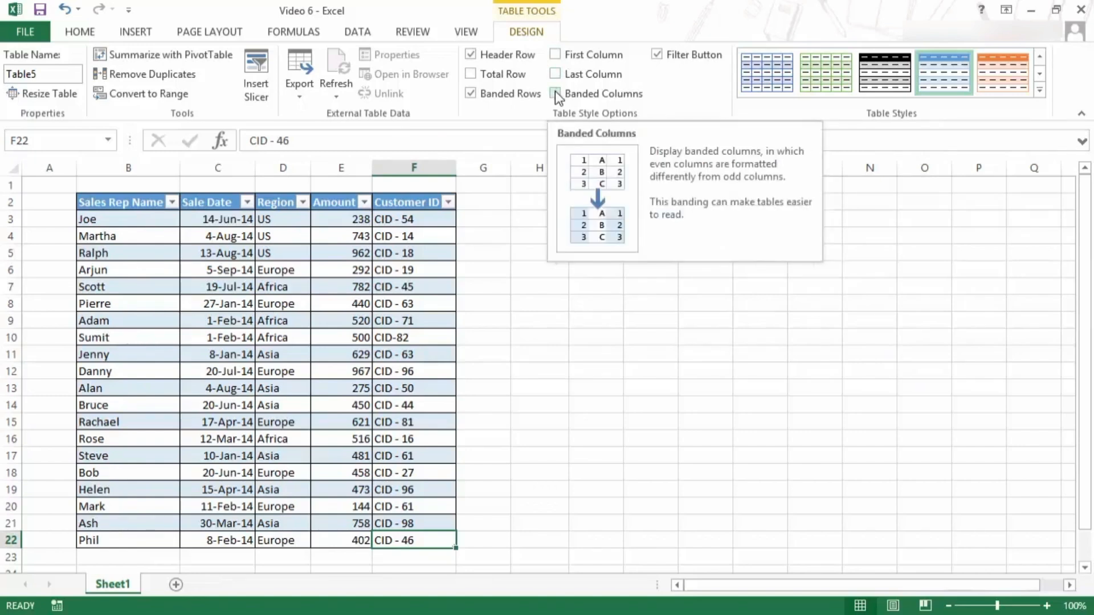
Try Banded Columns and the Filter Button on and off, then open the Table Styles gallery.
{"action": "left_click", "coordinate": [555, 93]}
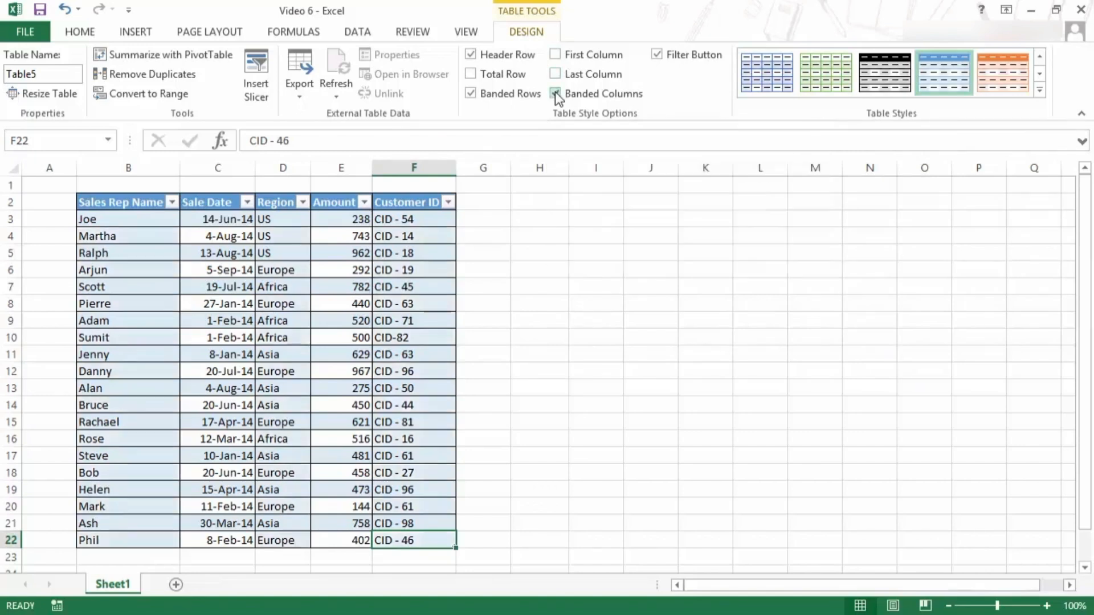
{"action": "left_click", "coordinate": [471, 94]}
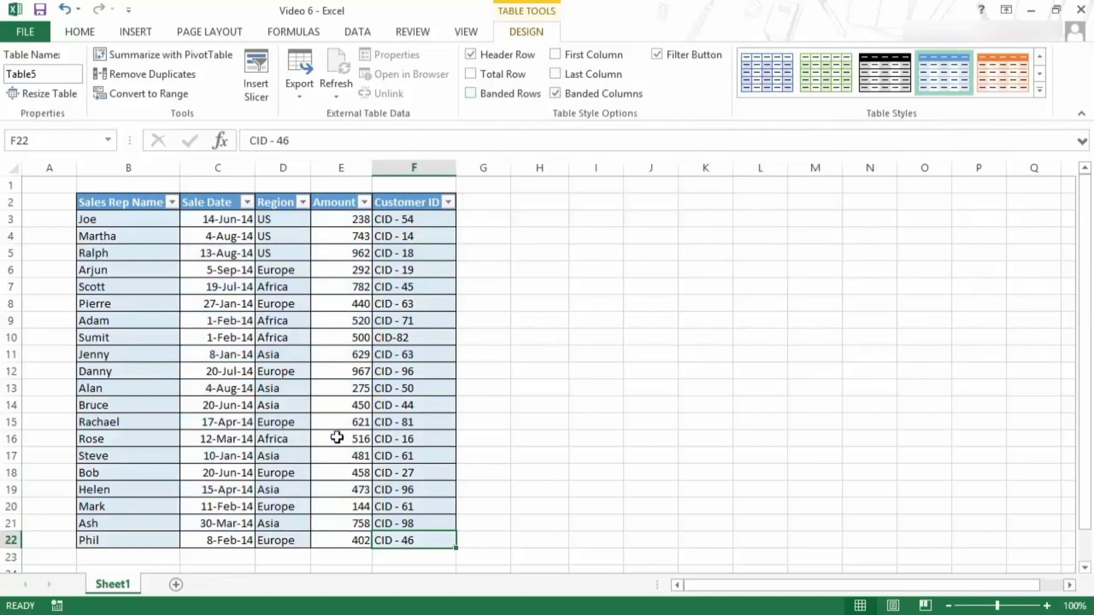
{"action": "left_click", "coordinate": [471, 93]}
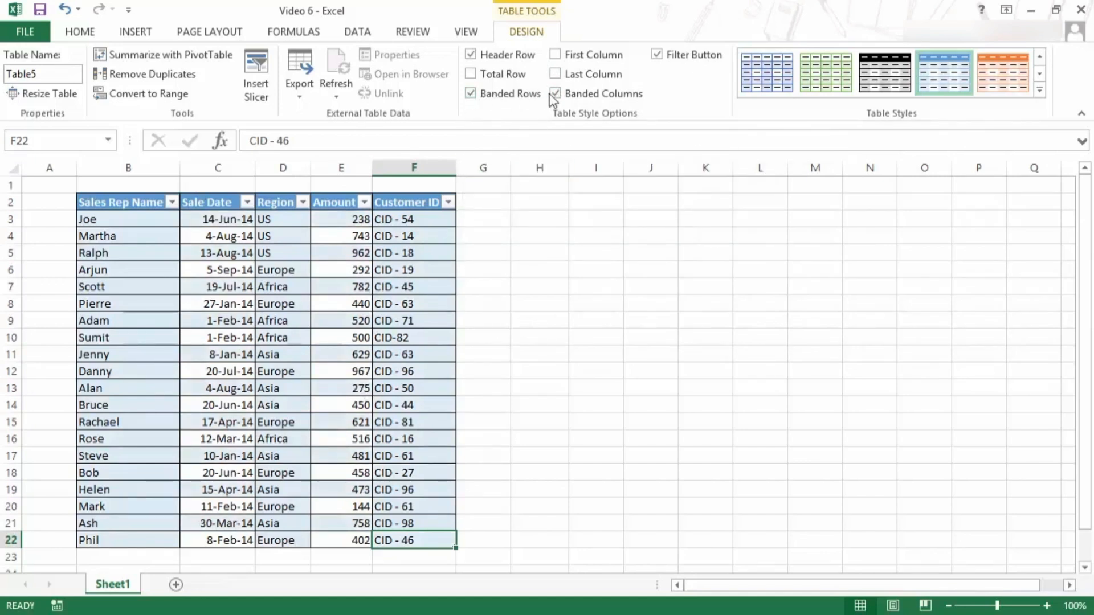
{"action": "left_click", "coordinate": [555, 92]}
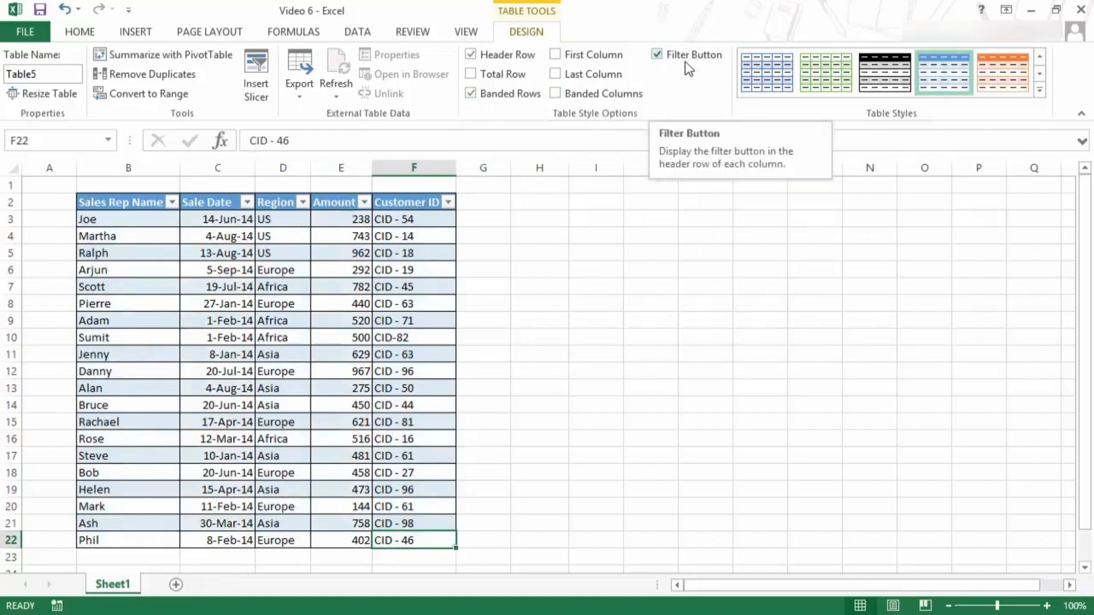
{"action": "left_click", "coordinate": [657, 54]}
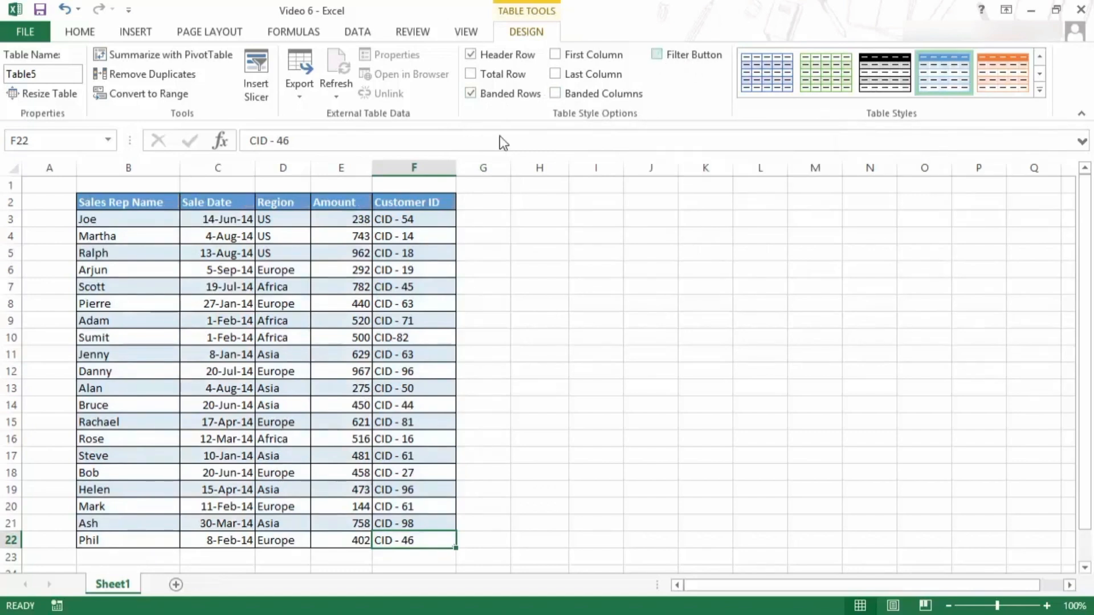
{"action": "left_click", "coordinate": [658, 55]}
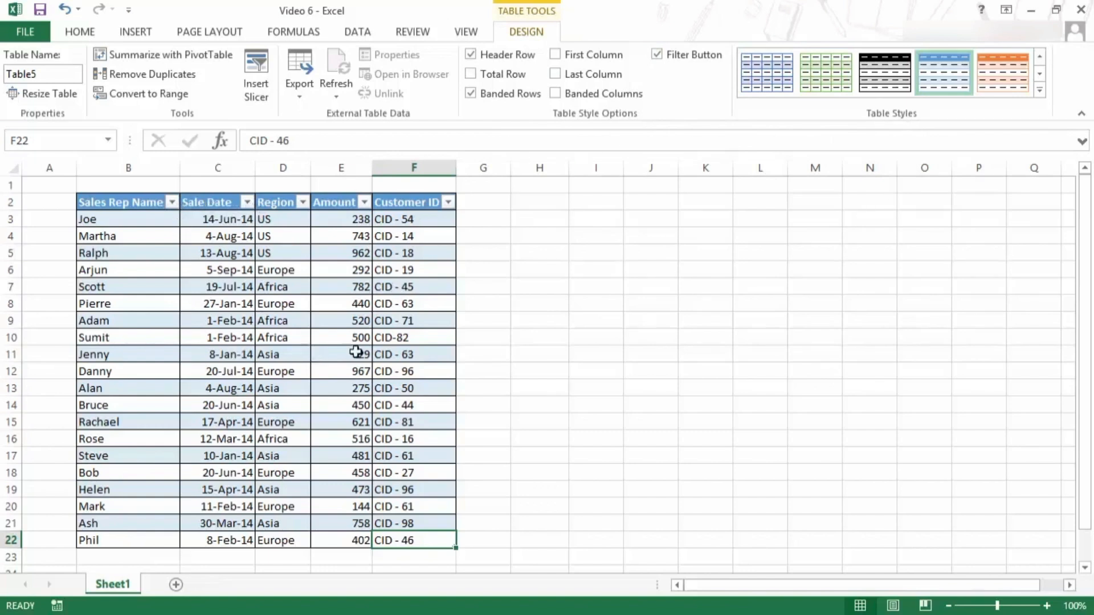
{"action": "left_click", "coordinate": [1040, 91]}
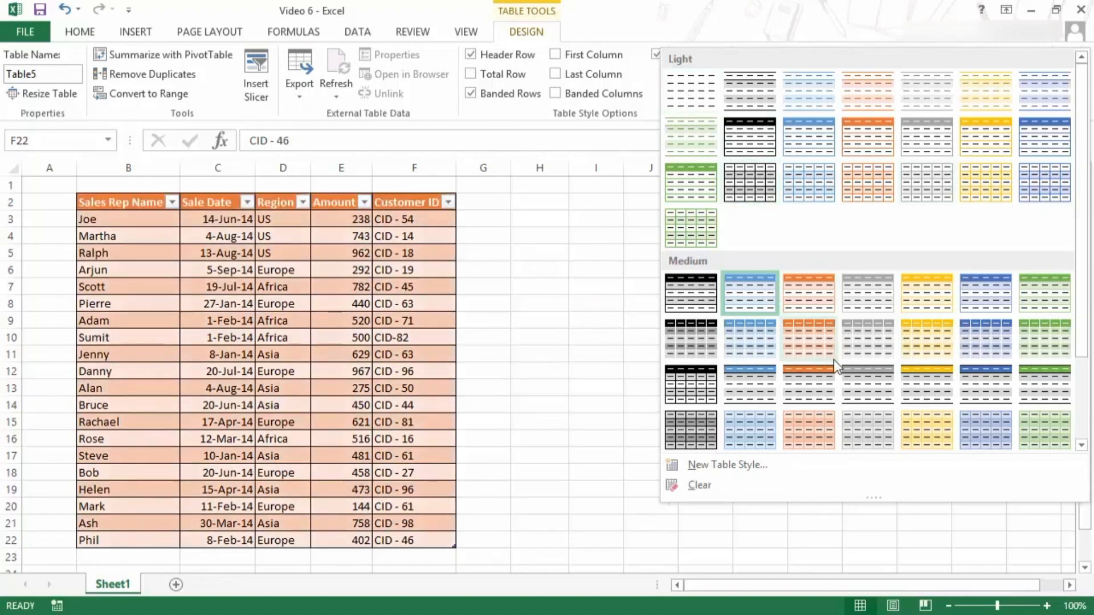
Browse the style gallery, cancel New Table Style, and select the table range B2:F22.
{"action": "scroll", "coordinate": [1084, 237], "scroll_direction": "down", "scroll_amount": 1}
{"action": "scroll", "coordinate": [1084, 236], "scroll_direction": "down", "scroll_amount": 3}
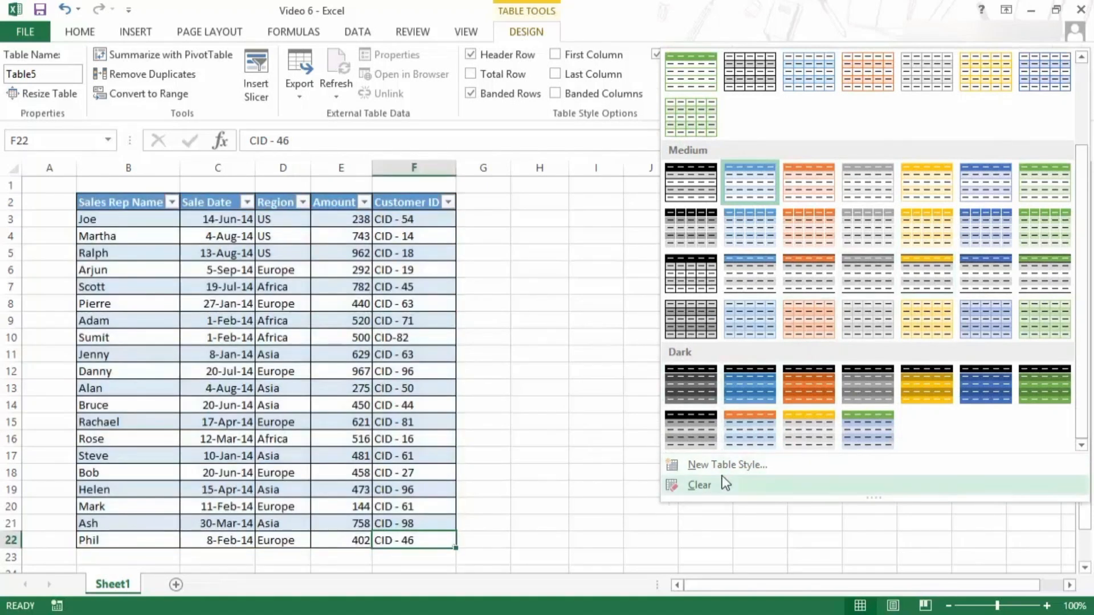
{"action": "left_click", "coordinate": [728, 466]}
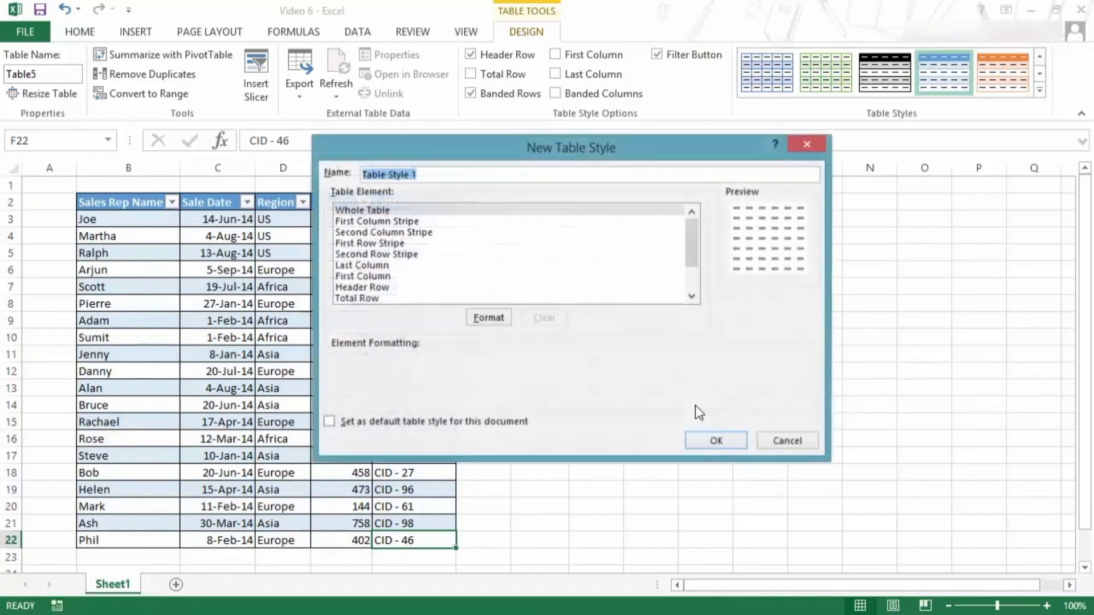
{"action": "left_click", "coordinate": [798, 143]}
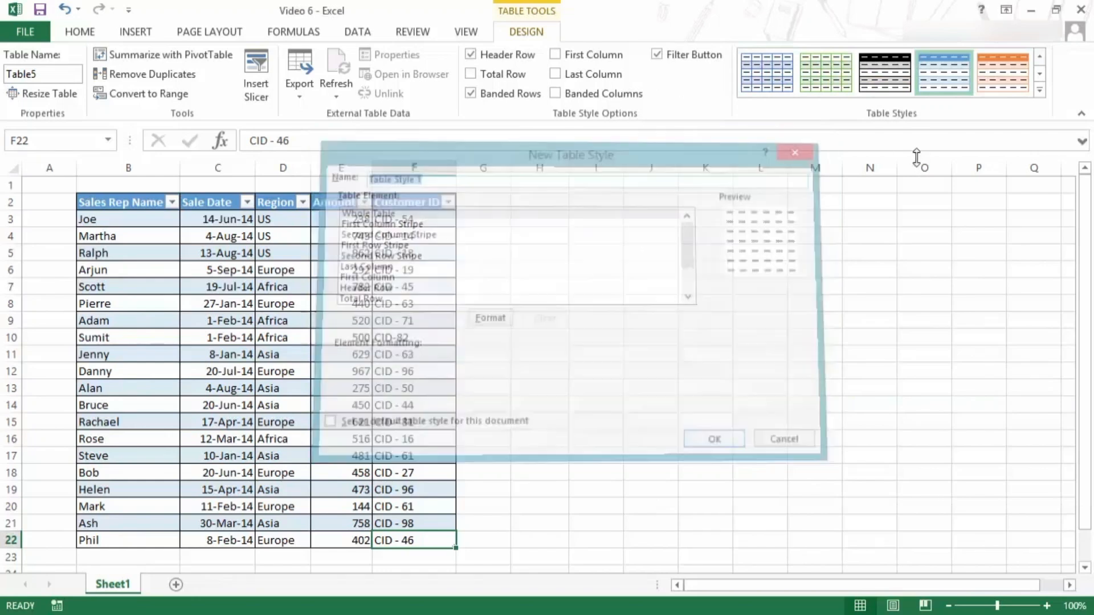
{"action": "left_click_drag", "start_coordinate": [142, 206], "coordinate": [418, 539]}
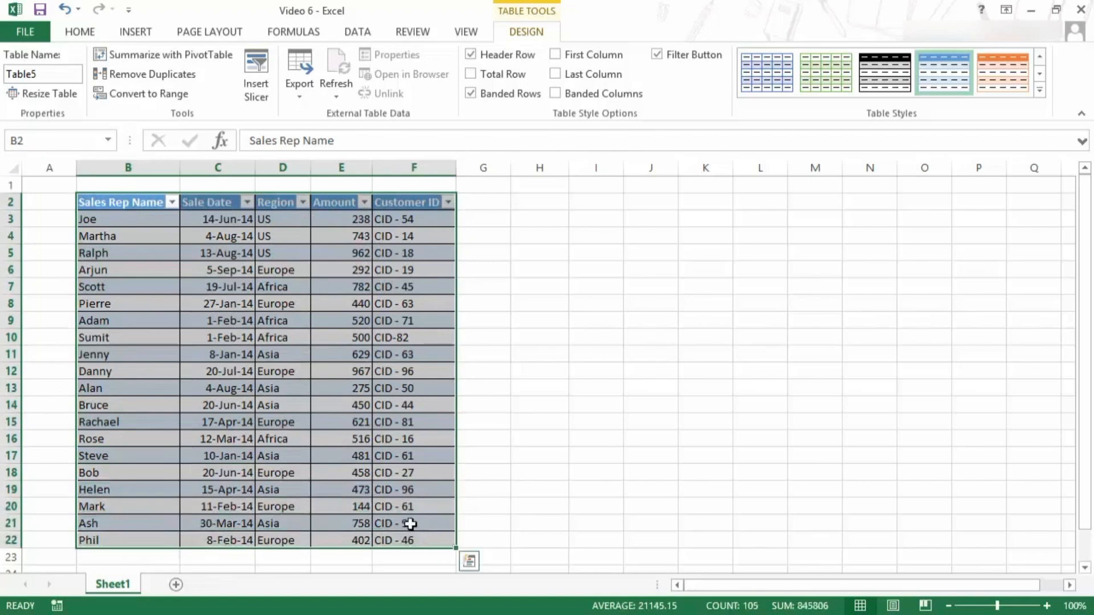
{"action": "key", "text": "ctrl+c"}
{"action": "left_click", "coordinate": [593, 203]}
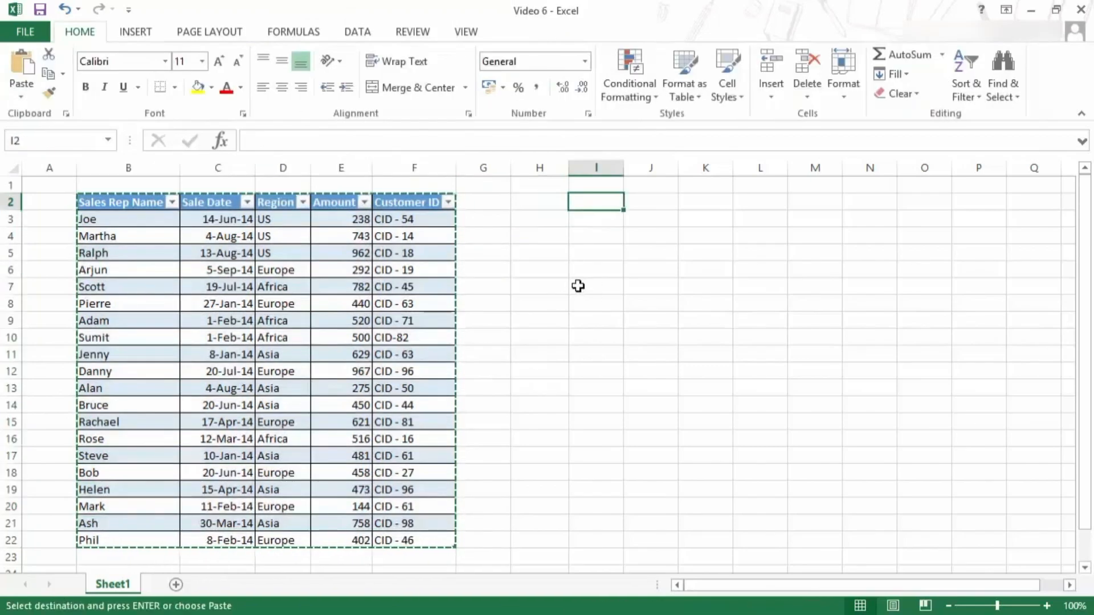
{"action": "key", "text": "ctrl+v"}
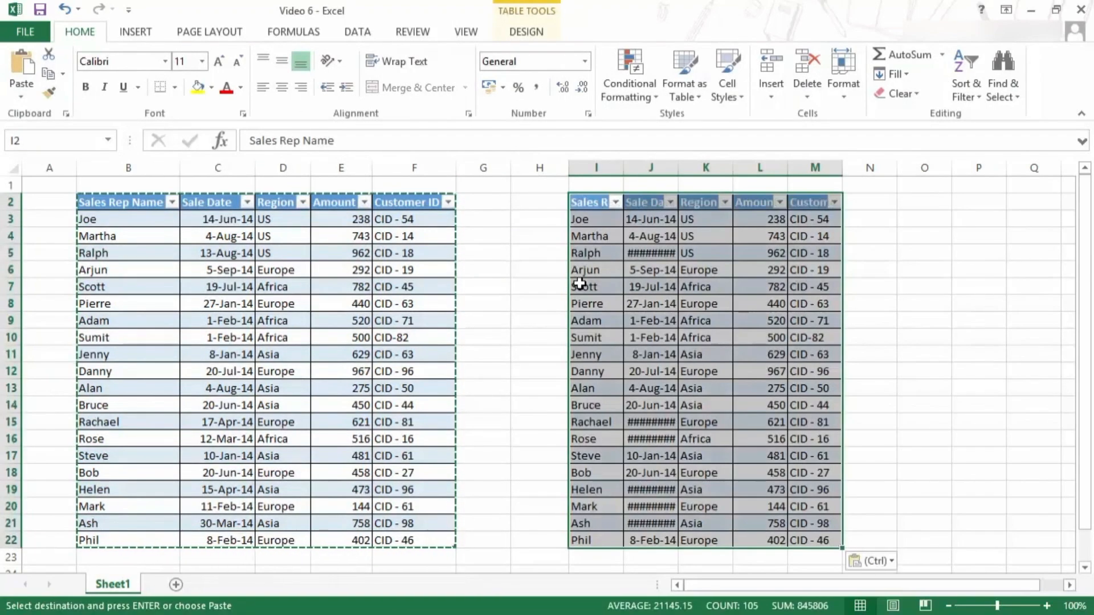
{"action": "key", "text": "ctrl+z"}
{"action": "left_click_drag", "start_coordinate": [140, 207], "coordinate": [432, 539]}
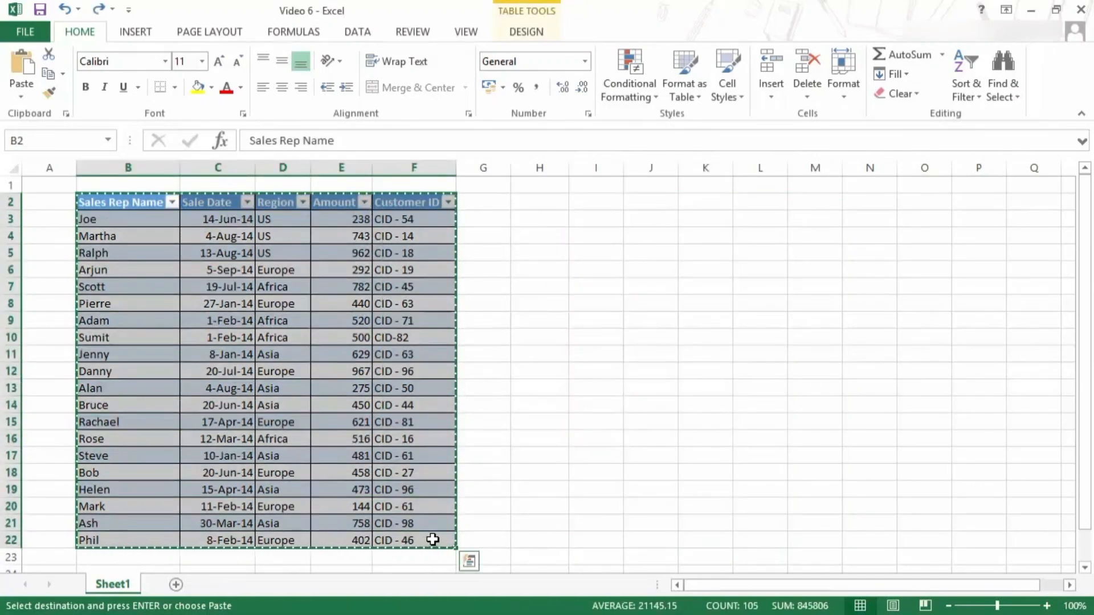
{"action": "left_click", "coordinate": [599, 203]}
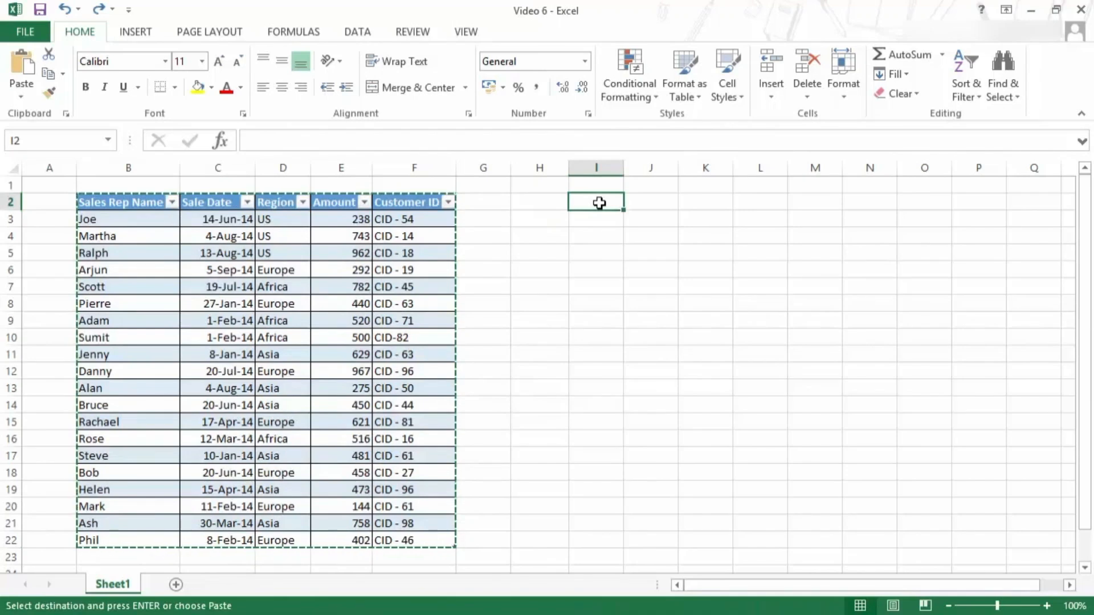
{"action": "key", "text": "ctrl+v"}
{"action": "key", "text": "ctrl+z"}
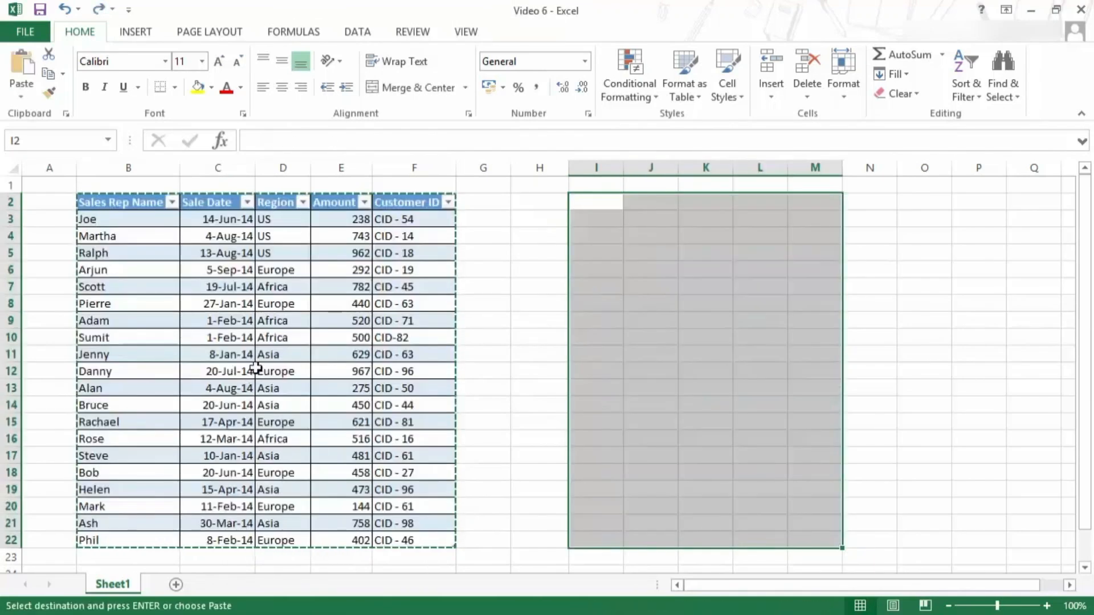
{"action": "key", "text": "Escape"}
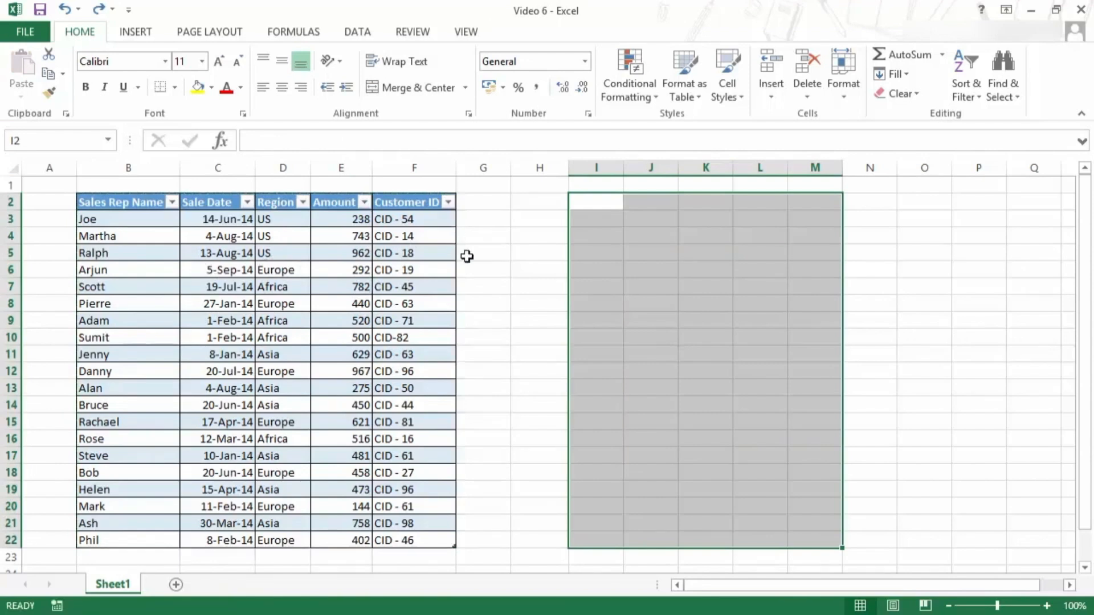
{"action": "left_click", "coordinate": [363, 251]}
{"action": "left_click_drag", "start_coordinate": [143, 203], "coordinate": [450, 544]}
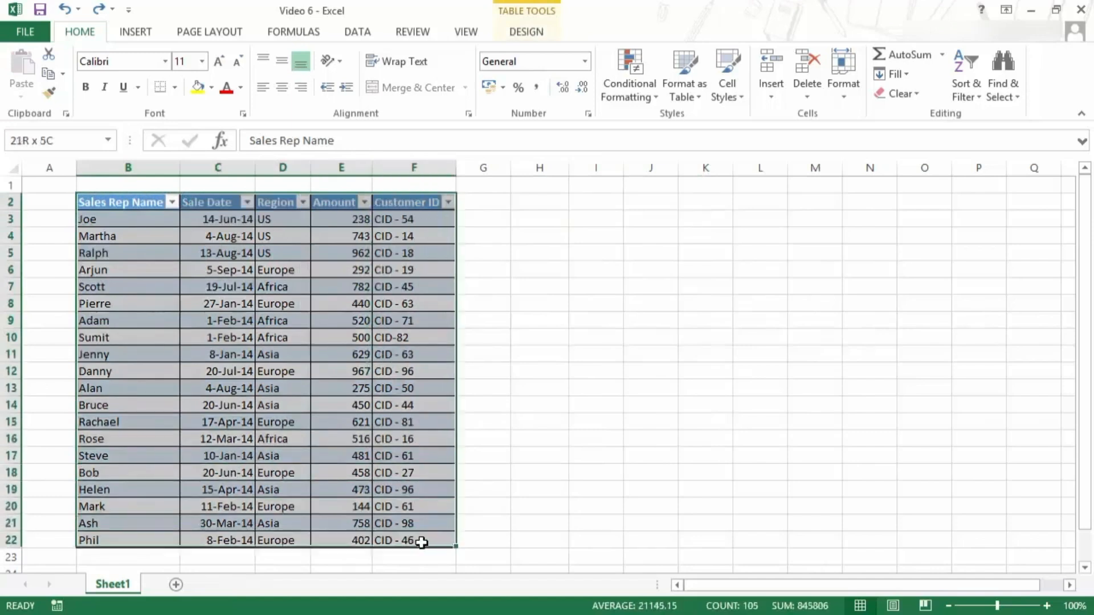
{"action": "left_click_drag", "start_coordinate": [459, 299], "coordinate": [815, 291]}
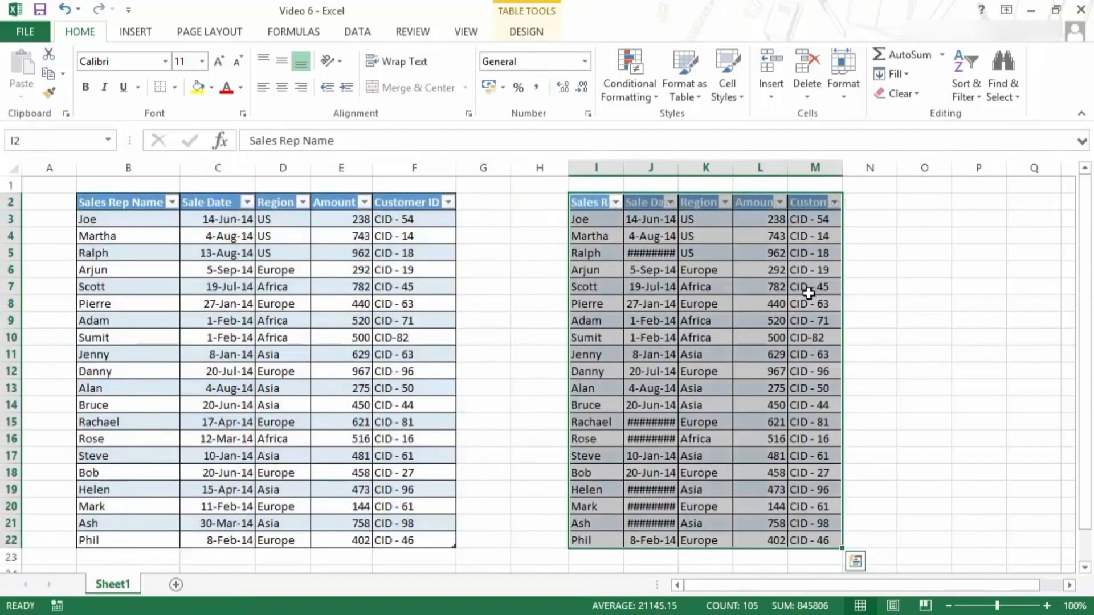
{"action": "key", "text": "ctrl+z"}
{"action": "mouse_move", "coordinate": [454, 244]}
{"action": "left_mouse_down"}
{"action": "mouse_move", "coordinate": [706, 245]}
{"action": "mouse_move", "coordinate": [767, 232]}
{"action": "left_mouse_up"}
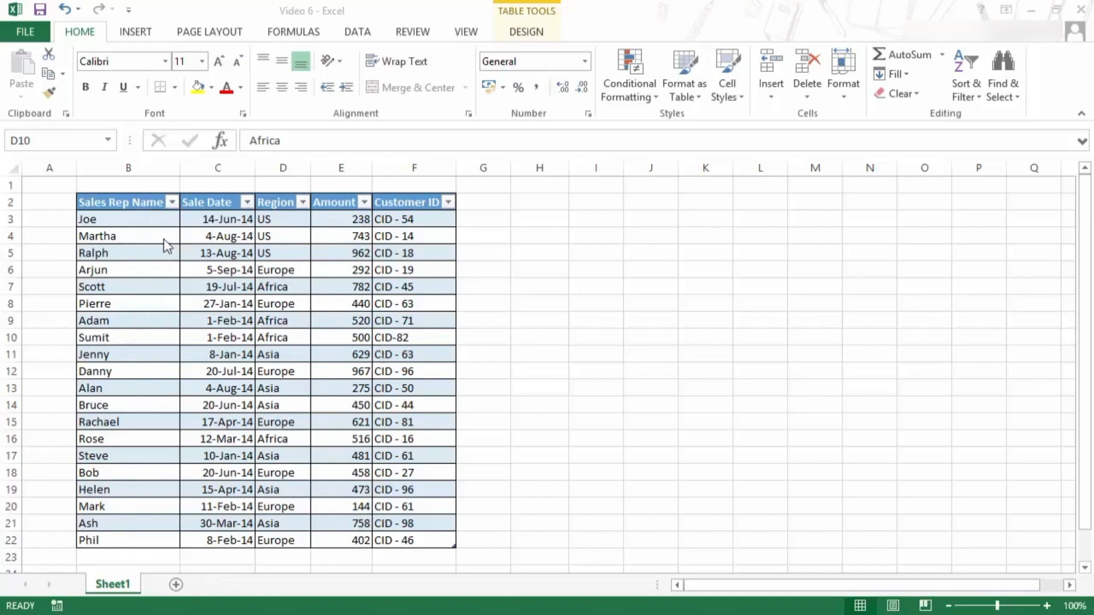
{"action": "left_click_drag", "start_coordinate": [149, 203], "coordinate": [145, 540]}
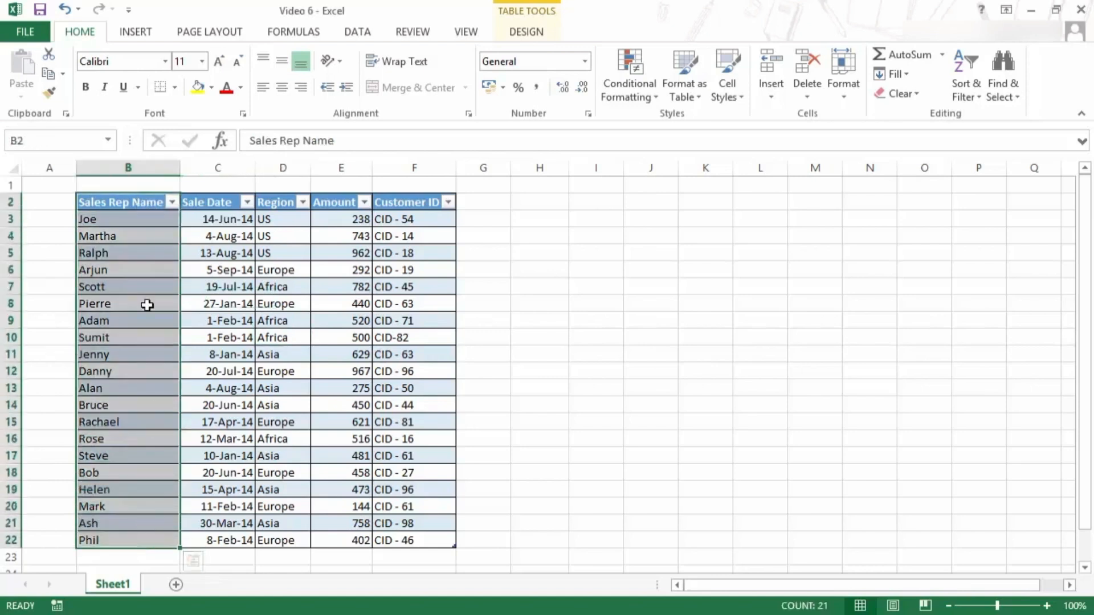
{"action": "left_click_drag", "start_coordinate": [137, 204], "coordinate": [221, 524]}
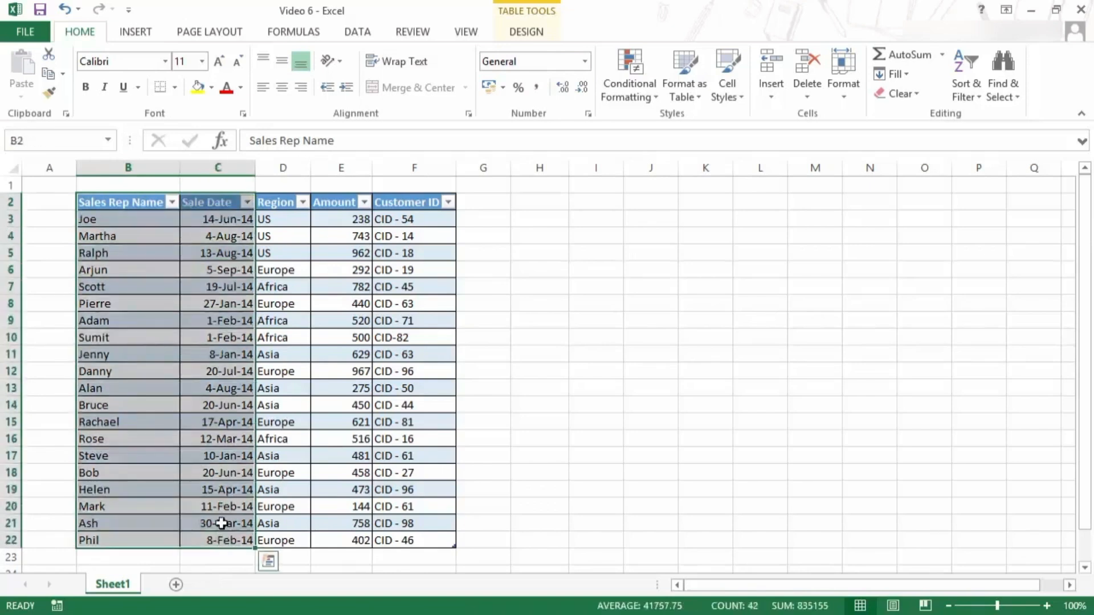
{"action": "left_click", "coordinate": [360, 222]}
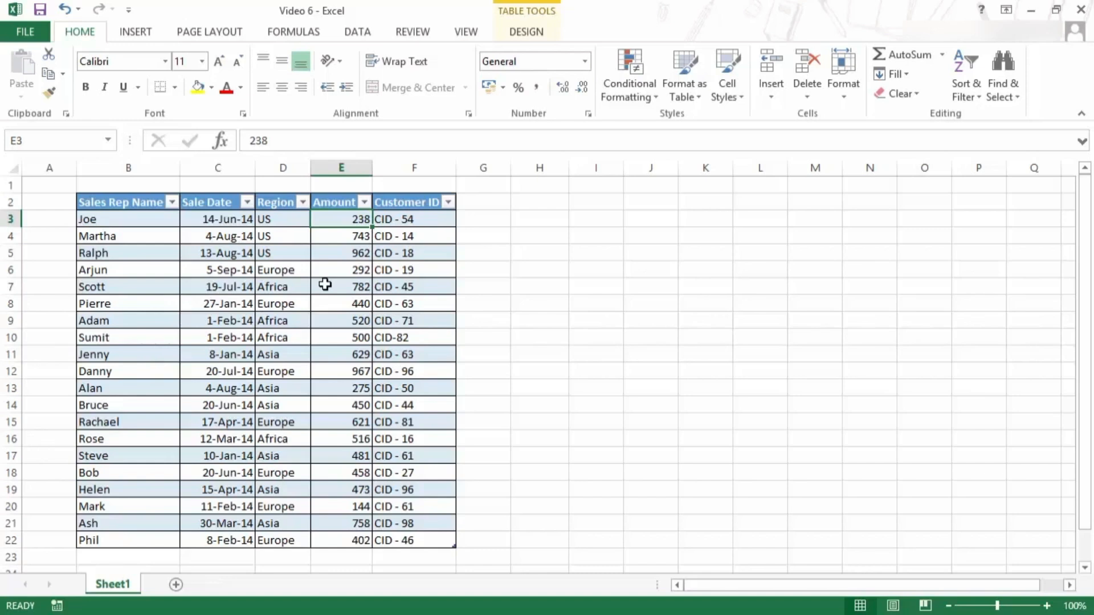
{"action": "key", "text": "Right"}
{"action": "key", "text": "Right"}
{"action": "key", "text": "Right"}
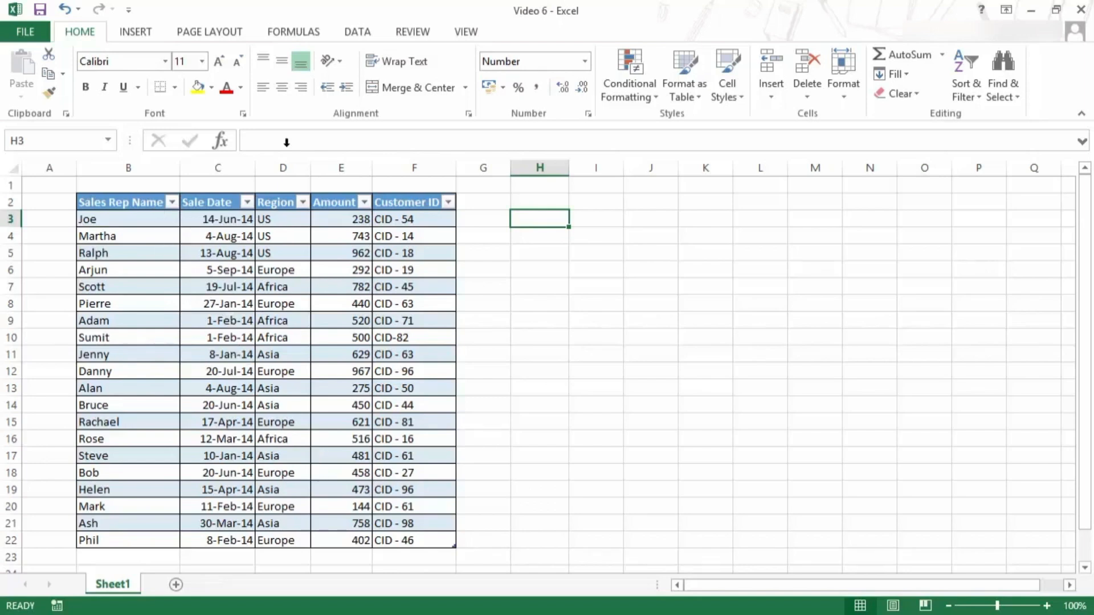
{"action": "left_click_drag", "start_coordinate": [301, 224], "coordinate": [285, 239]}
{"action": "left_click", "coordinate": [526, 31]}
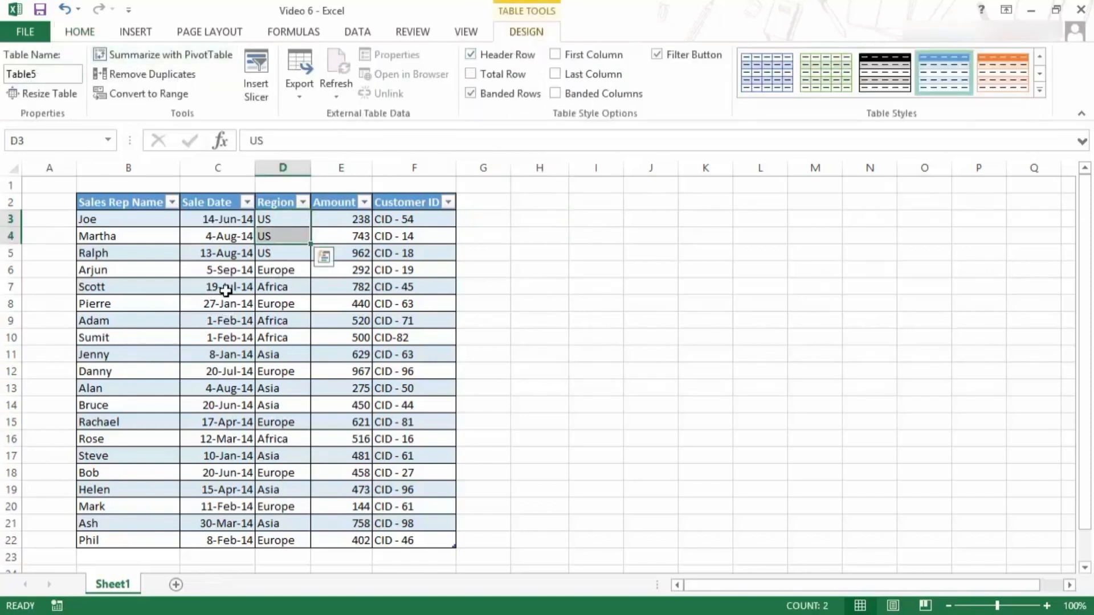
{"action": "left_click", "coordinate": [393, 273]}
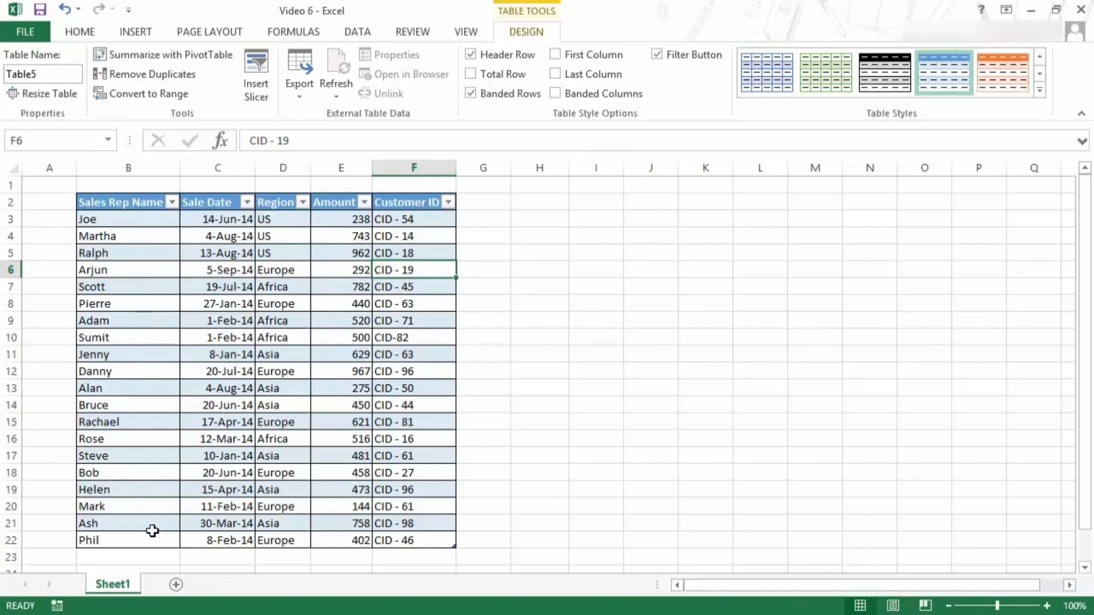
{"action": "left_click", "coordinate": [139, 203]}
{"action": "left_click", "coordinate": [215, 201]}
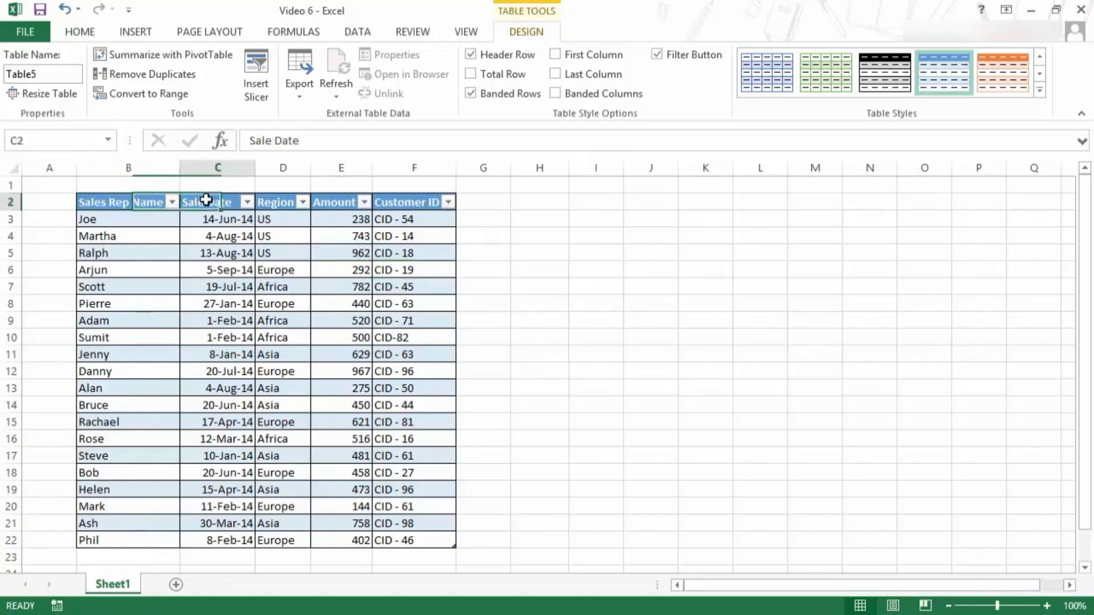
{"action": "left_click", "coordinate": [273, 202]}
{"action": "left_click", "coordinate": [337, 203]}
{"action": "left_click", "coordinate": [411, 201]}
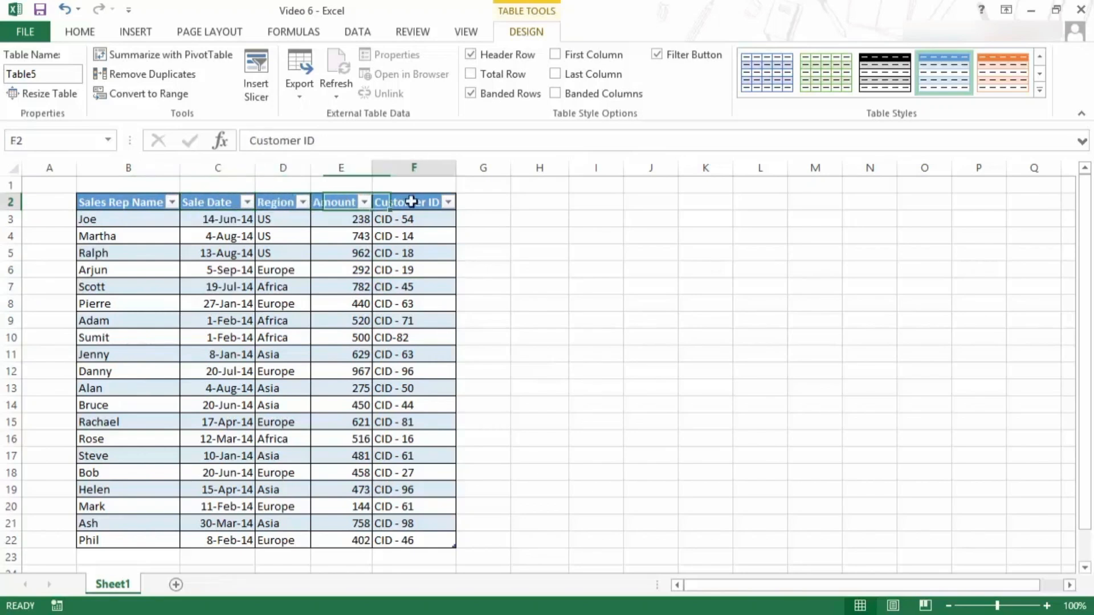
{"action": "left_click", "coordinate": [533, 222]}
{"action": "type", "text": "="}
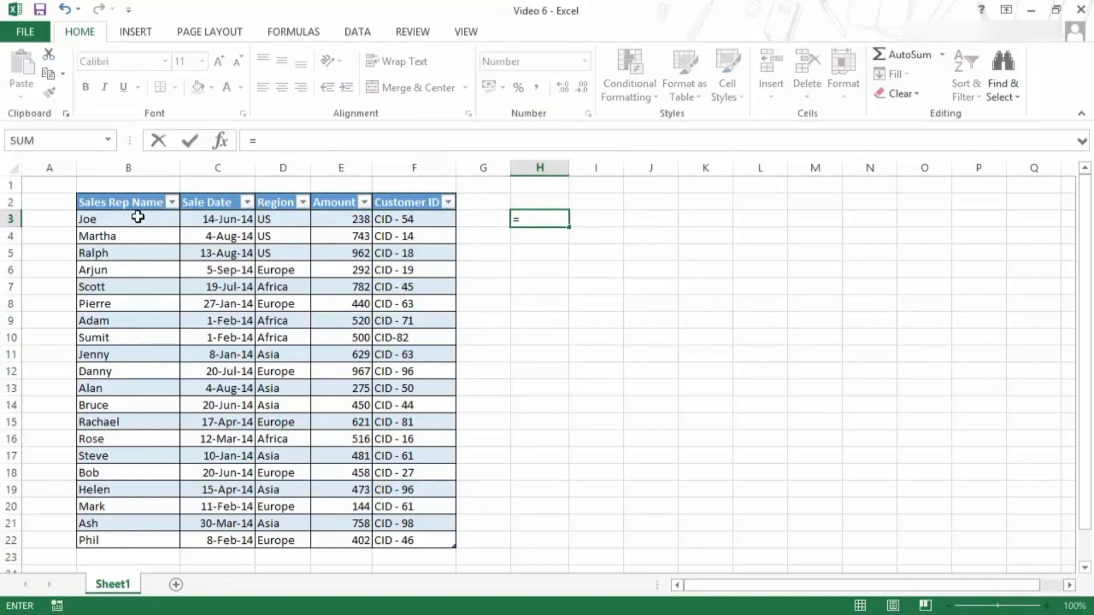
{"action": "left_click_drag", "start_coordinate": [135, 218], "coordinate": [430, 540]}
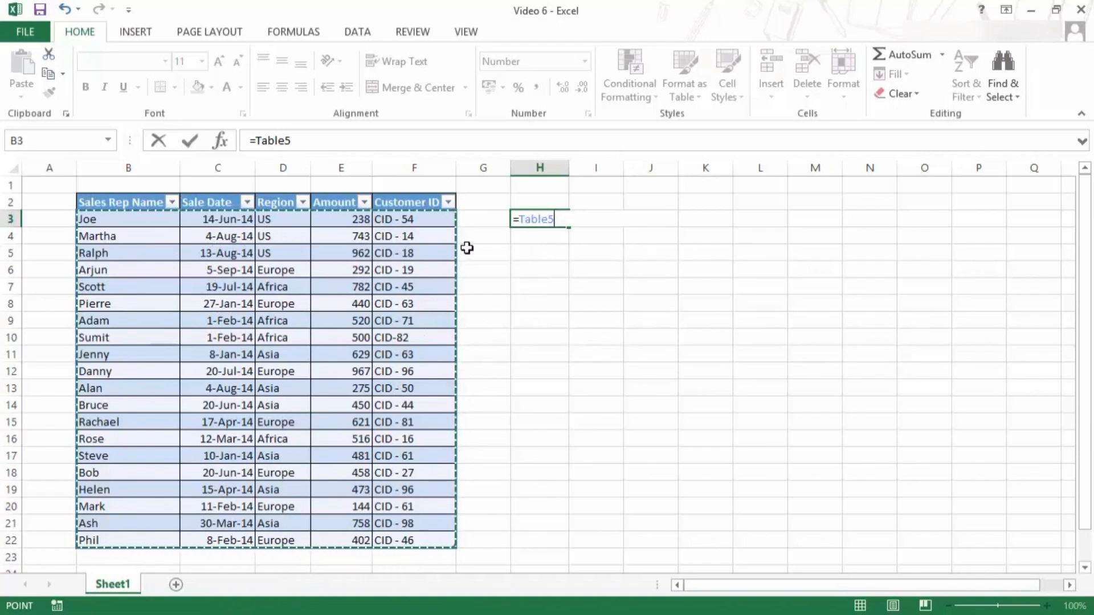
{"action": "key", "text": "BackSpace"}
{"action": "key", "text": "BackSpace"}
{"action": "key", "text": "BackSpace"}
{"action": "key", "text": "BackSpace"}
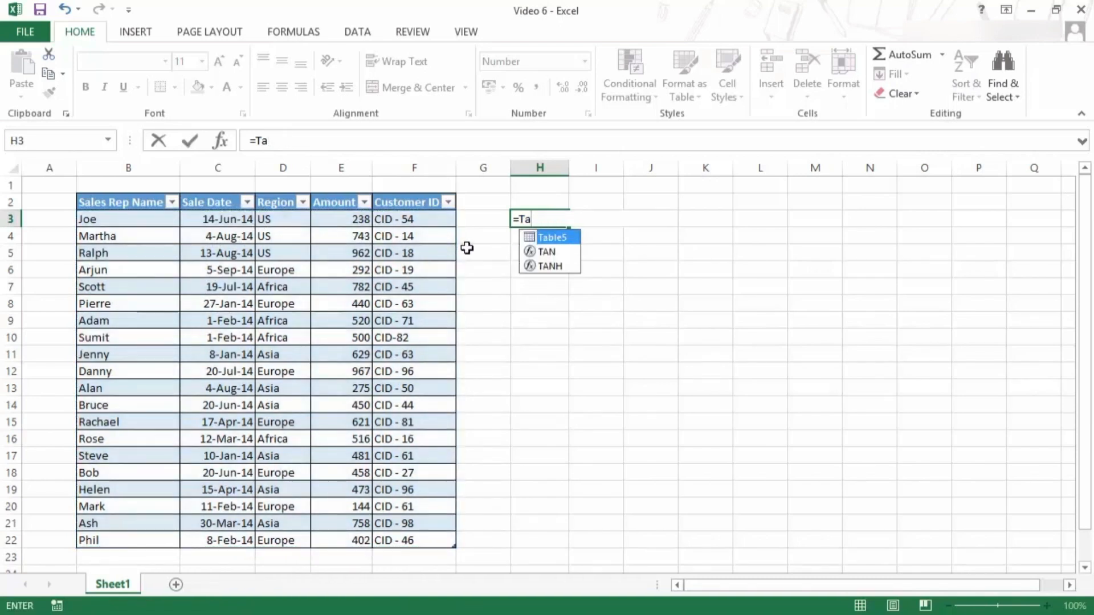
{"action": "key", "text": "BackSpace"}
{"action": "key", "text": "BackSpace"}
{"action": "left_click_drag", "start_coordinate": [140, 204], "coordinate": [433, 538]}
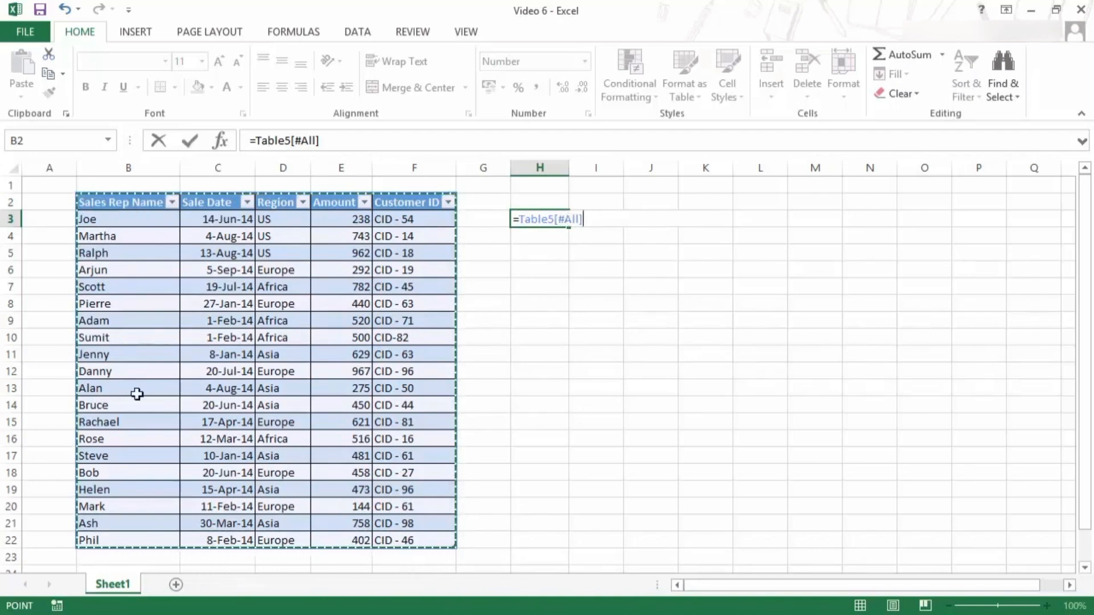
{"action": "left_click_drag", "start_coordinate": [142, 203], "coordinate": [144, 540]}
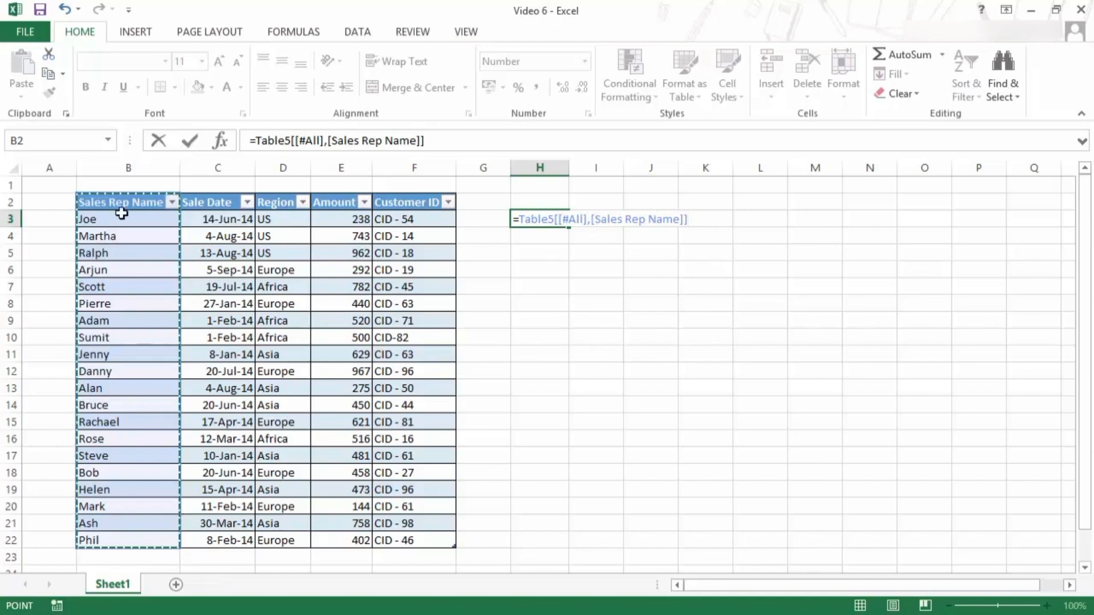
{"action": "left_click_drag", "start_coordinate": [126, 203], "coordinate": [230, 539]}
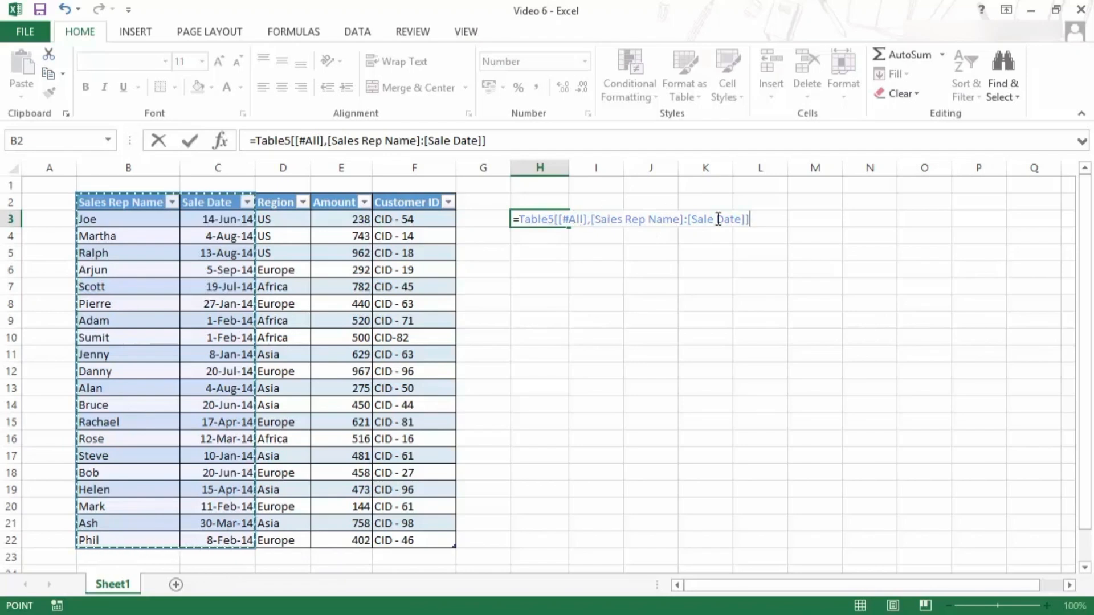
{"action": "key", "text": "Escape"}
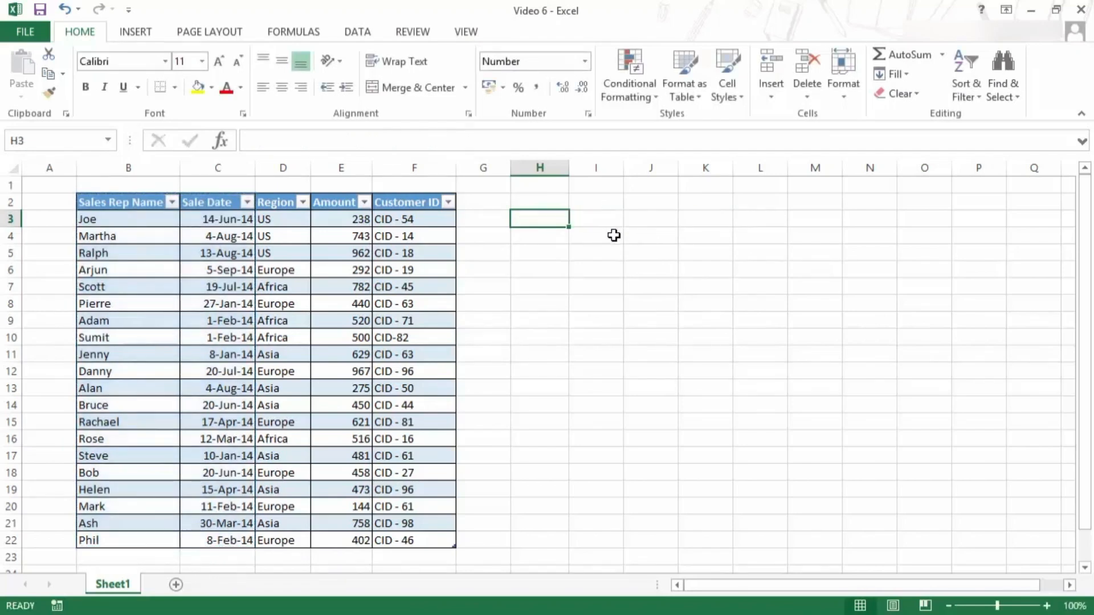
{"action": "type", "text": "="}
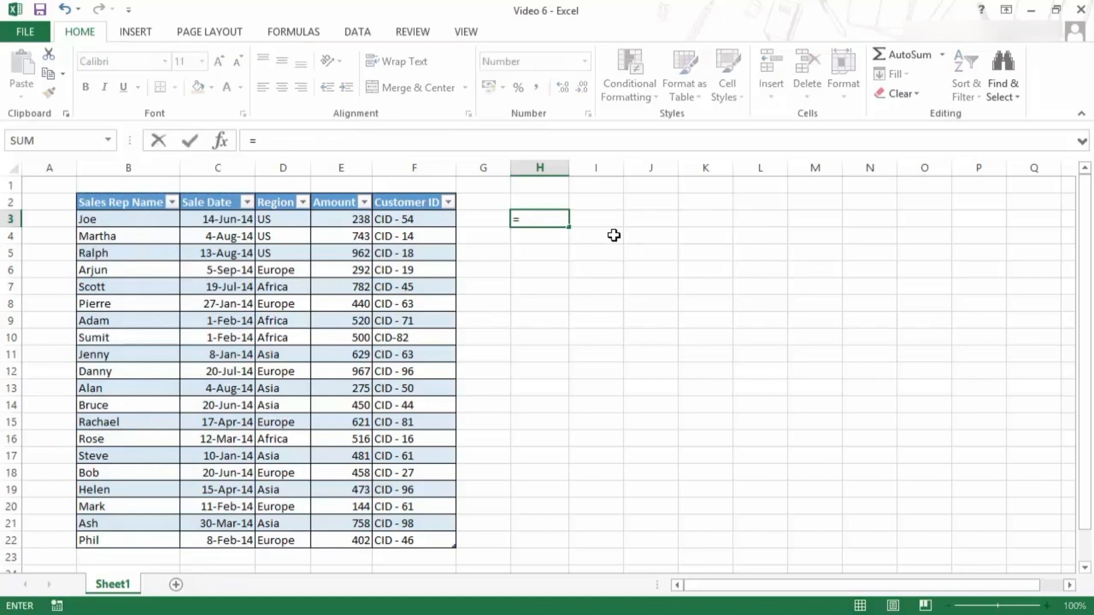
{"action": "type", "text": "ta"}
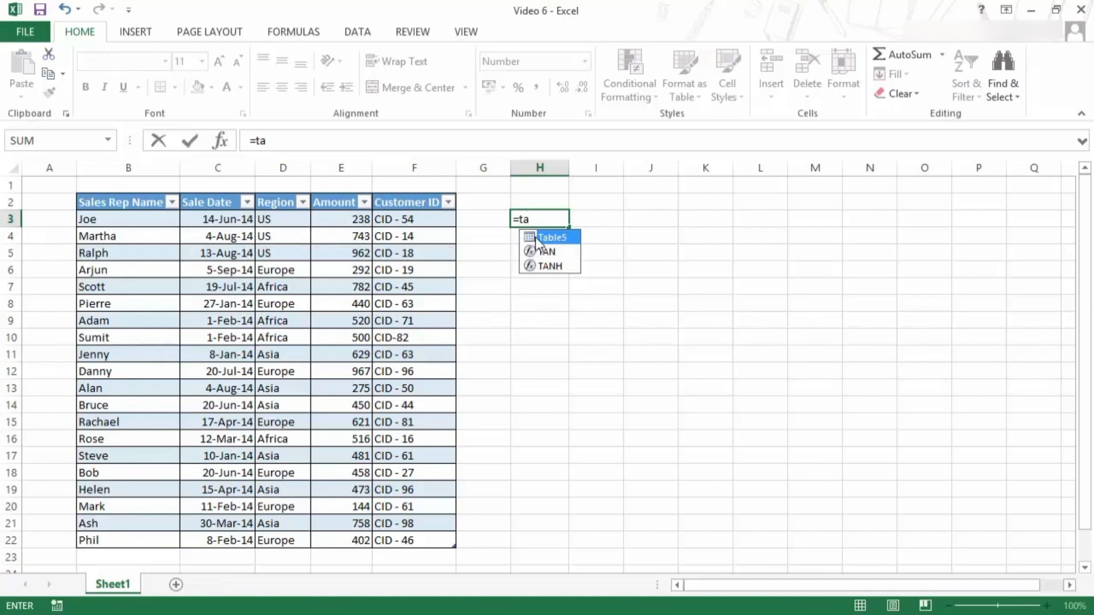
{"action": "key", "text": "Tab"}
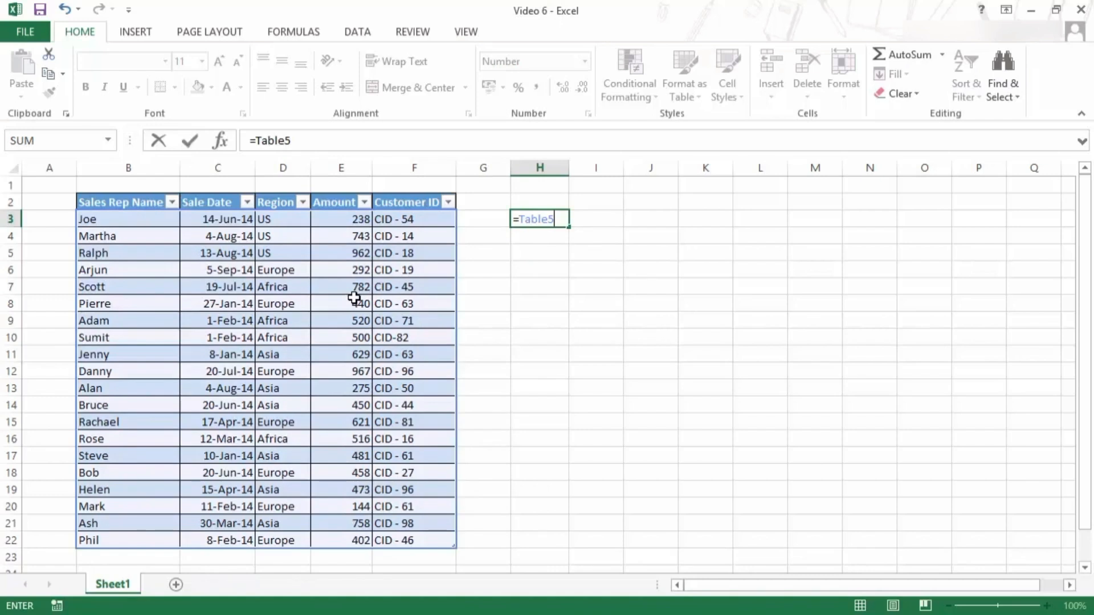
{"action": "type", "text": "["}
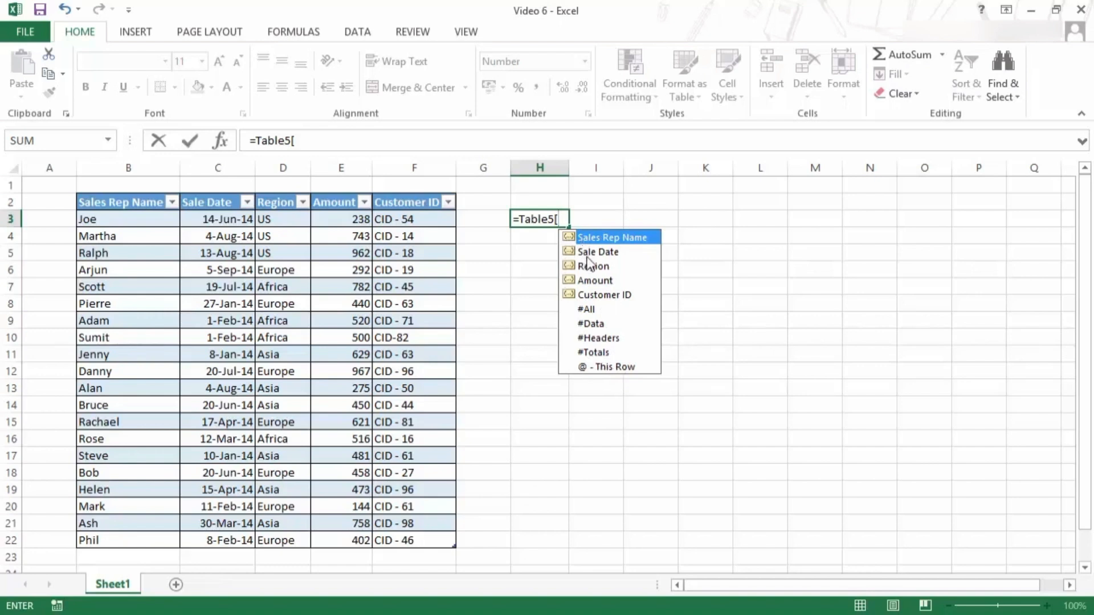
{"action": "left_click", "coordinate": [601, 279]}
{"action": "key", "text": "Tab"}
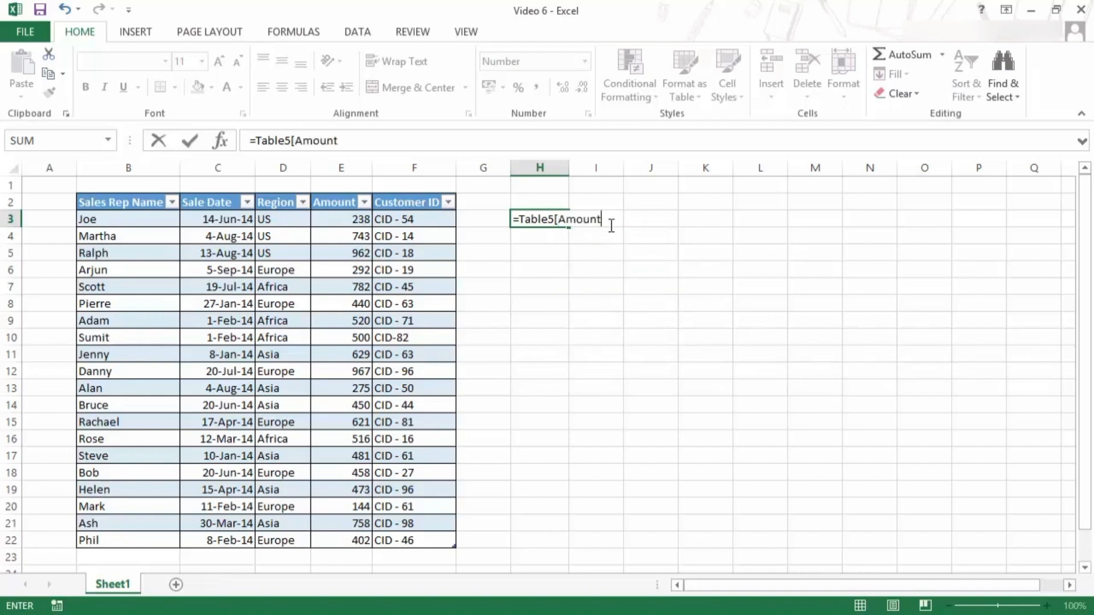
{"action": "type", "text": "]"}
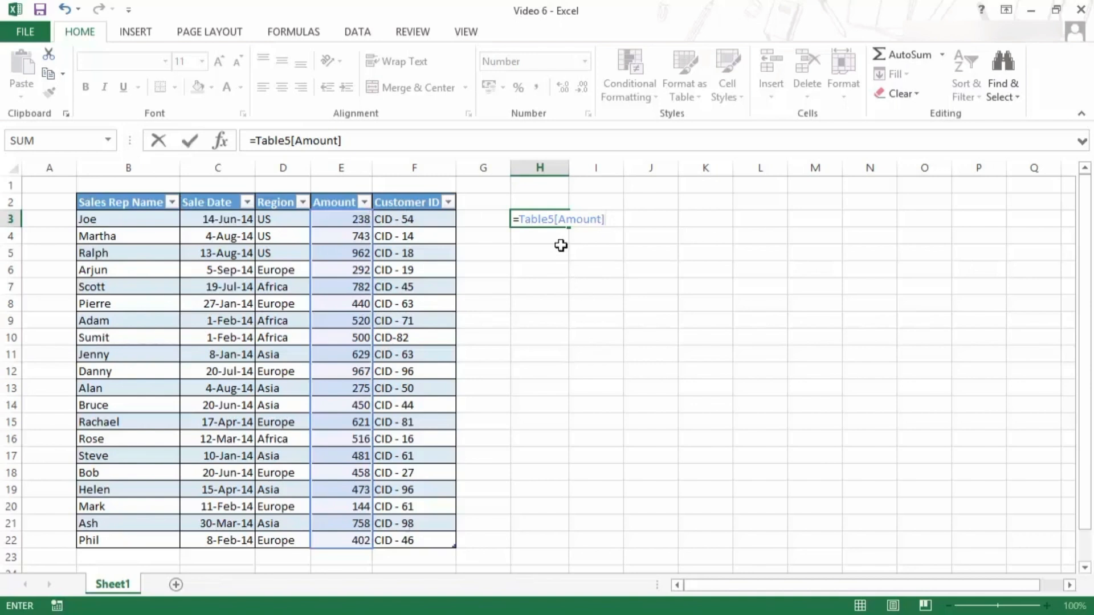
{"action": "key", "text": "BackSpace"}
{"action": "key", "text": "BackSpace"}
{"action": "key", "text": "BackSpace"}
{"action": "key", "text": "BackSpace"}
{"action": "key", "text": "BackSpace"}
{"action": "key", "text": "BackSpace"}
{"action": "key", "text": "BackSpace"}
{"action": "key", "text": "BackSpace"}
{"action": "key", "text": "BackSpace"}
{"action": "key", "text": "BackSpace"}
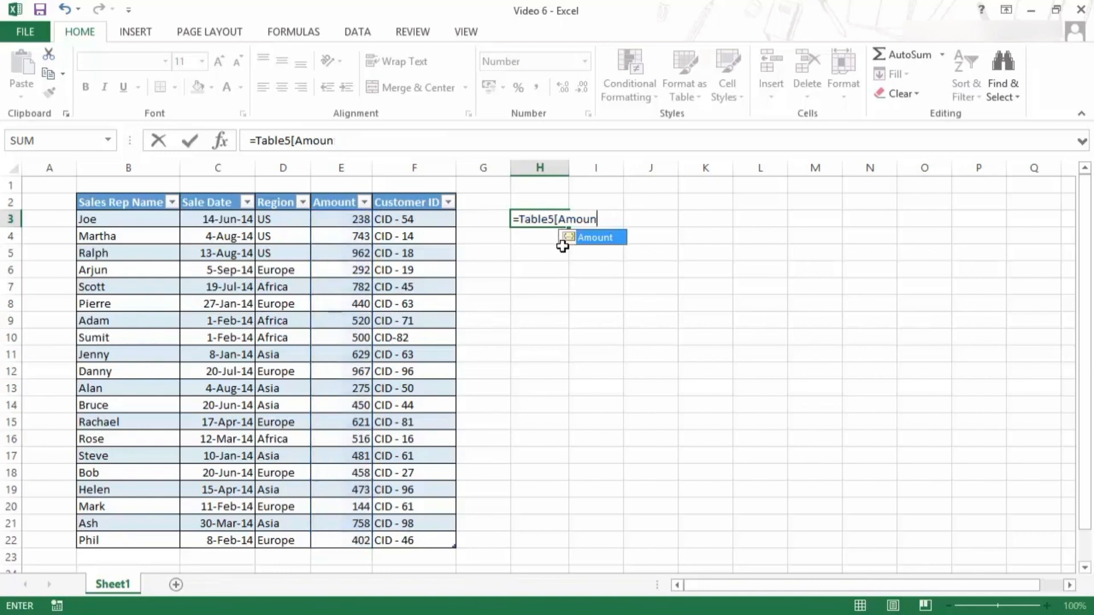
{"action": "key", "text": "BackSpace"}
{"action": "key", "text": "BackSpace"}
{"action": "key", "text": "BackSpace"}
{"action": "key", "text": "BackSpace"}
{"action": "key", "text": "BackSpace"}
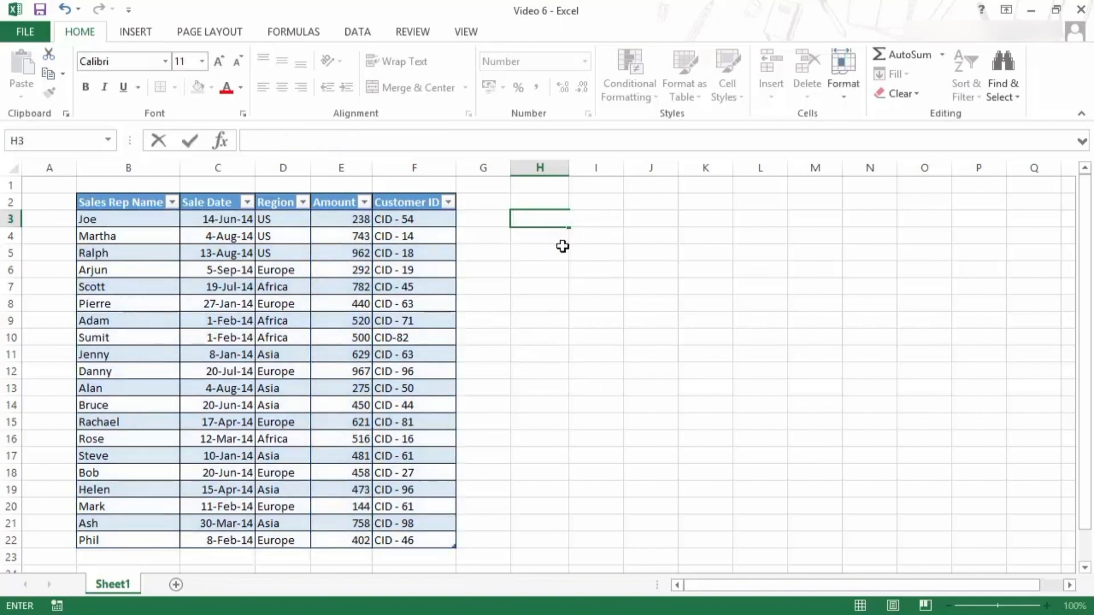
{"action": "type", "text": "="}
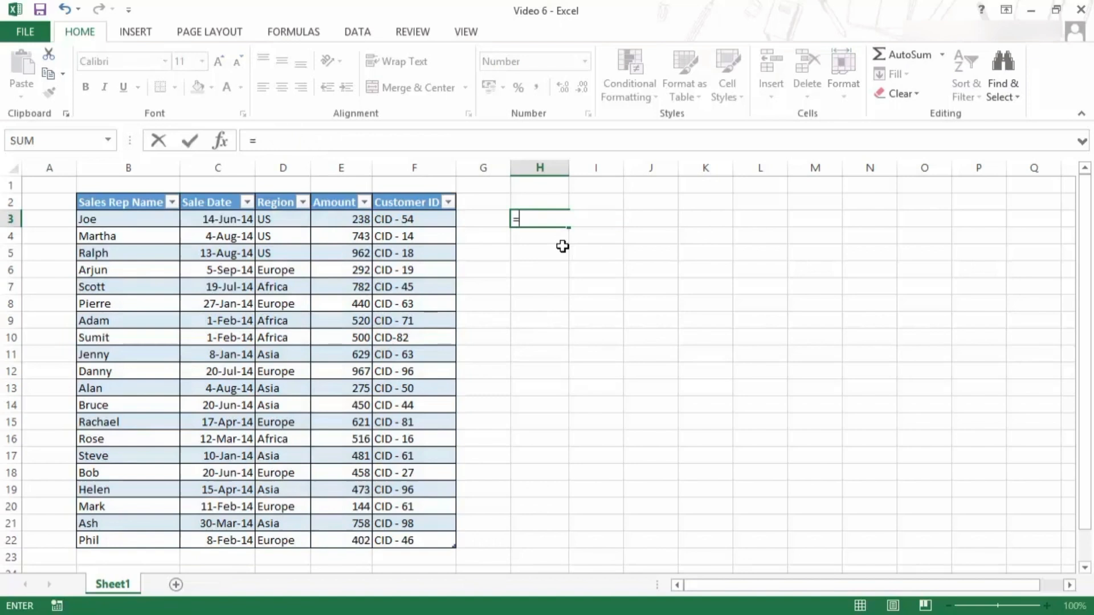
{"action": "left_click", "coordinate": [348, 223]}
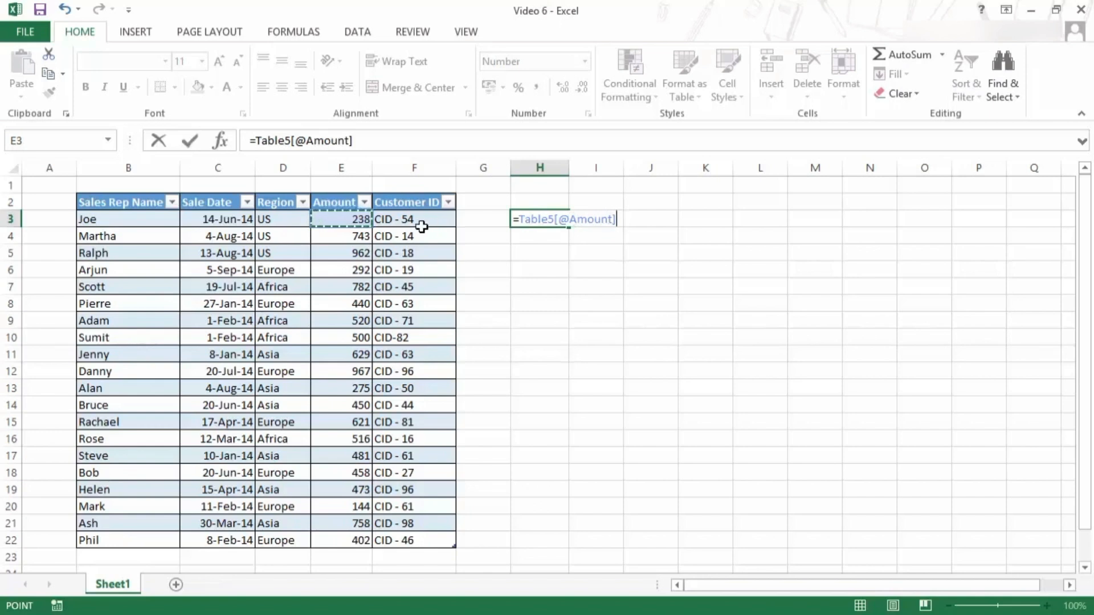
{"action": "left_click", "coordinate": [344, 255]}
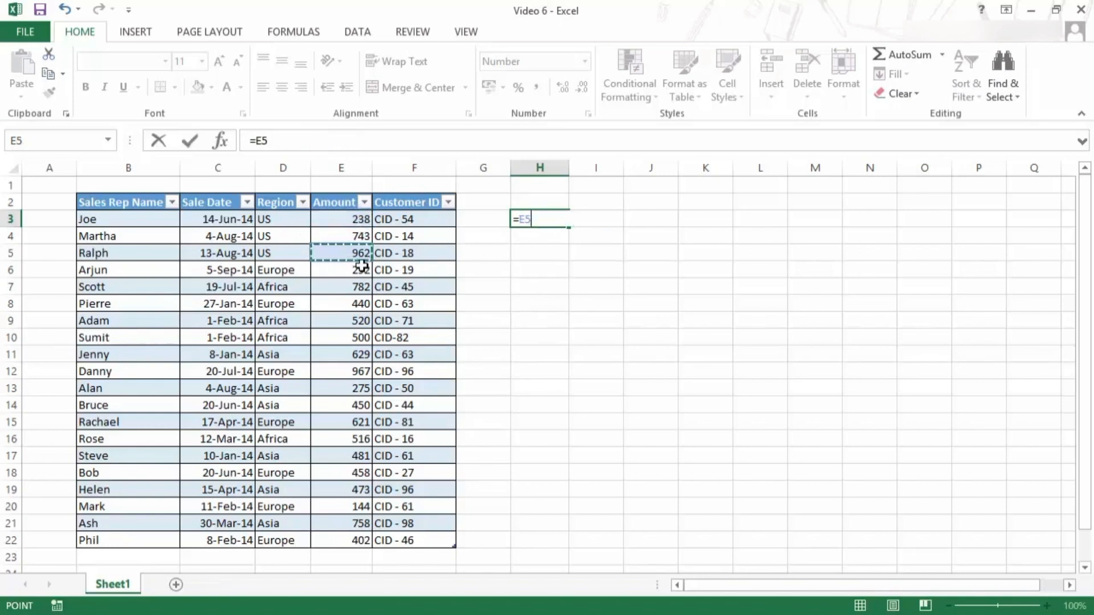
{"action": "left_click", "coordinate": [346, 220]}
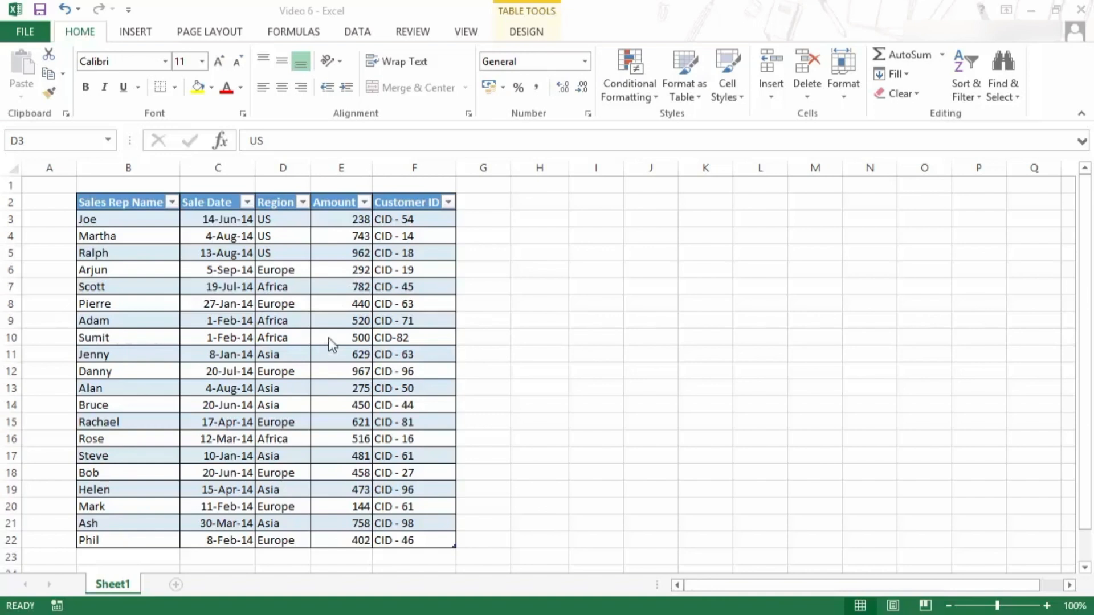
{"action": "left_click", "coordinate": [299, 285]}
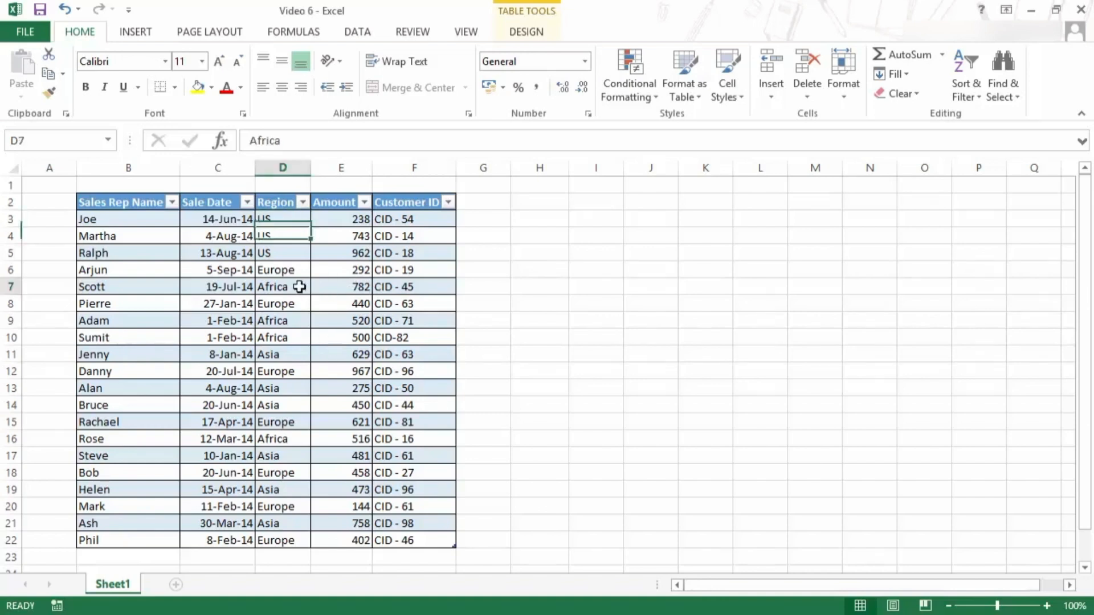
{"action": "left_click", "coordinate": [539, 32]}
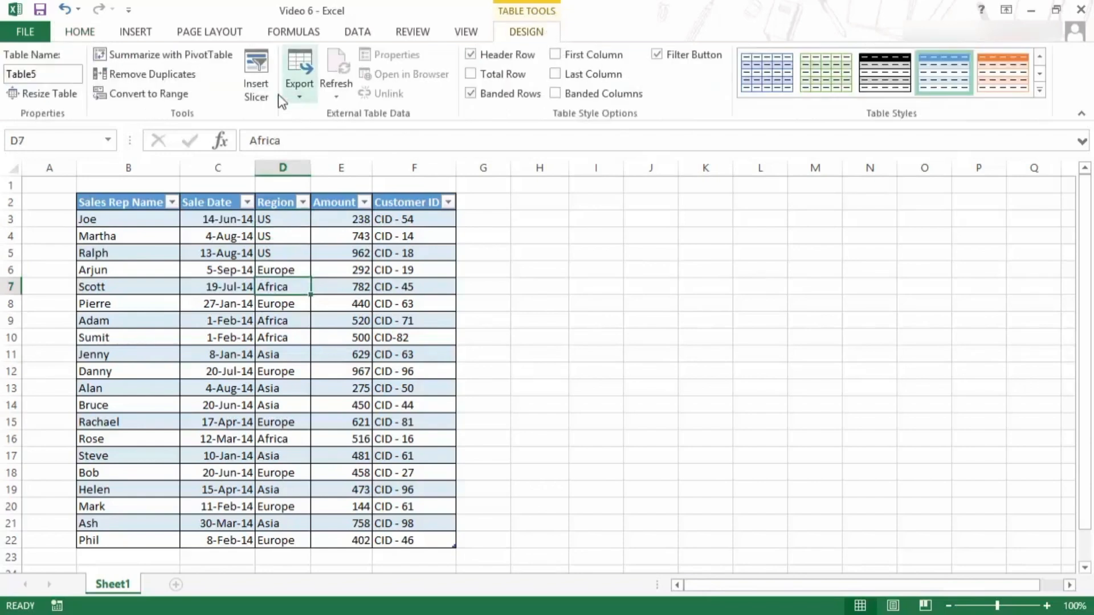
{"action": "left_click", "coordinate": [257, 87]}
{"action": "left_click_drag", "start_coordinate": [580, 186], "coordinate": [555, 212]}
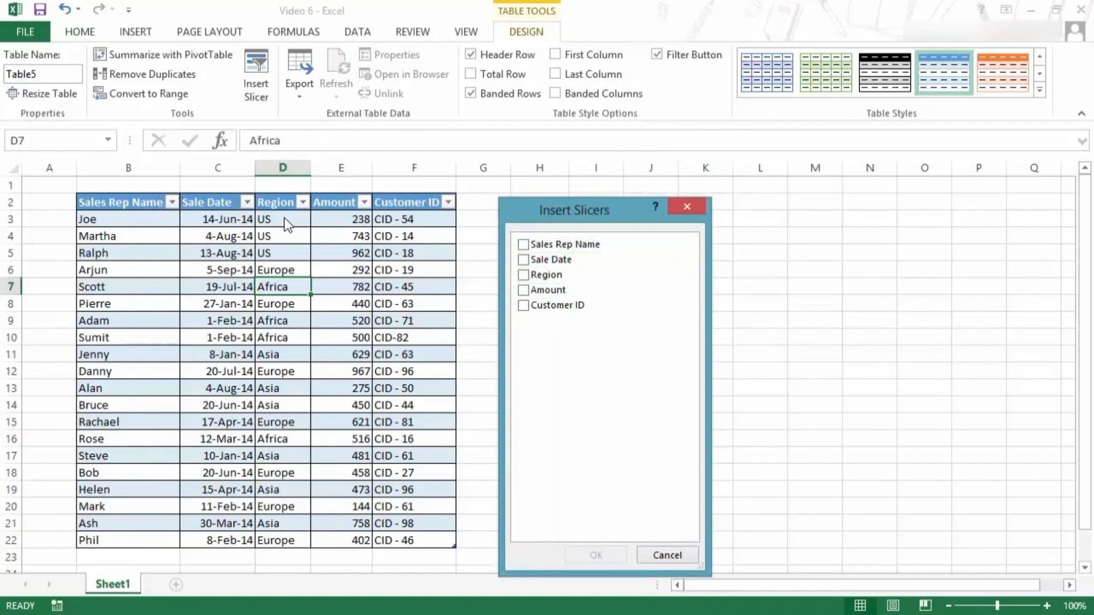
{"action": "left_click", "coordinate": [524, 245]}
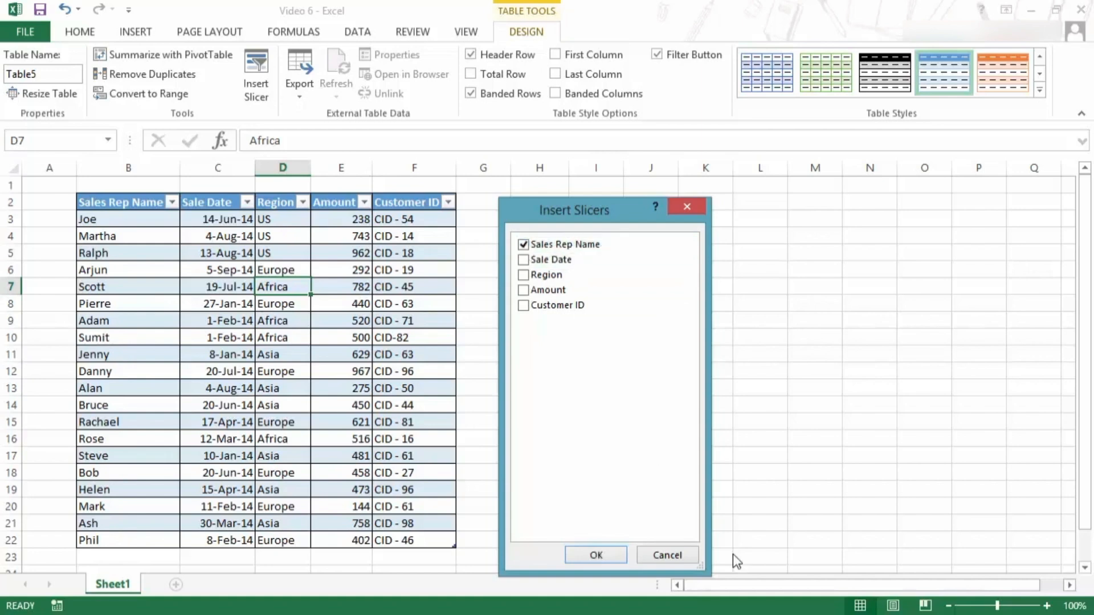
{"action": "left_click", "coordinate": [596, 556]}
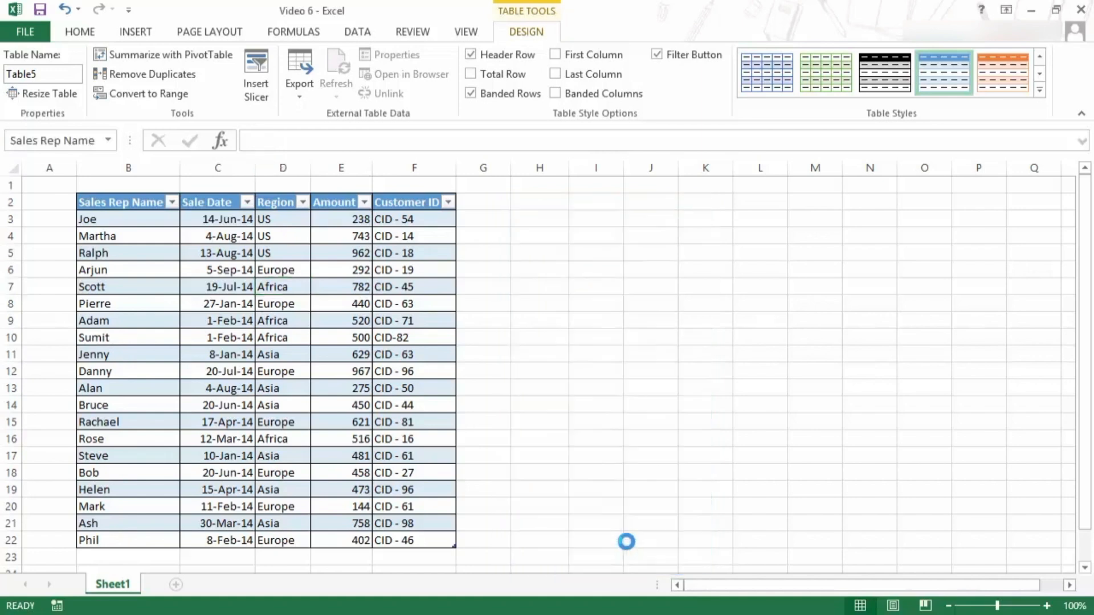
{"action": "left_click_drag", "start_coordinate": [585, 281], "coordinate": [593, 242]}
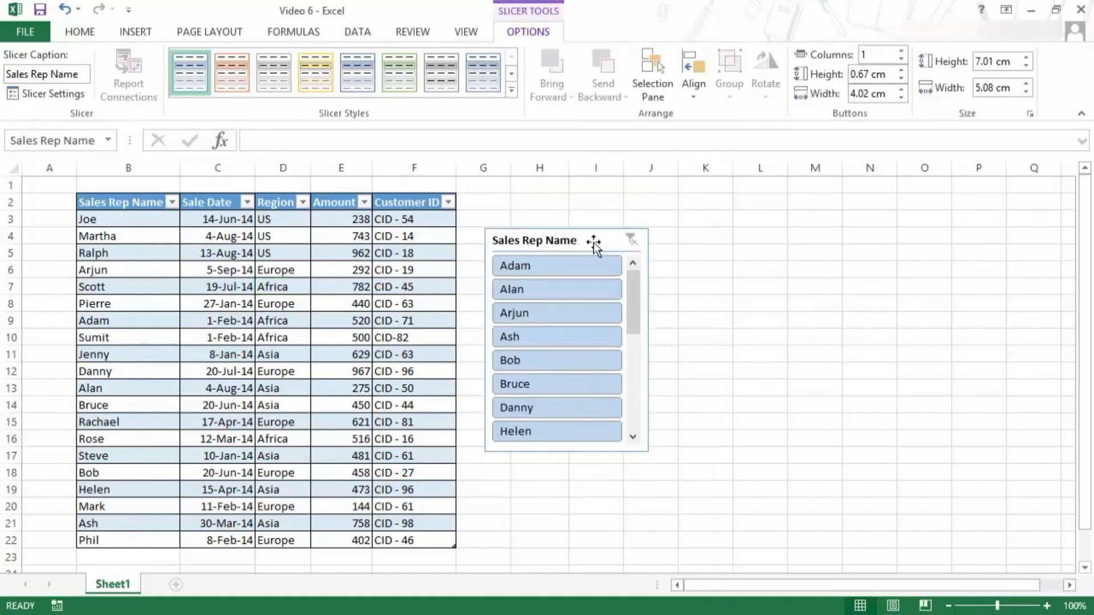
{"action": "left_click_drag", "start_coordinate": [635, 291], "coordinate": [632, 268]}
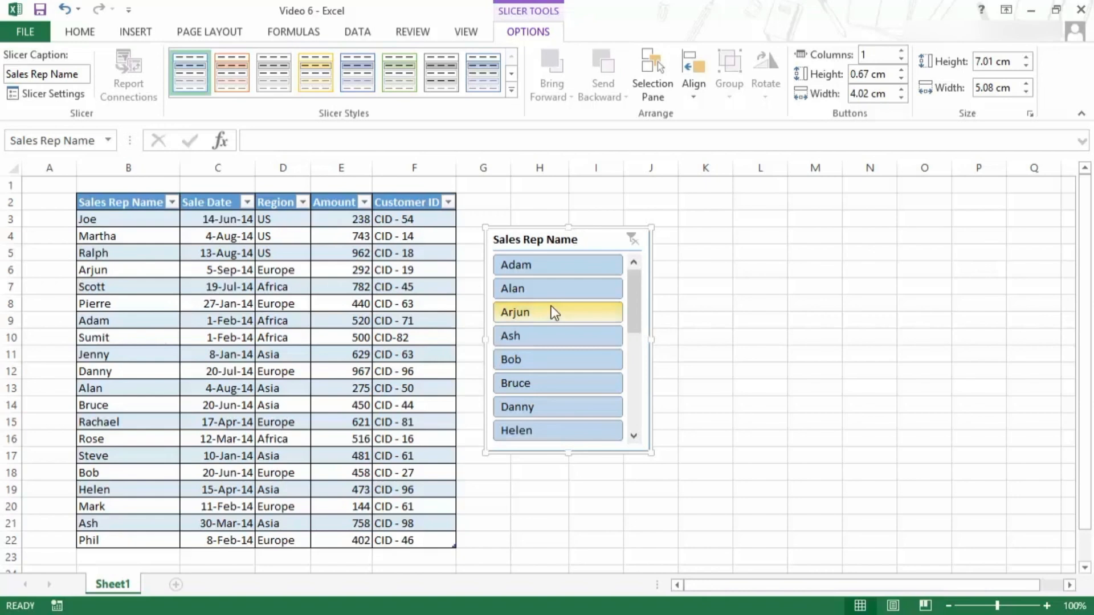
{"action": "key", "text": "ctrl+z"}
{"action": "key", "text": "ctrl+z"}
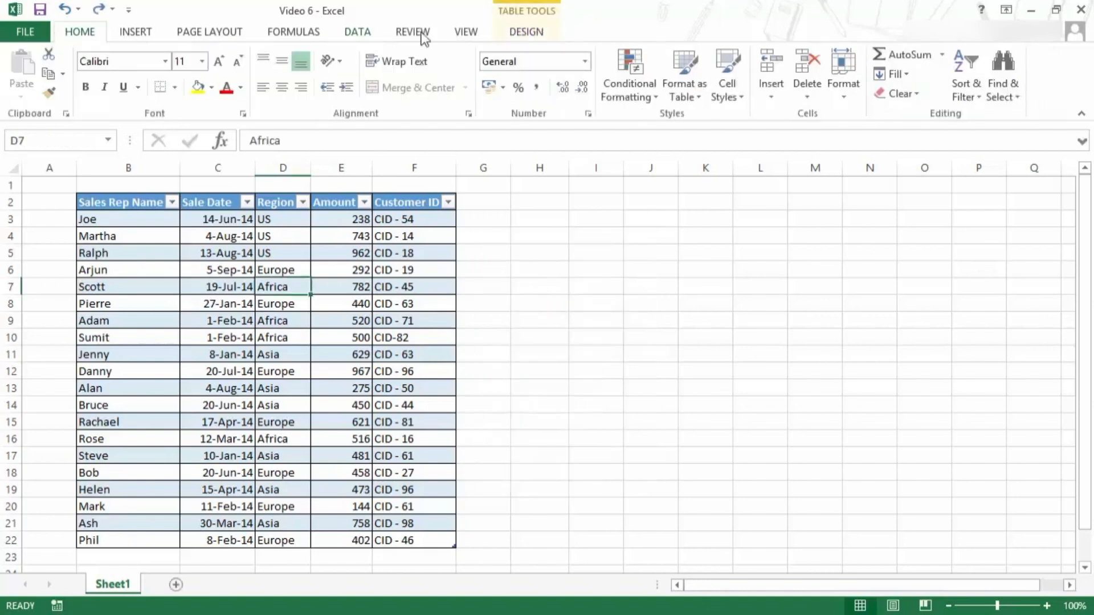
Insert a Region slicer for Table5 and place it beside the table.
{"action": "left_click", "coordinate": [511, 32]}
{"action": "left_click", "coordinate": [256, 80]}
{"action": "left_click_drag", "start_coordinate": [609, 212], "coordinate": [600, 195]}
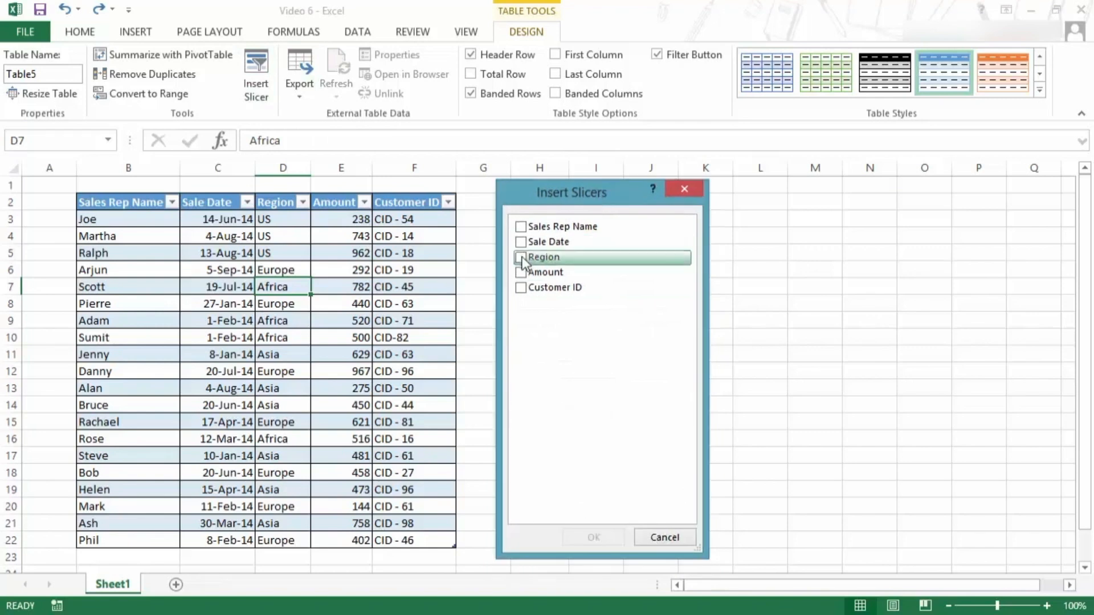
{"action": "left_click", "coordinate": [521, 258]}
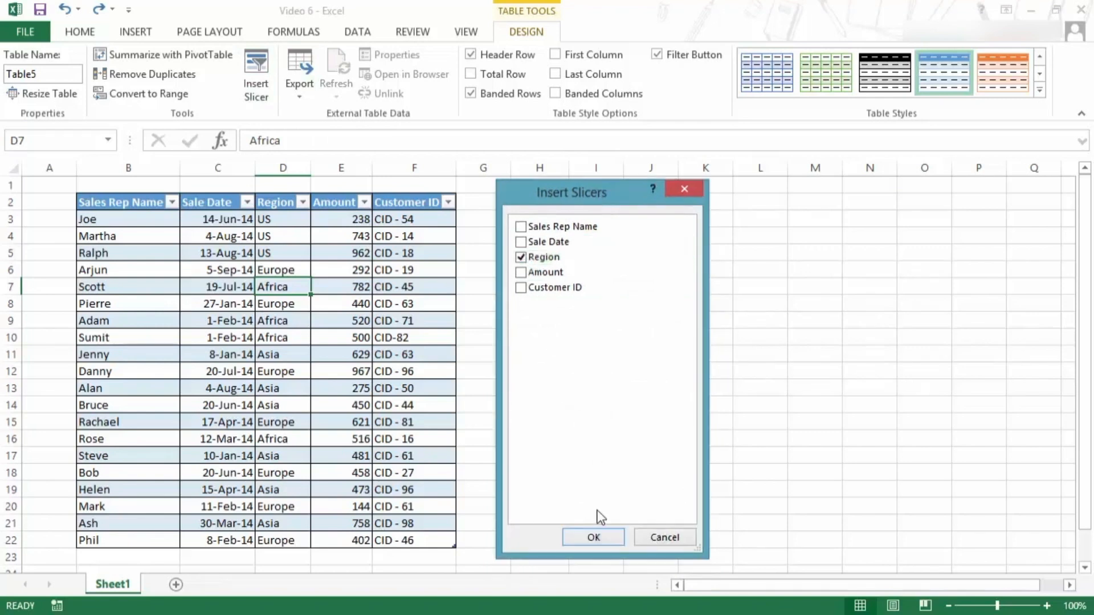
{"action": "left_click", "coordinate": [590, 539]}
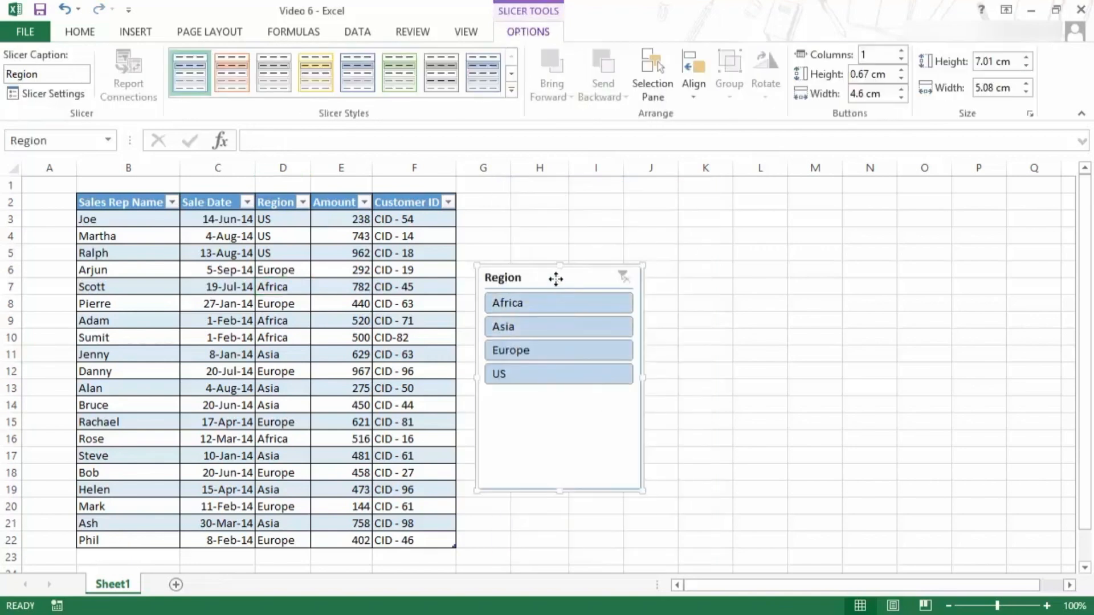
{"action": "left_click_drag", "start_coordinate": [556, 282], "coordinate": [572, 228]}
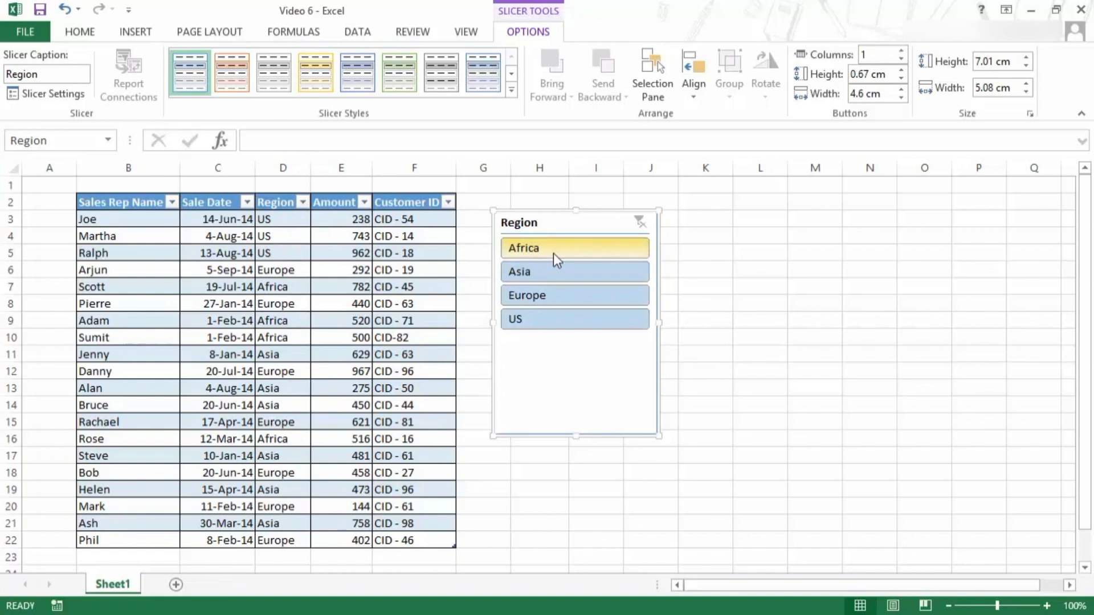
Filter the table with the slicer through Asia and Europe, ending on Africa.
{"action": "left_click", "coordinate": [554, 272]}
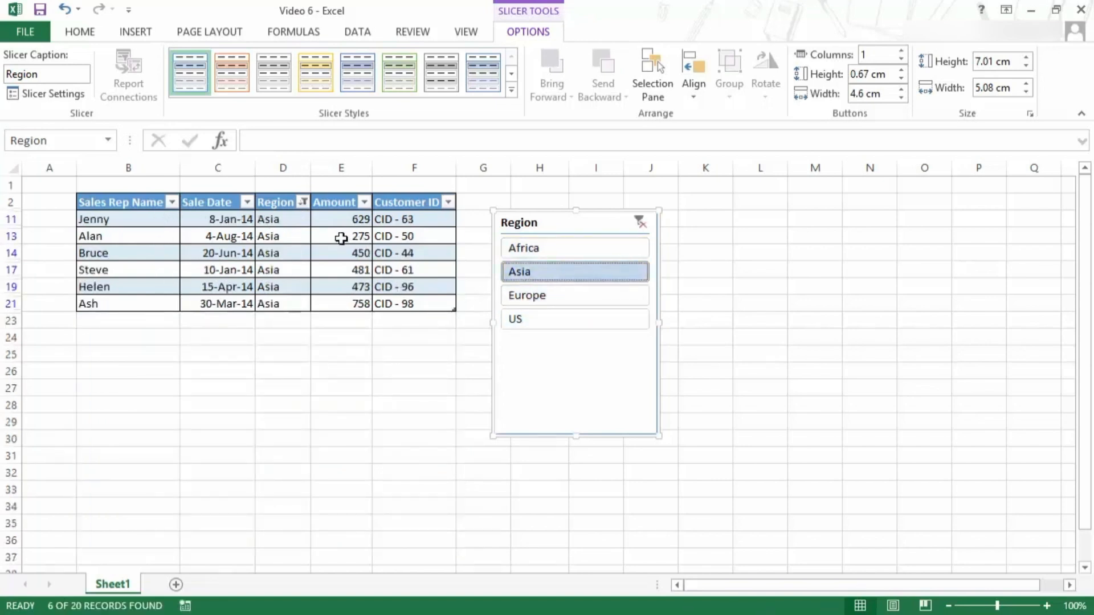
{"action": "left_click", "coordinate": [553, 299]}
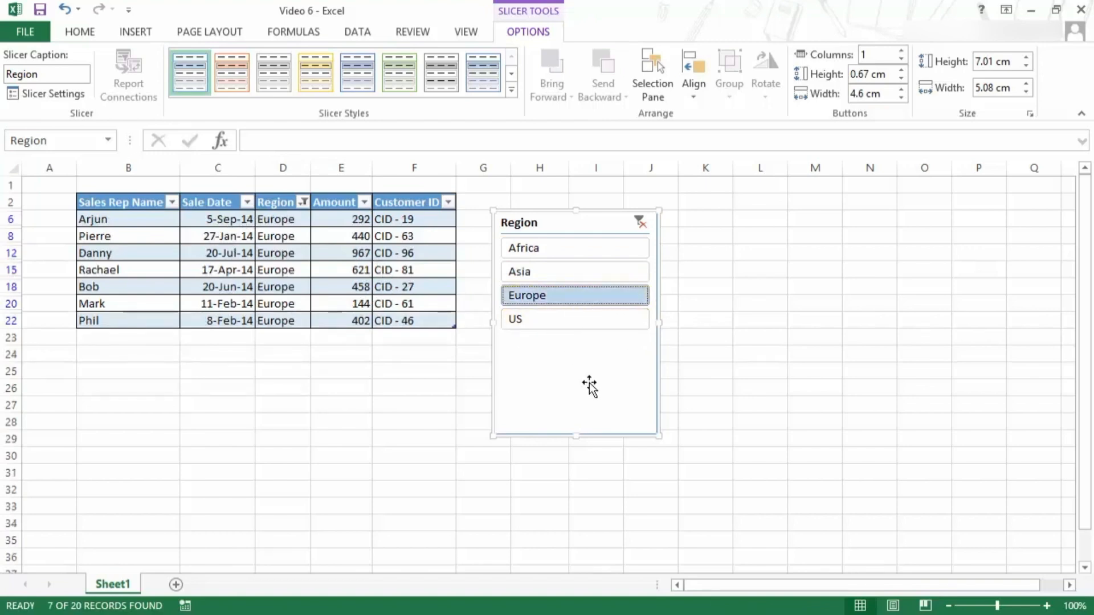
{"action": "left_click", "coordinate": [572, 252]}
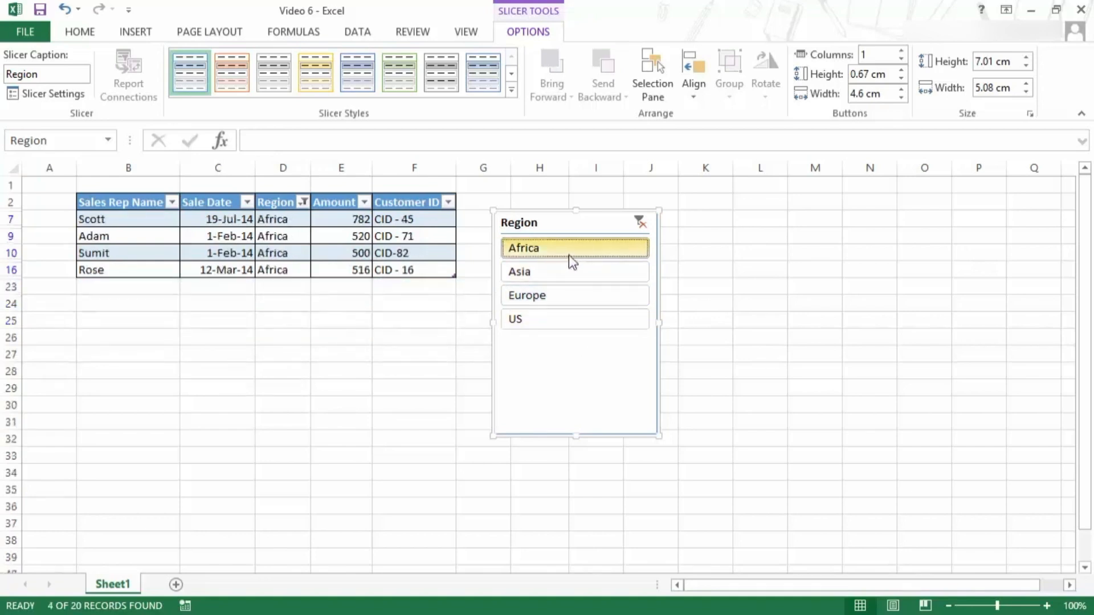
{"action": "left_click_drag", "start_coordinate": [567, 220], "coordinate": [562, 196]}
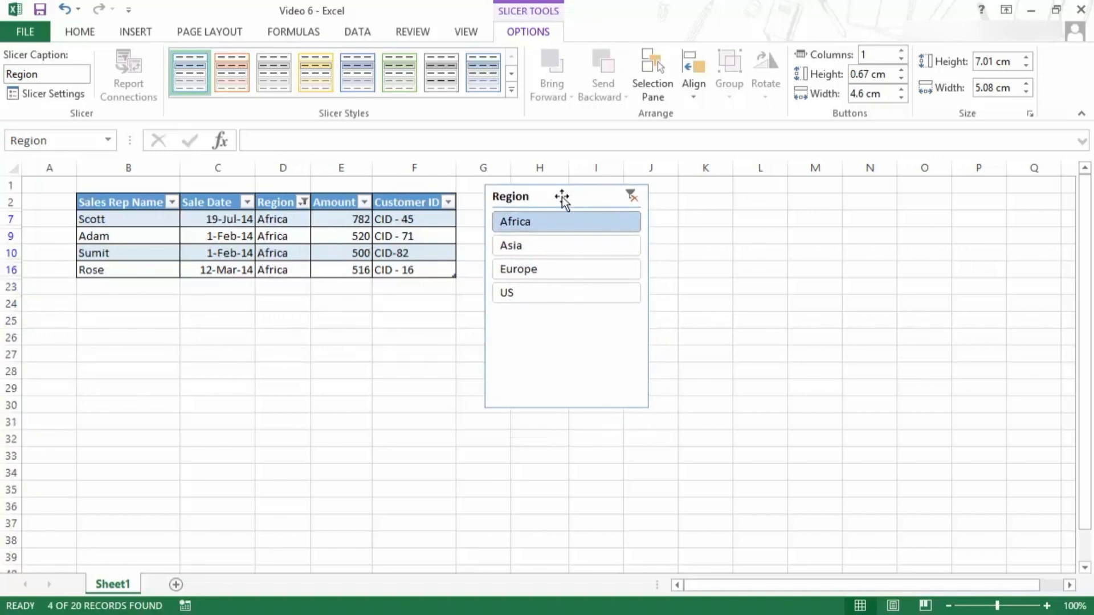
{"action": "right_click", "coordinate": [563, 220]}
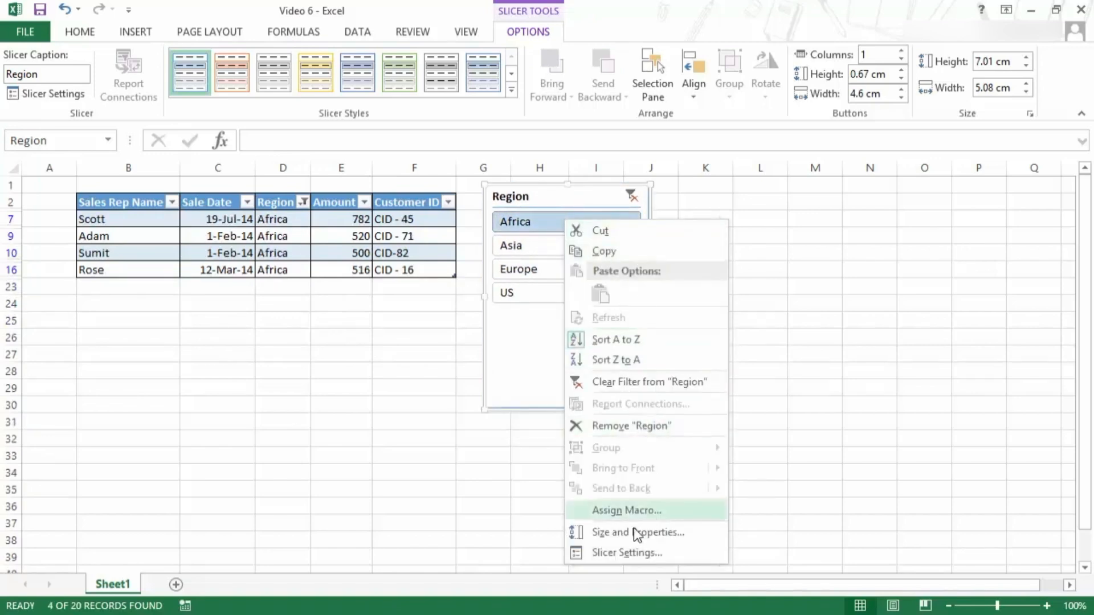
{"action": "left_click", "coordinate": [644, 553]}
{"action": "left_click_drag", "start_coordinate": [695, 401], "coordinate": [914, 51]}
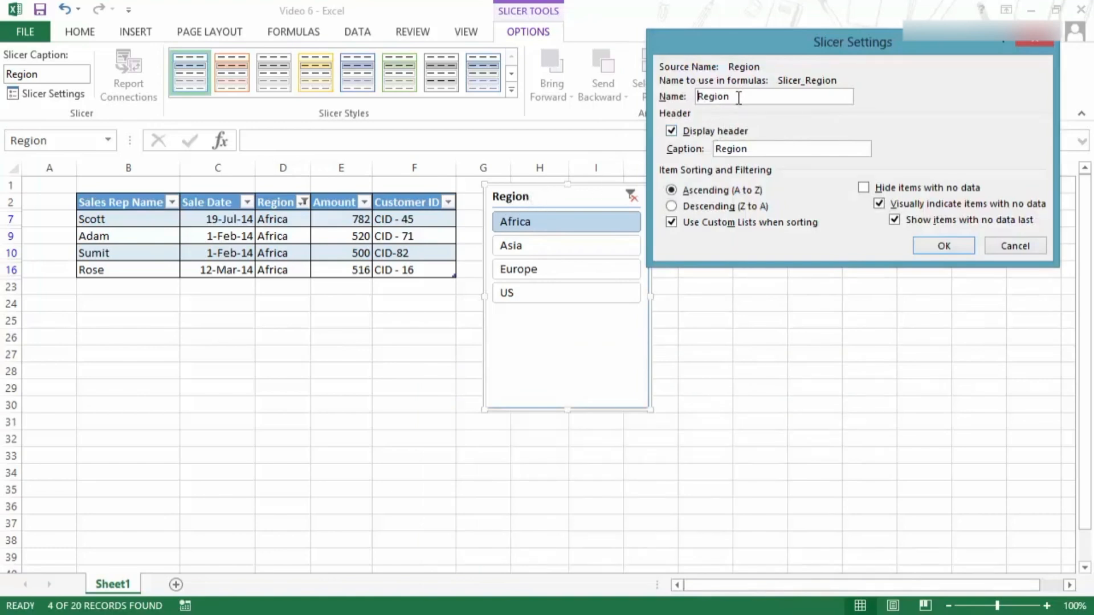
{"action": "left_click", "coordinate": [688, 134]}
{"action": "left_click", "coordinate": [966, 248]}
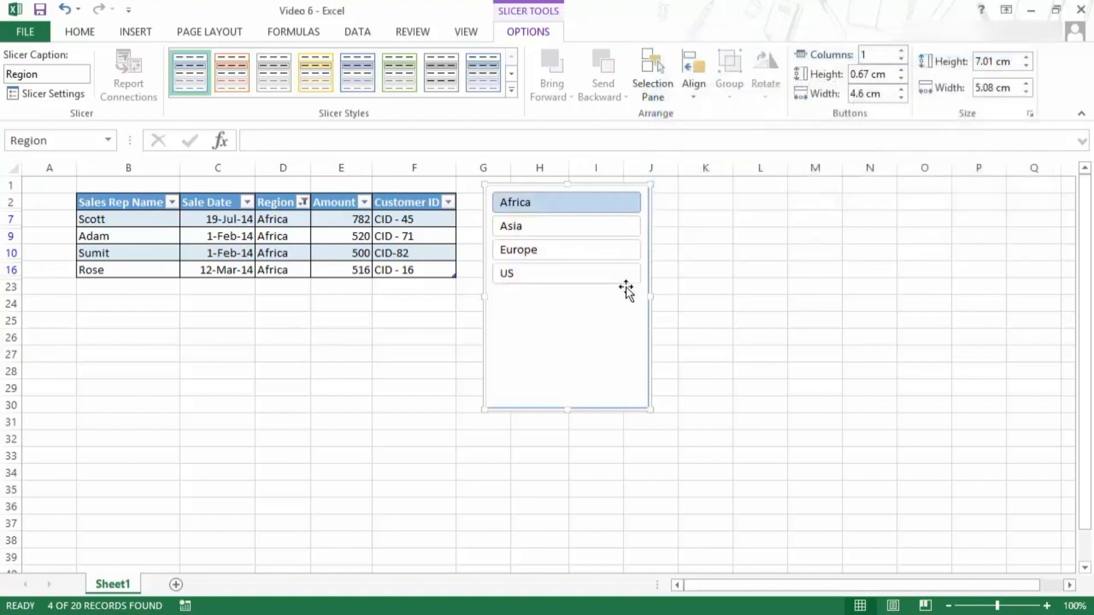
{"action": "key", "text": "ctrl+z"}
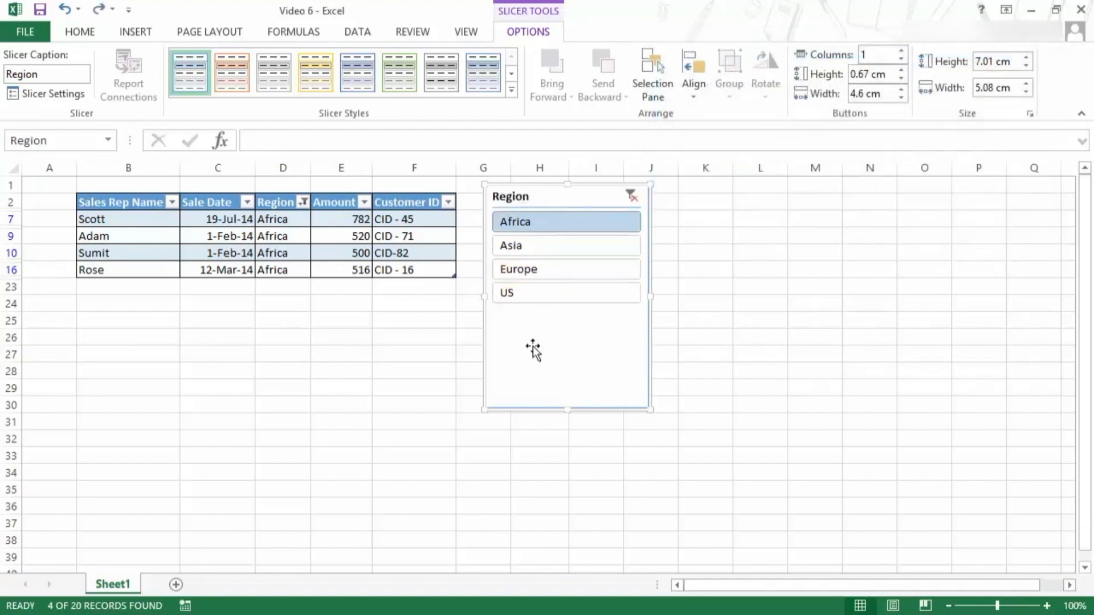
{"action": "right_click", "coordinate": [527, 311]}
{"action": "left_click", "coordinate": [603, 598]}
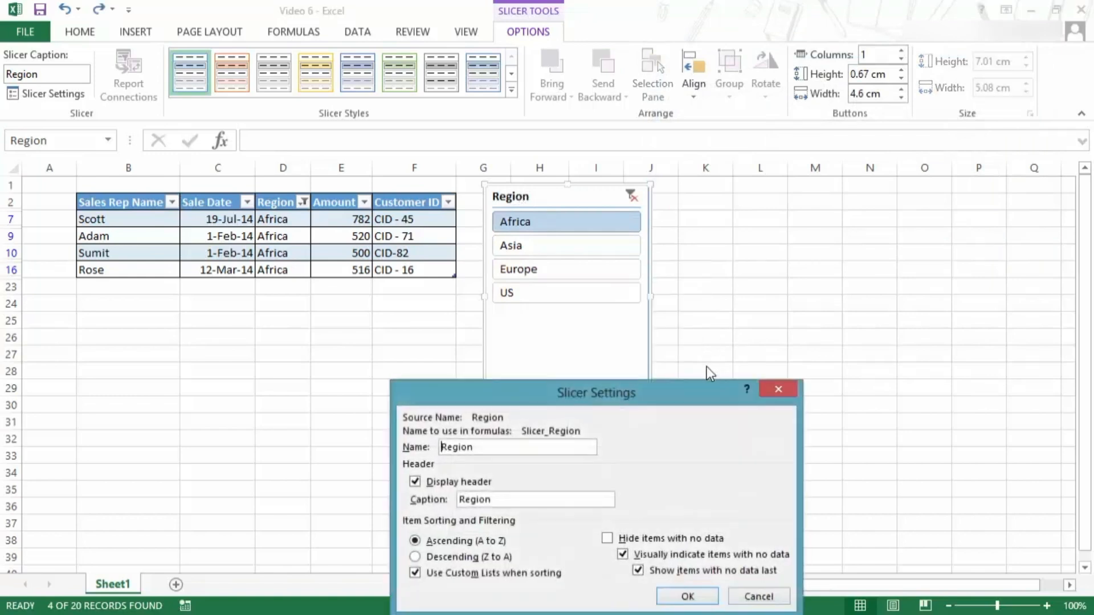
{"action": "left_click_drag", "start_coordinate": [686, 391], "coordinate": [944, 73]}
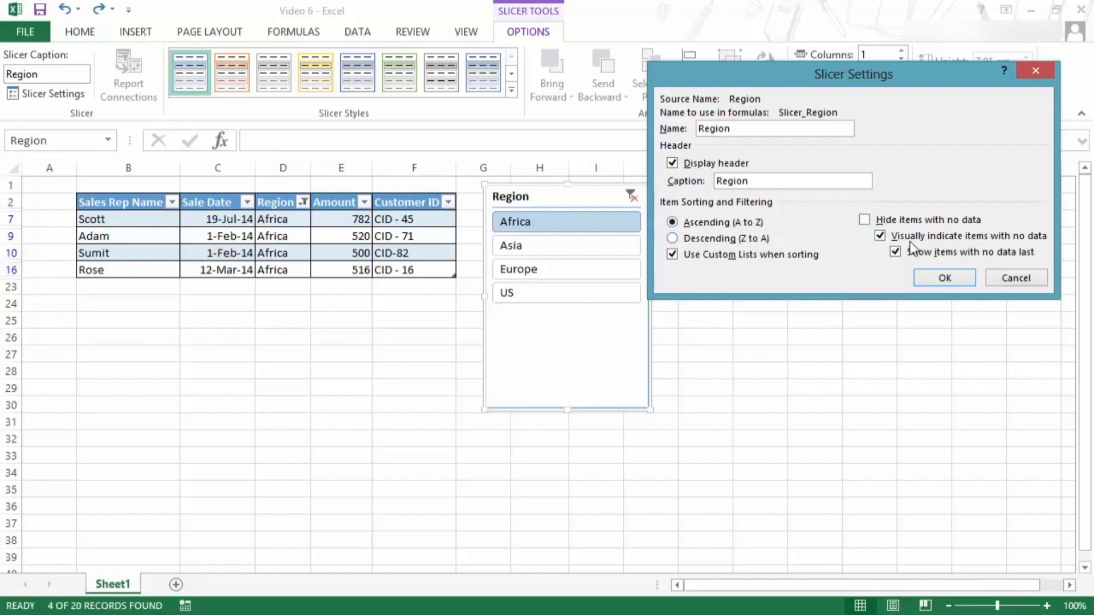
{"action": "left_click", "coordinate": [924, 279]}
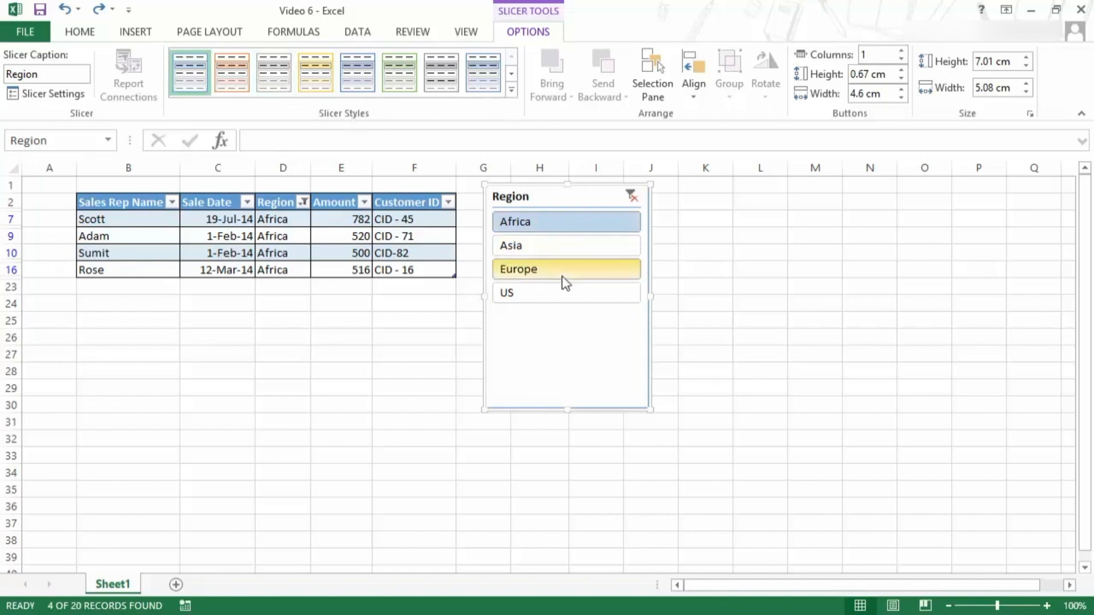
Apply the orange Dark slicer style and shorten the slicer to 3.92 cm tall.
{"action": "left_click", "coordinate": [512, 89]}
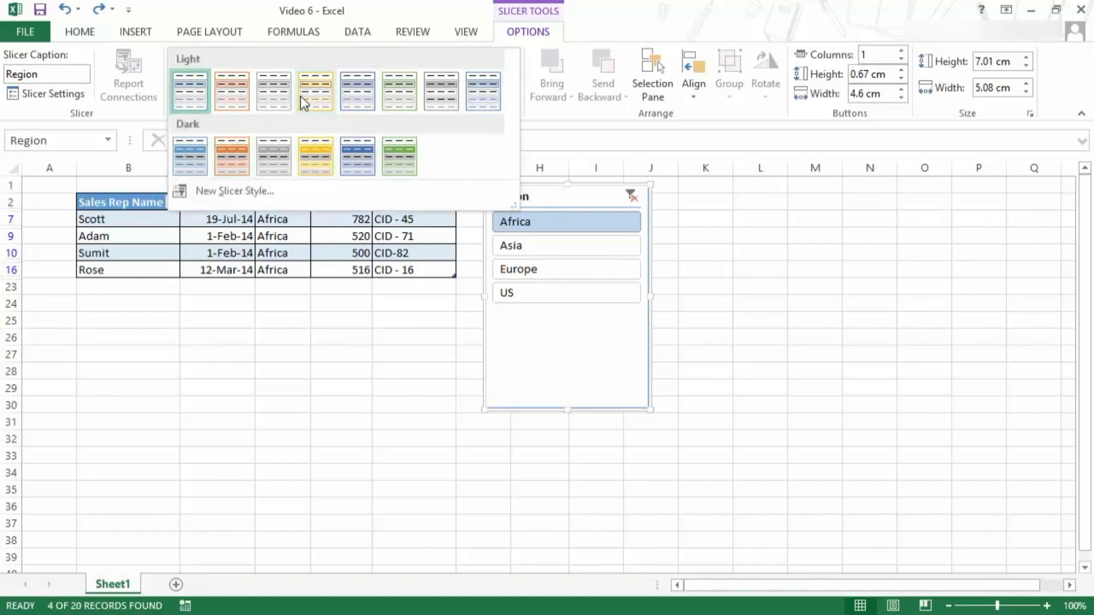
{"action": "left_click", "coordinate": [234, 152]}
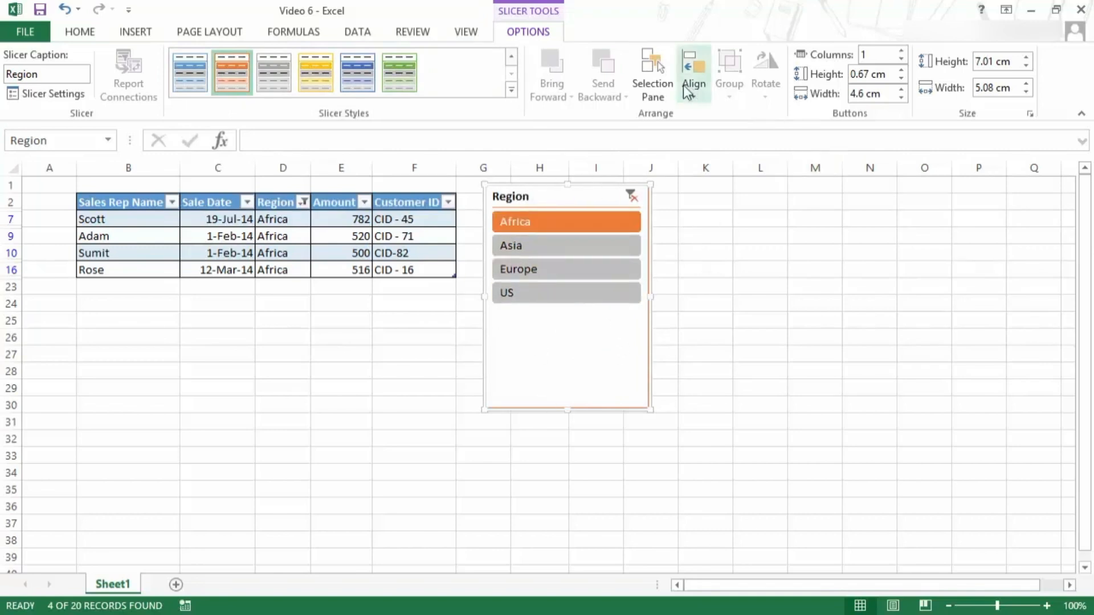
{"action": "left_click_drag", "start_coordinate": [567, 409], "coordinate": [568, 311]}
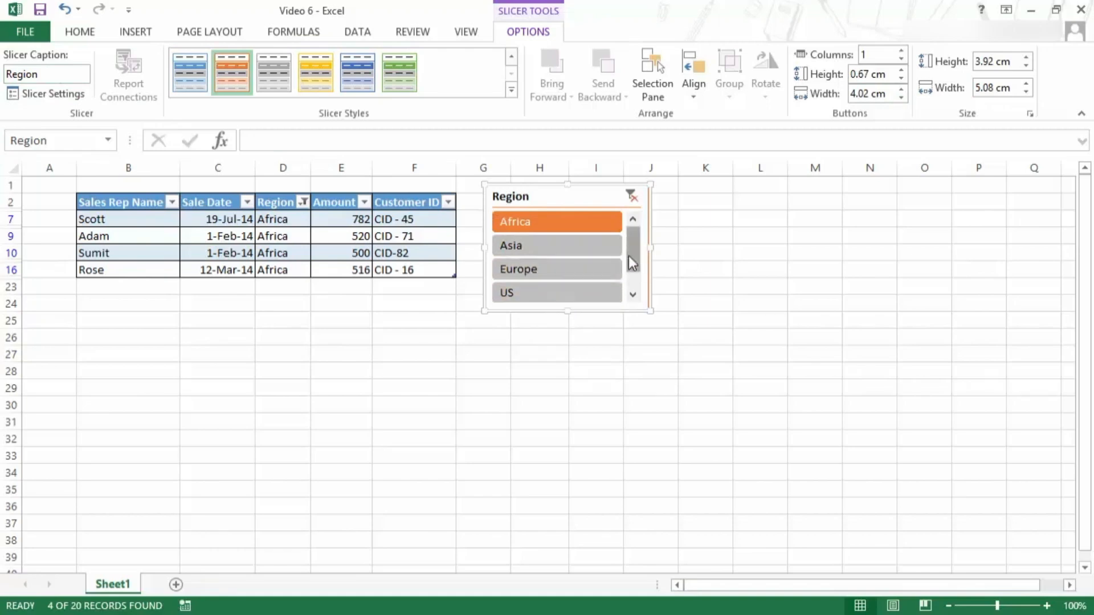
{"action": "mouse_move", "coordinate": [635, 261]}
{"action": "left_mouse_down"}
{"action": "mouse_move", "coordinate": [633, 277]}
{"action": "mouse_move", "coordinate": [633, 245]}
{"action": "left_mouse_up"}
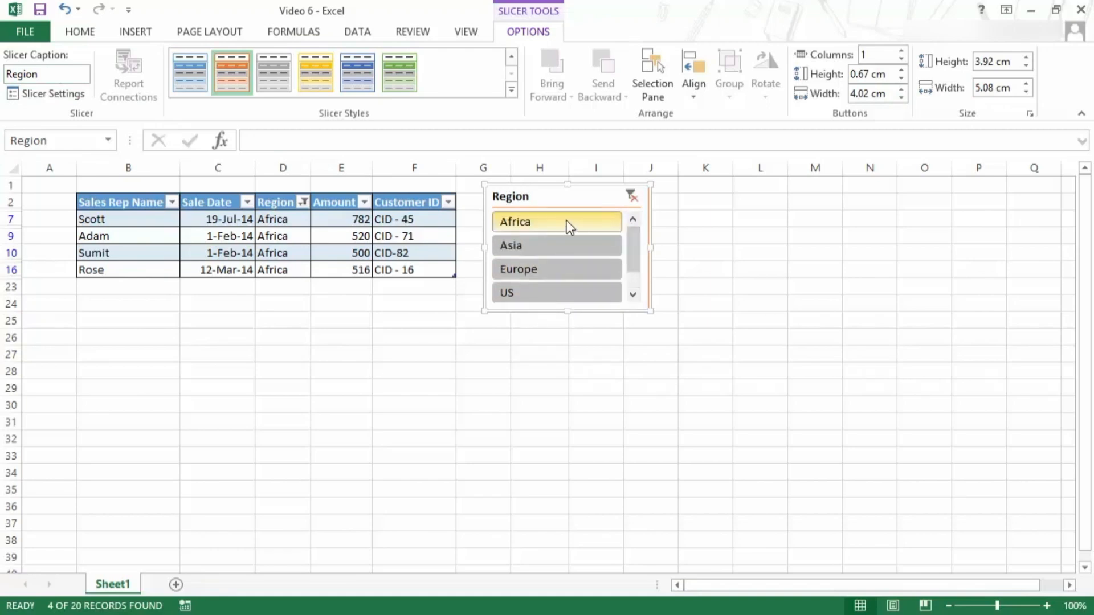